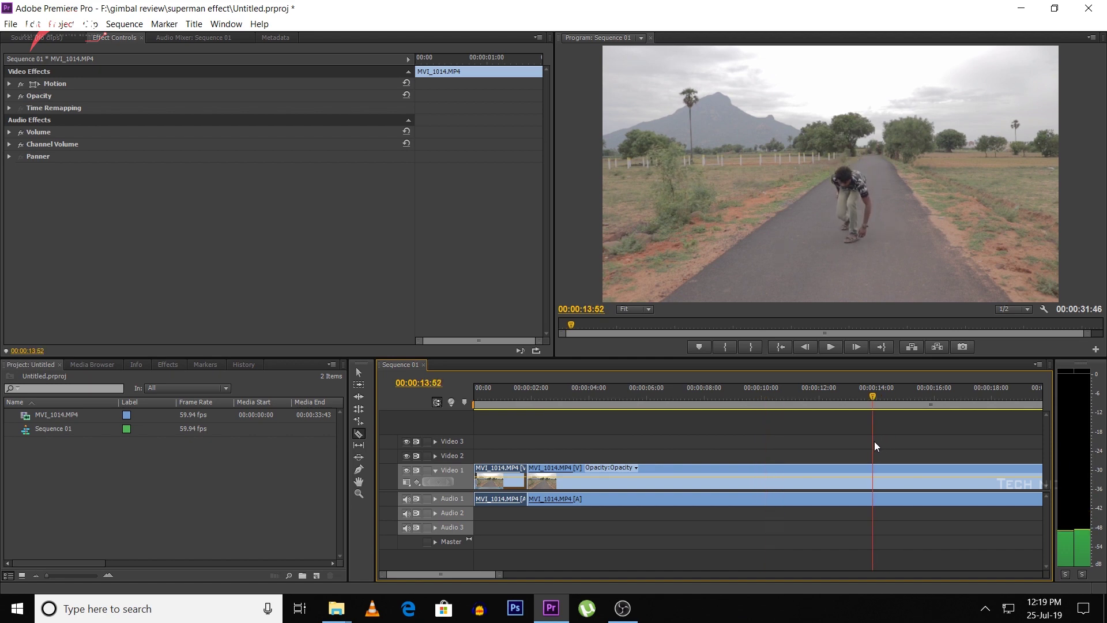
Step: Split the clip at the crouching moment and ripple-delete everything after the cut
key(Left)
click(873, 474)
right_click(761, 488)
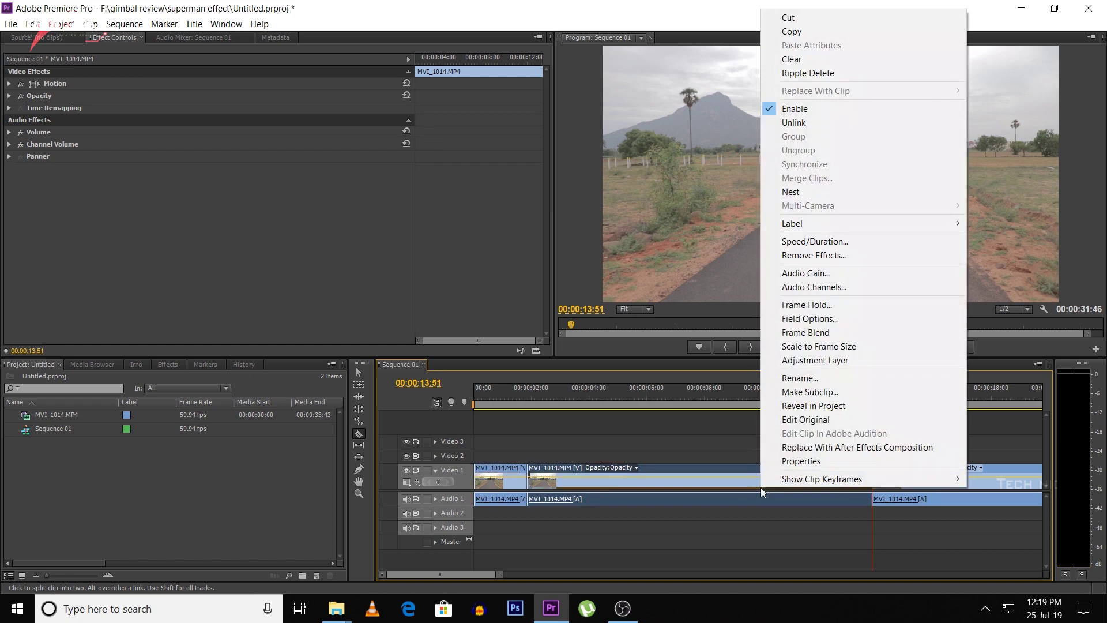
click(844, 72)
Step: Cut the clip again at 00:00:06:21 and play the sequence to review it
drag(570, 399, 656, 424)
key(ctrl+k)
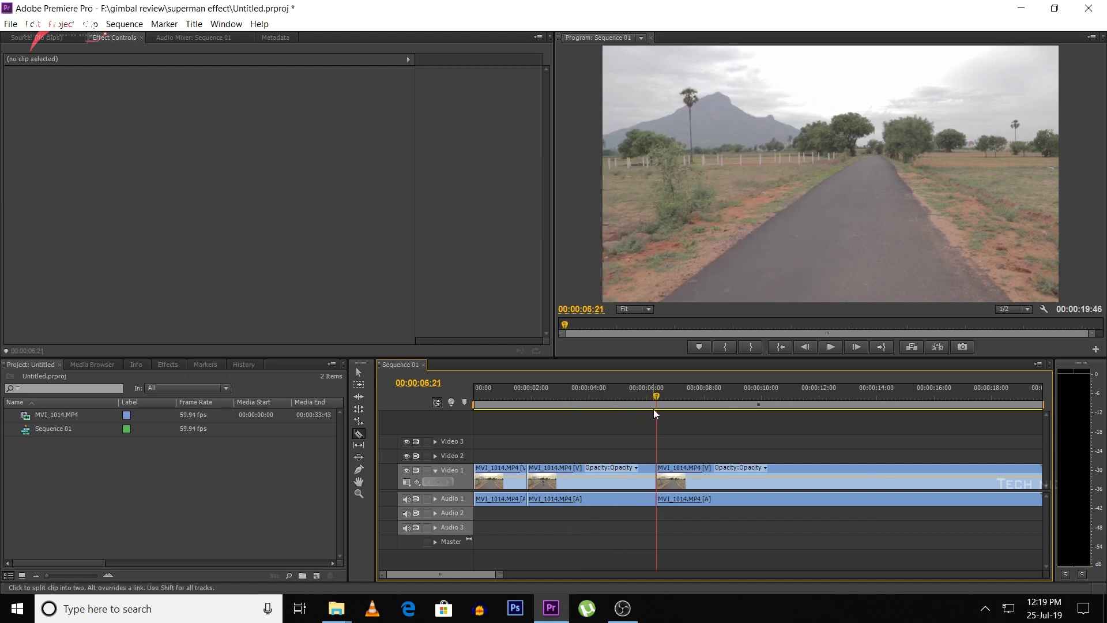
key(space)
drag(868, 421, 945, 430)
Step: Unlink the audio from all clips and delete it
drag(499, 575, 592, 577)
drag(719, 548, 541, 473)
right_click(555, 470)
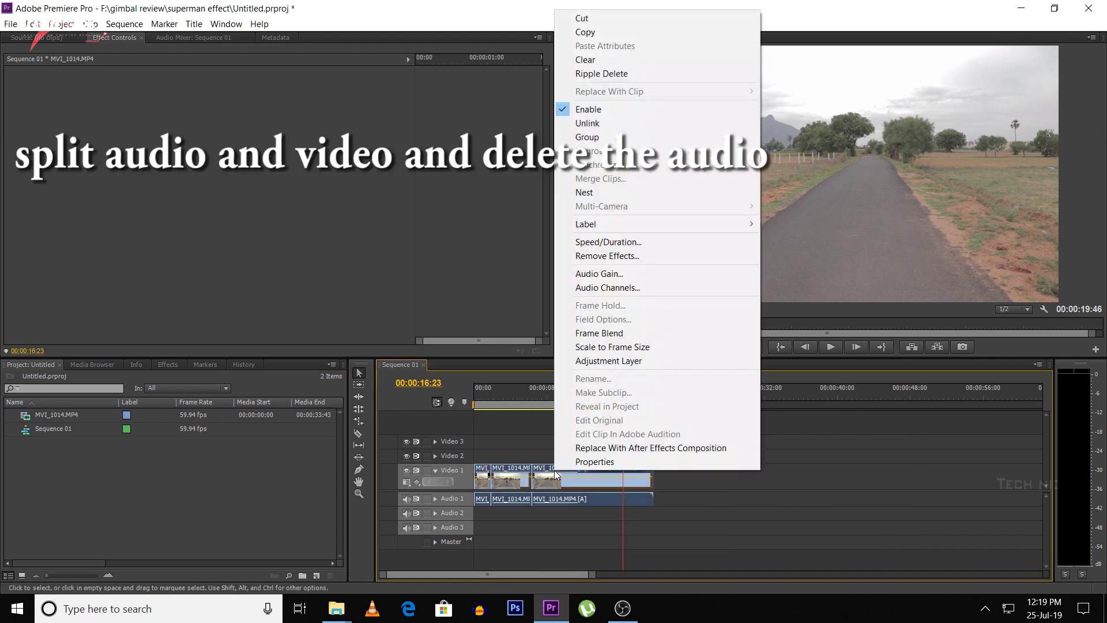
click(587, 123)
drag(692, 532, 483, 497)
key(Delete)
Step: Move the first two Video 1 clips up onto Video 2
drag(587, 578, 537, 576)
drag(881, 503, 816, 507)
drag(550, 508, 678, 454)
drag(828, 516, 486, 456)
click(658, 467)
click(595, 470)
click(580, 423)
click(627, 454)
Step: Move the first Video 2 clip to the sequence start and slide the Video 1 clip slightly earlier
drag(484, 396, 471, 401)
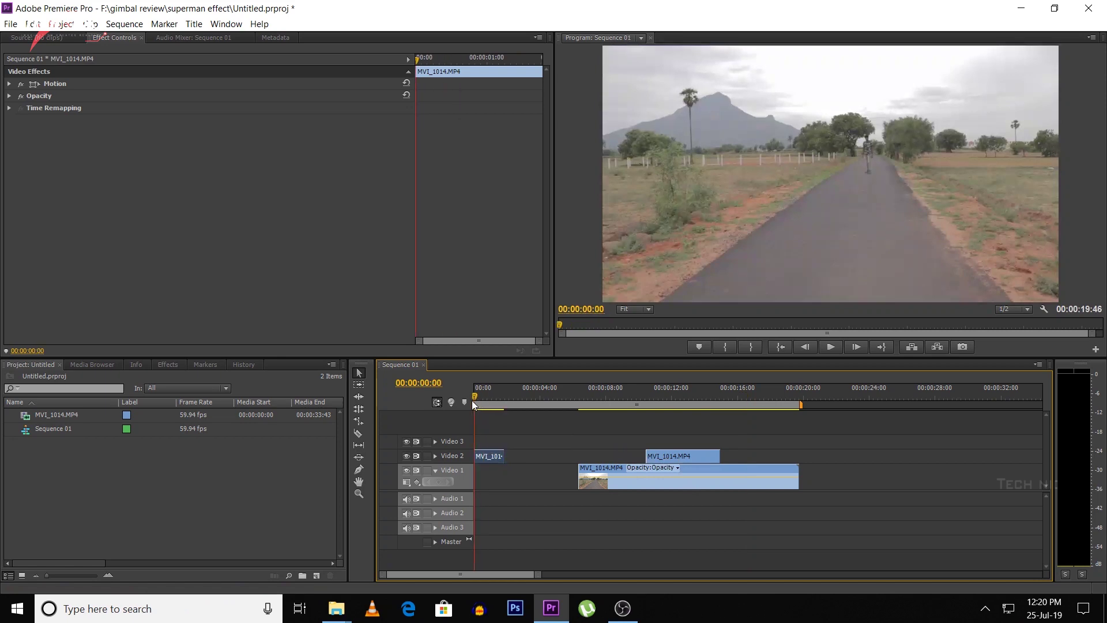
key(space)
drag(601, 471, 524, 498)
drag(536, 574, 498, 576)
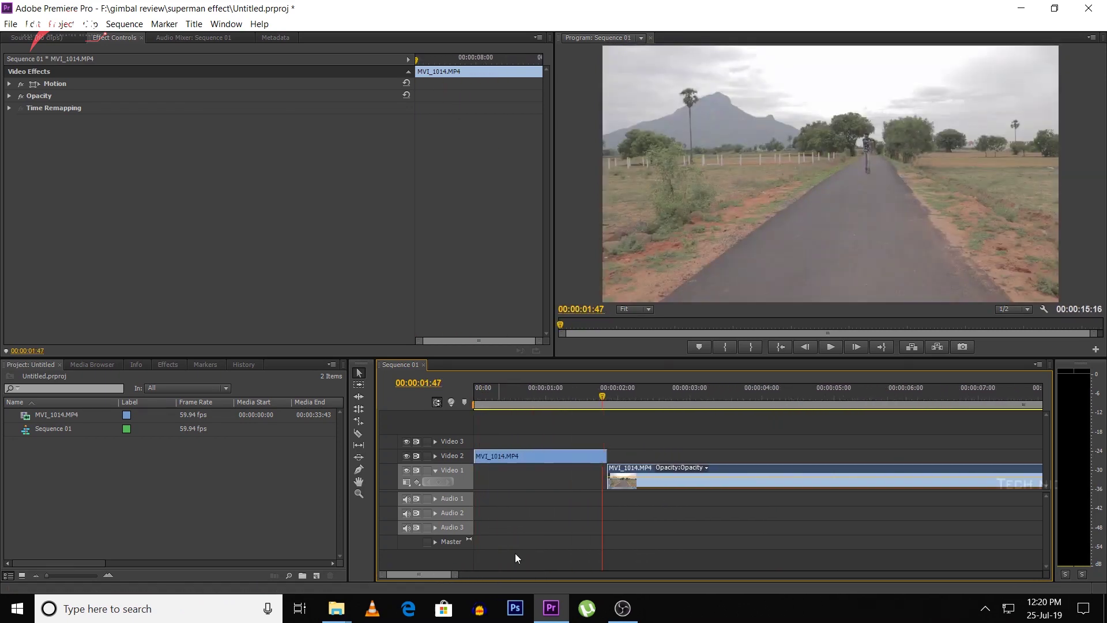
drag(623, 473, 613, 473)
drag(455, 574, 501, 589)
drag(780, 456, 588, 457)
Step: Start the second Video 2 clip near 4 seconds and trim Video 1 to end near 8 seconds
drag(523, 396, 515, 396)
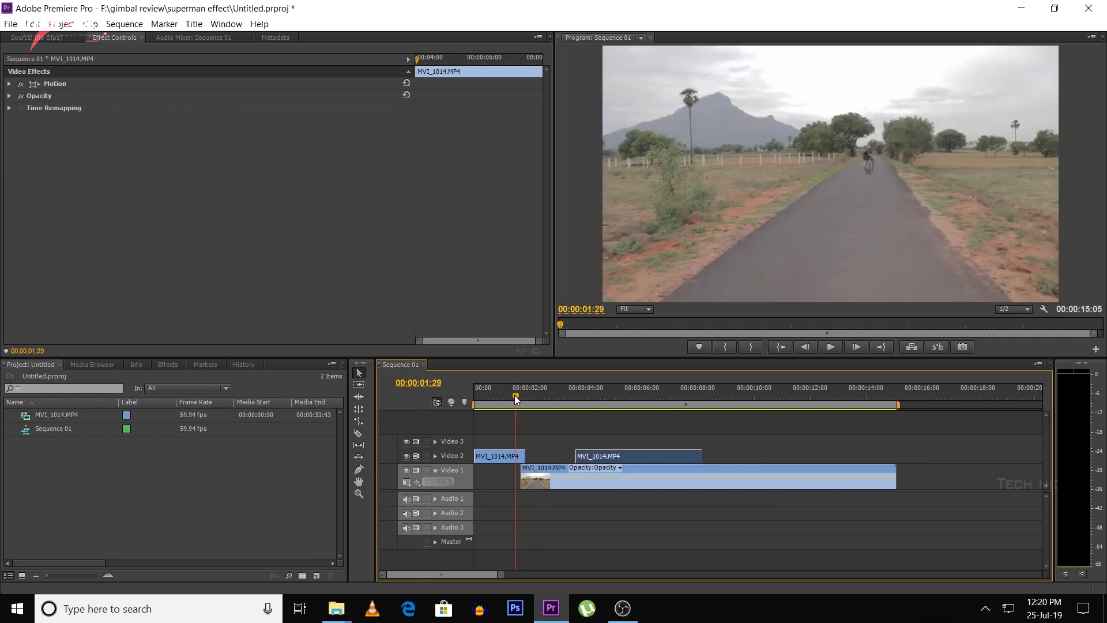
key(equal)
click(595, 398)
key(space)
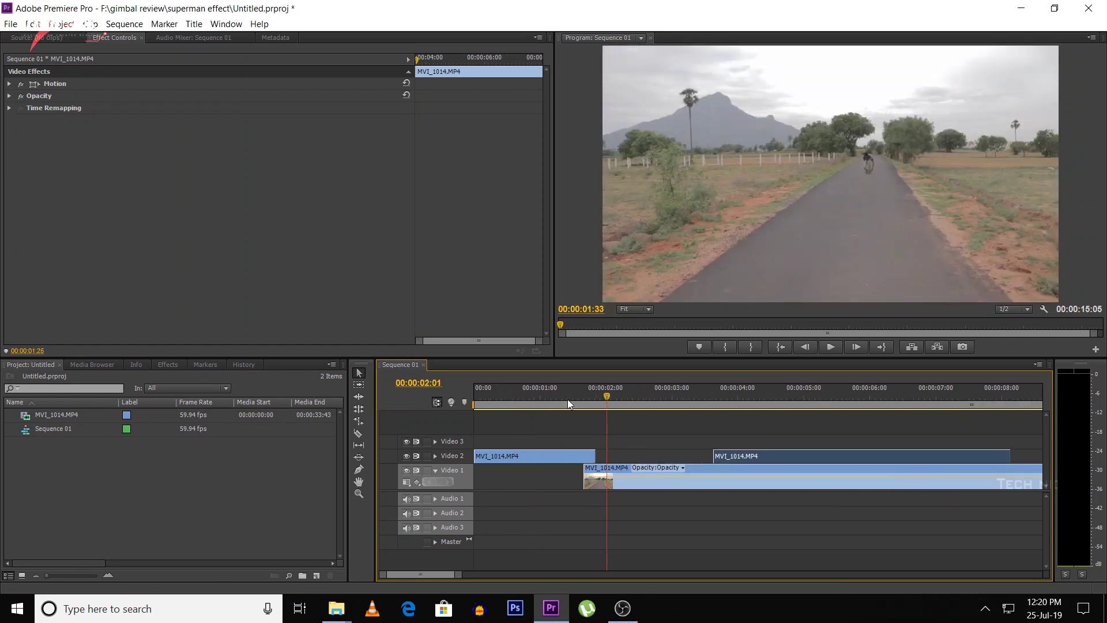
mouse_move(734, 395)
mouse_down()
mouse_move(725, 395)
mouse_move(736, 397)
mouse_up()
drag(745, 458, 768, 460)
drag(736, 397, 720, 396)
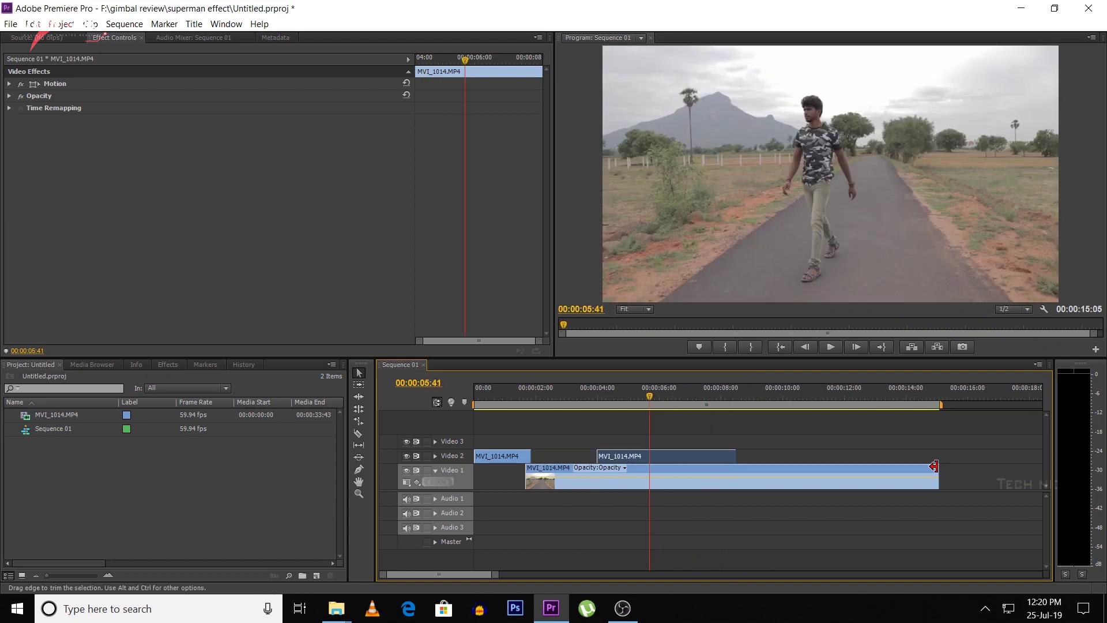
drag(931, 476, 733, 476)
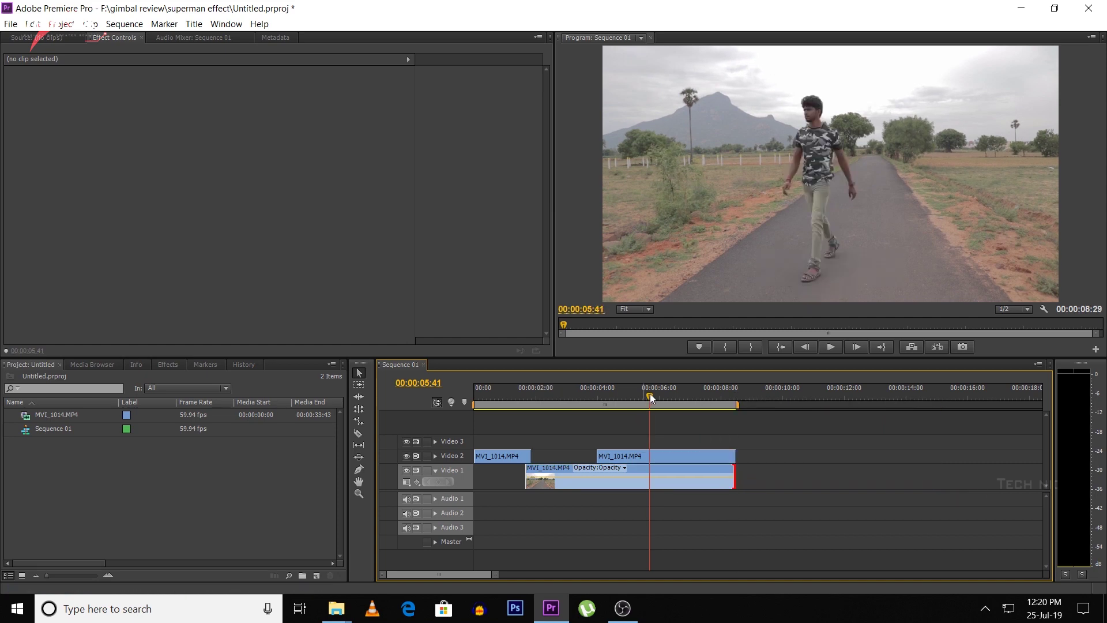
Step: Play back the edited sequence, checking 00:00:01:49 and 00:00:03:52, then select all clips
key(Home)
key(space)
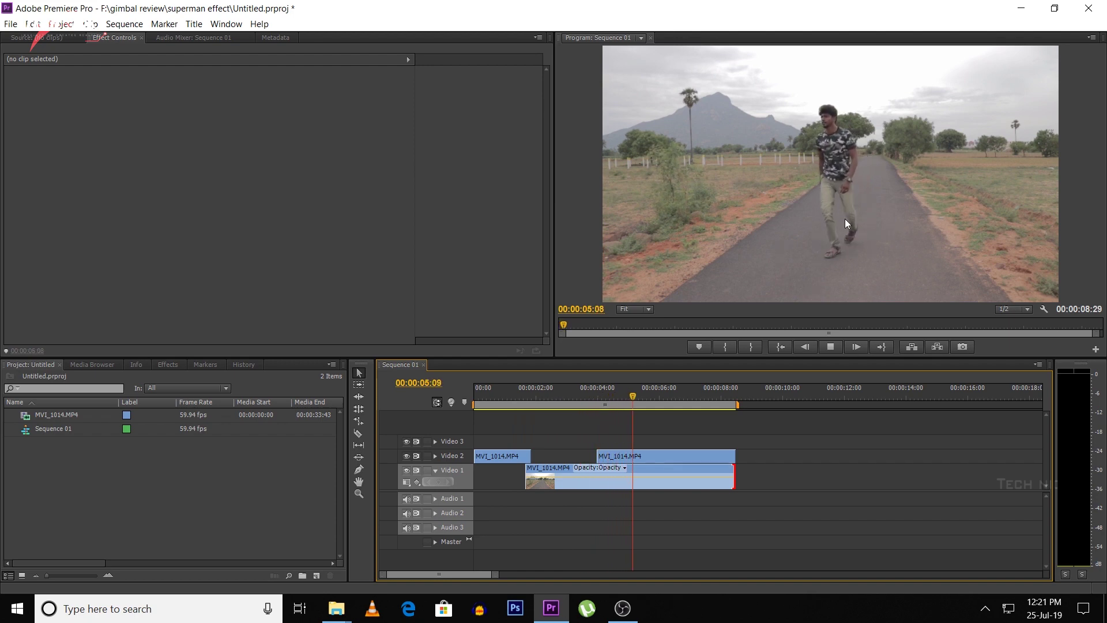
drag(527, 400, 531, 401)
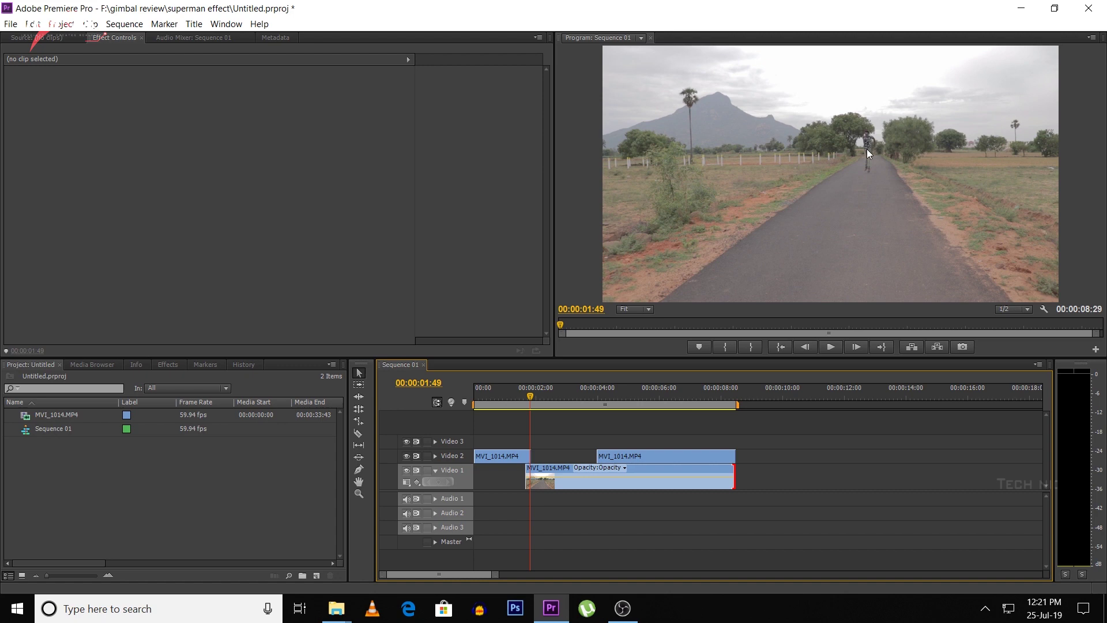
drag(594, 399, 597, 402)
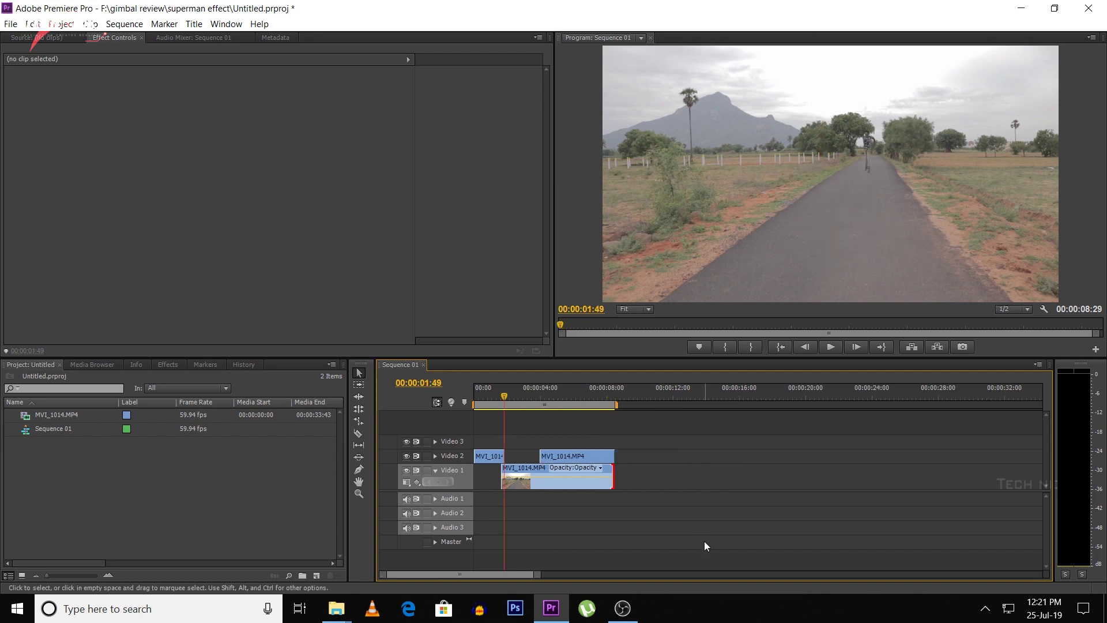
drag(695, 546, 485, 457)
Step: Replace the selected clips with a linked After Effects composition
right_click(566, 458)
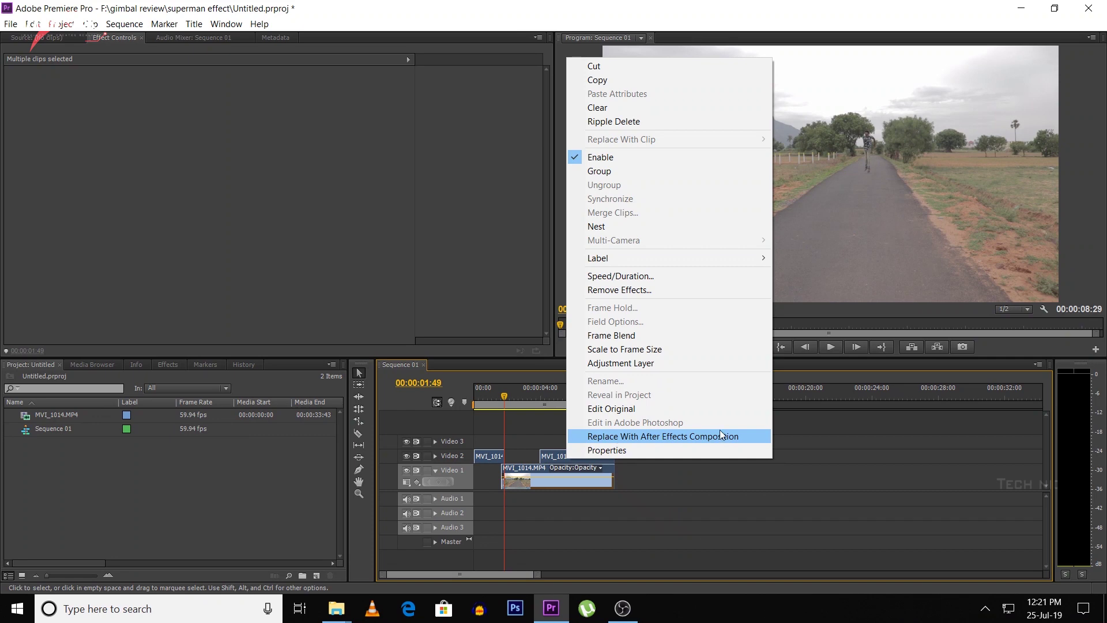
click(695, 438)
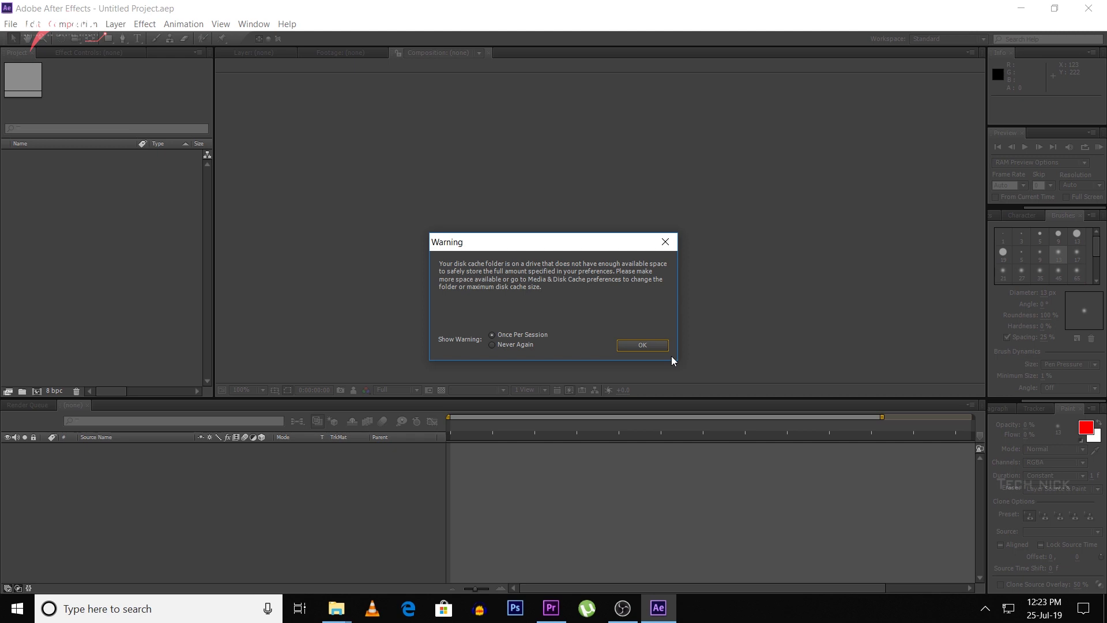
Step: Dismiss the disk cache warning and split the top MVI_1014.MP4 layer at 0:00:01:49
key(Return)
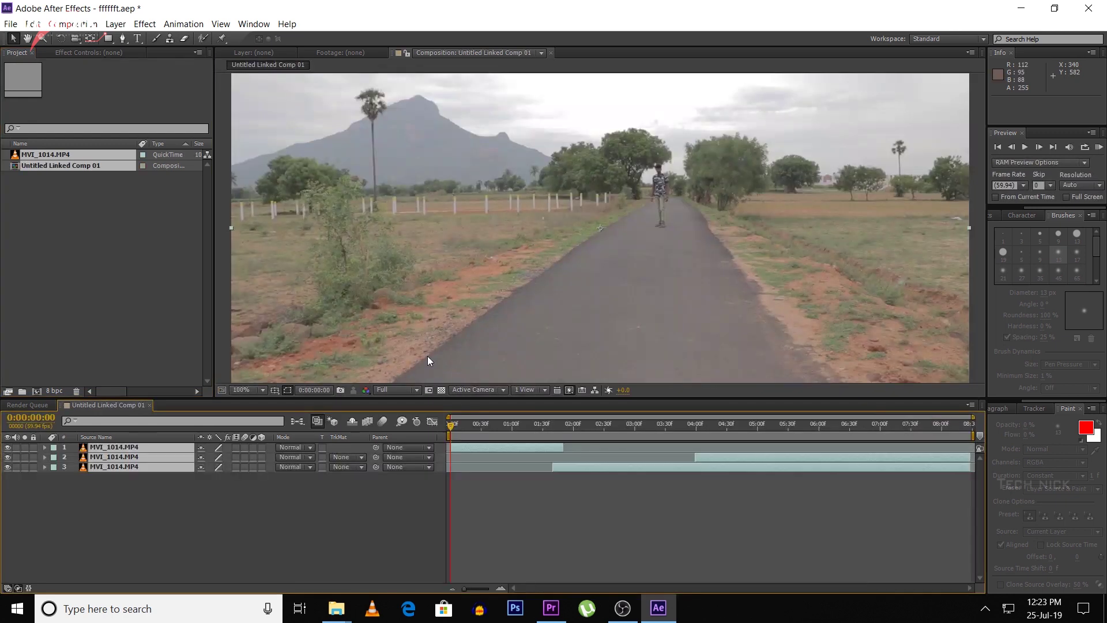
mouse_move(464, 590)
mouse_down()
mouse_move(476, 591)
mouse_move(458, 590)
mouse_up()
drag(451, 429, 559, 432)
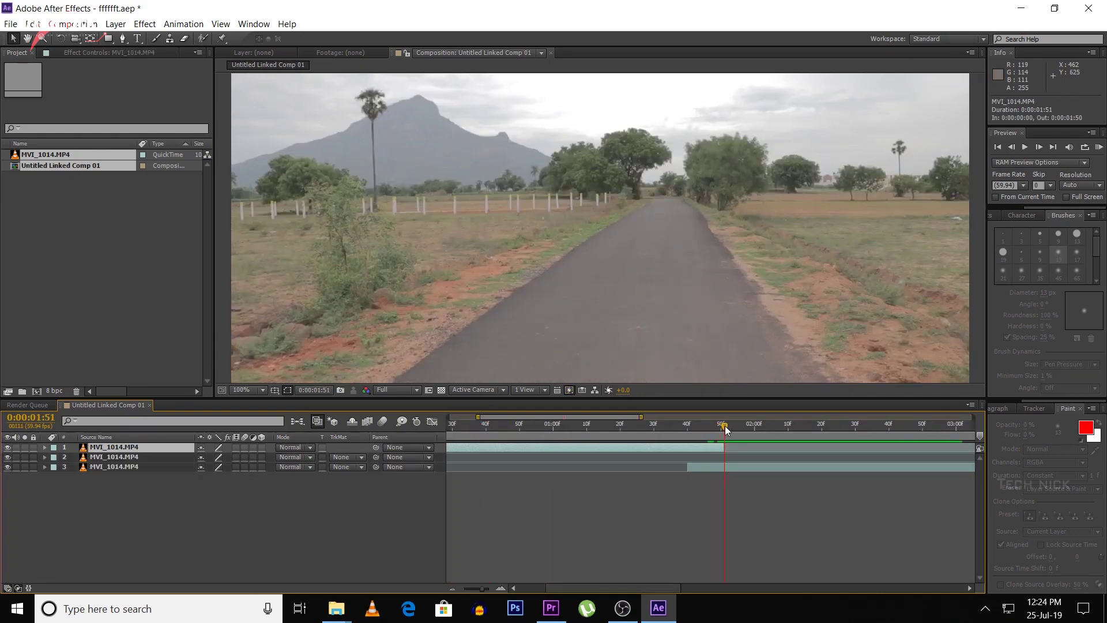
drag(724, 426, 718, 429)
key(v)
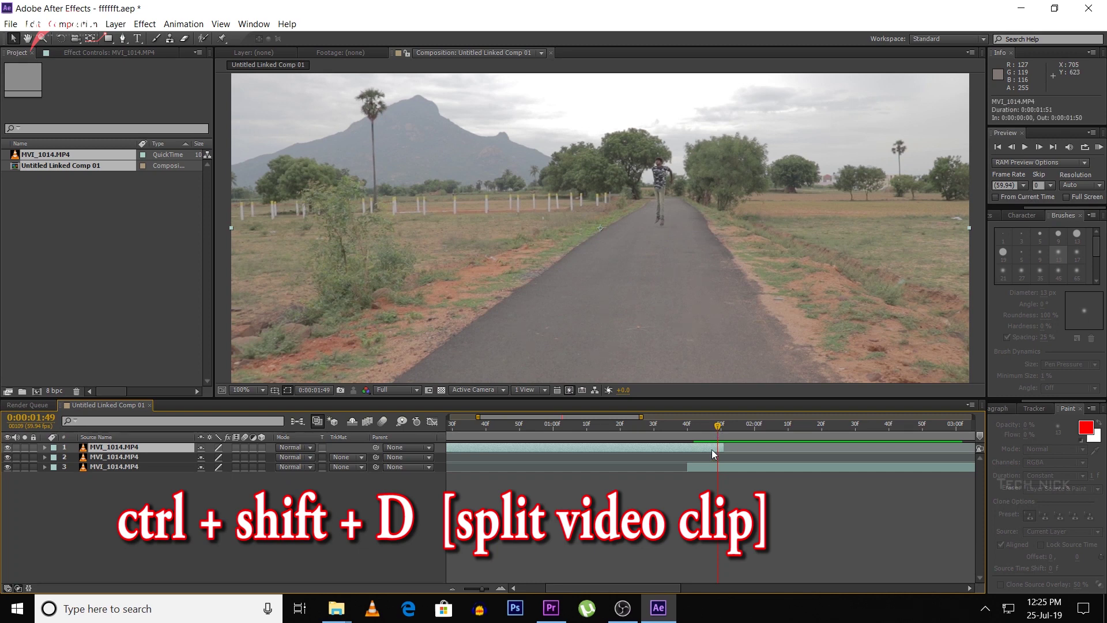
key(ctrl+shift+d)
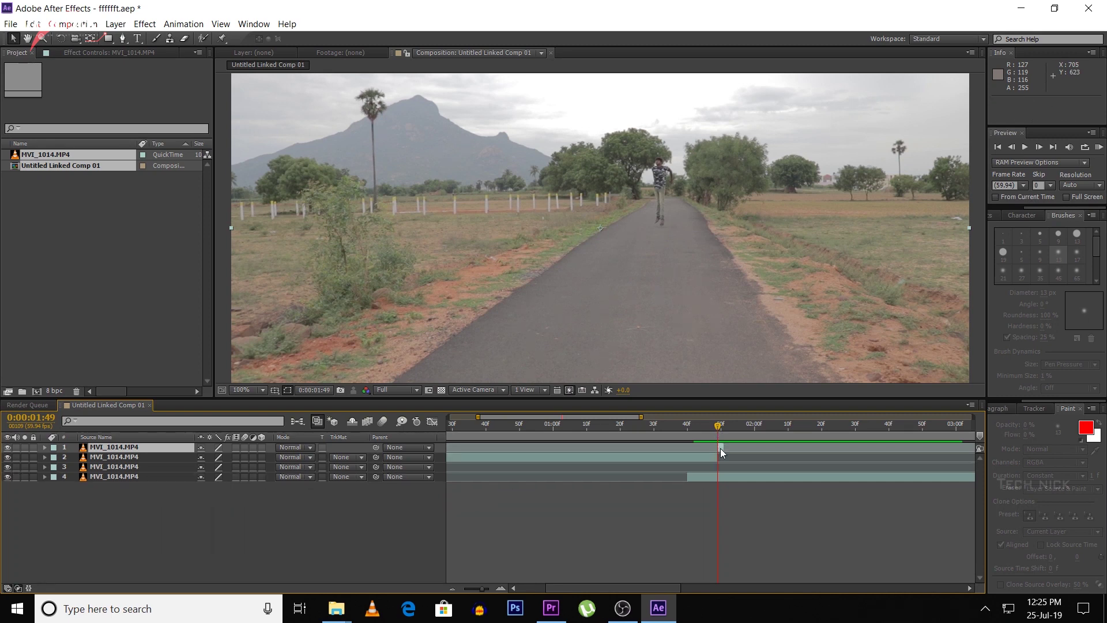
Step: Freeze the top layer on the current frame and extend its out point to 0:00:02:04
right_click(720, 448)
key(Escape)
right_click(720, 448)
mouse_move(791, 207)
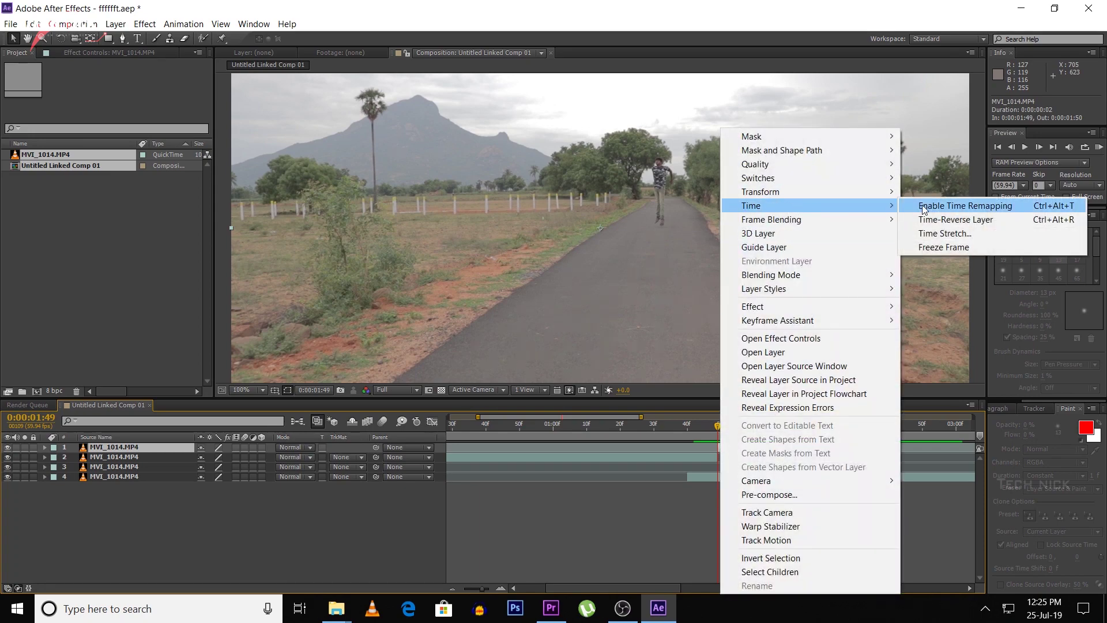
click(939, 247)
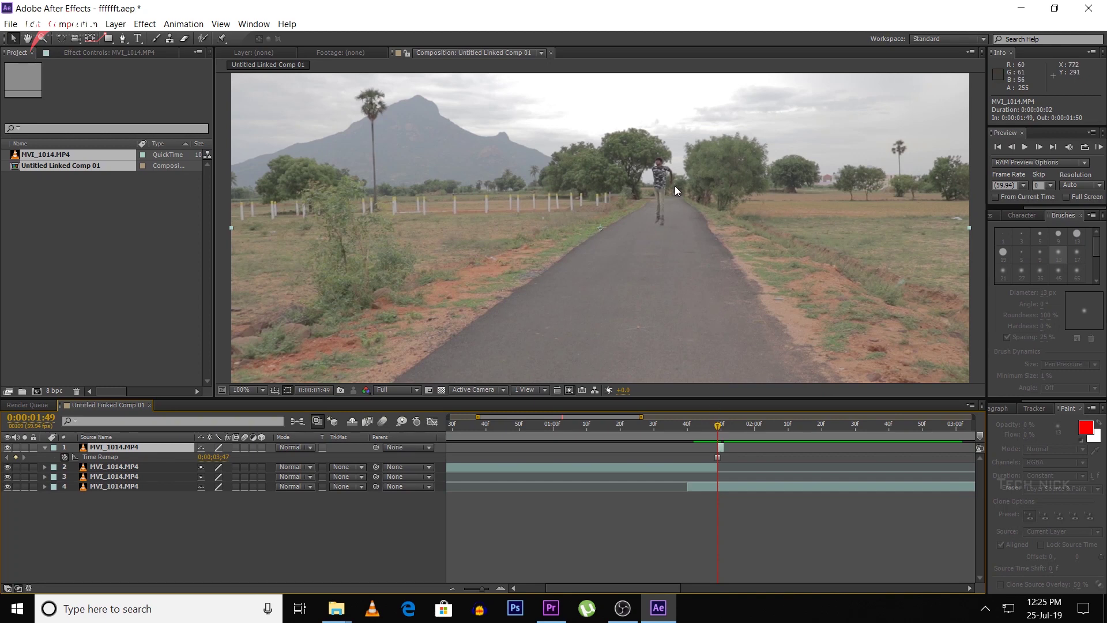
drag(725, 450, 770, 450)
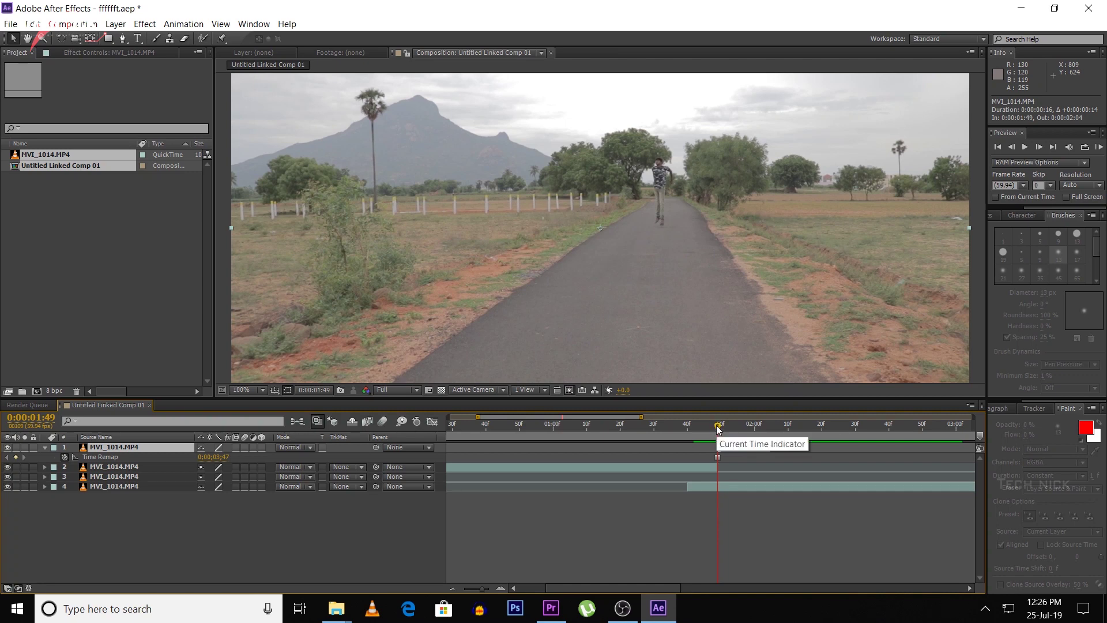
Step: Return to the leaping frame at 0:00:01:49 and select the frozen top layer
drag(718, 428, 698, 430)
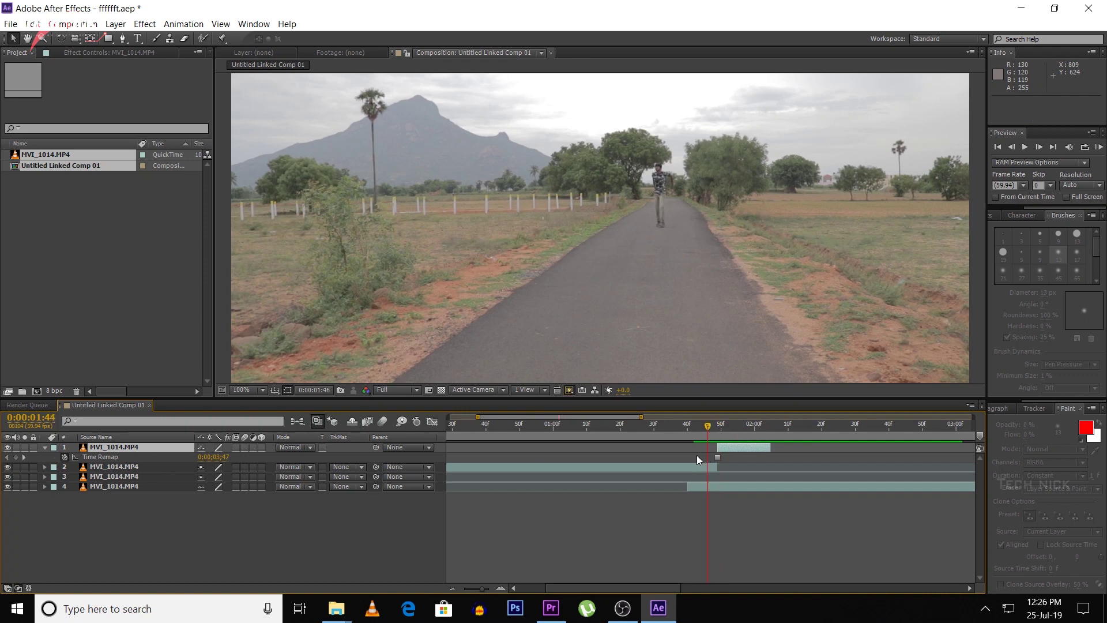
drag(696, 455, 718, 455)
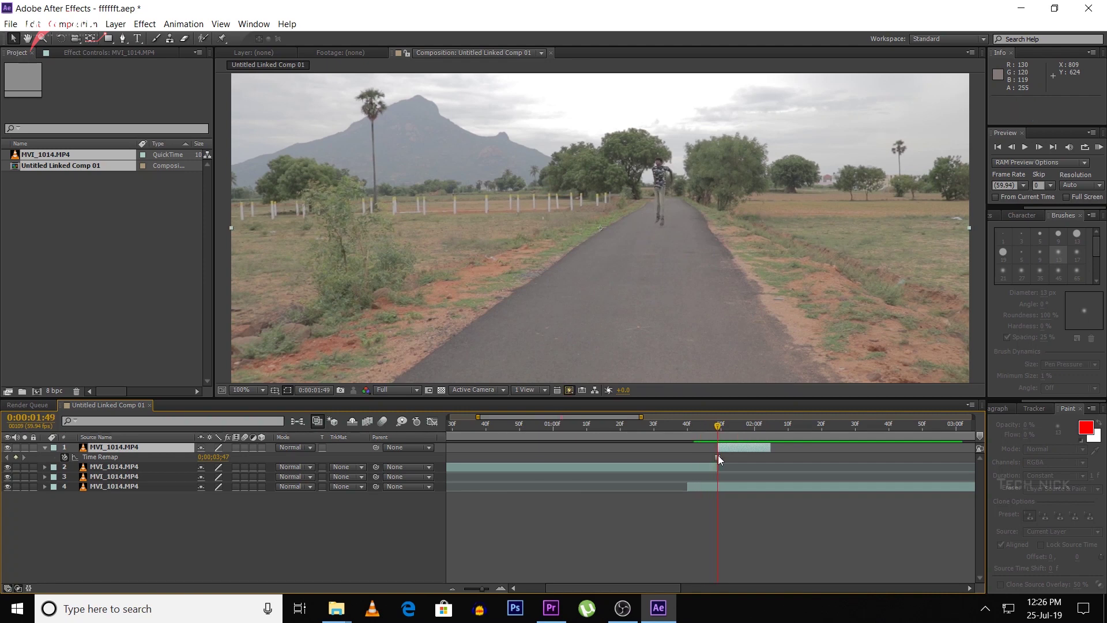
click(738, 449)
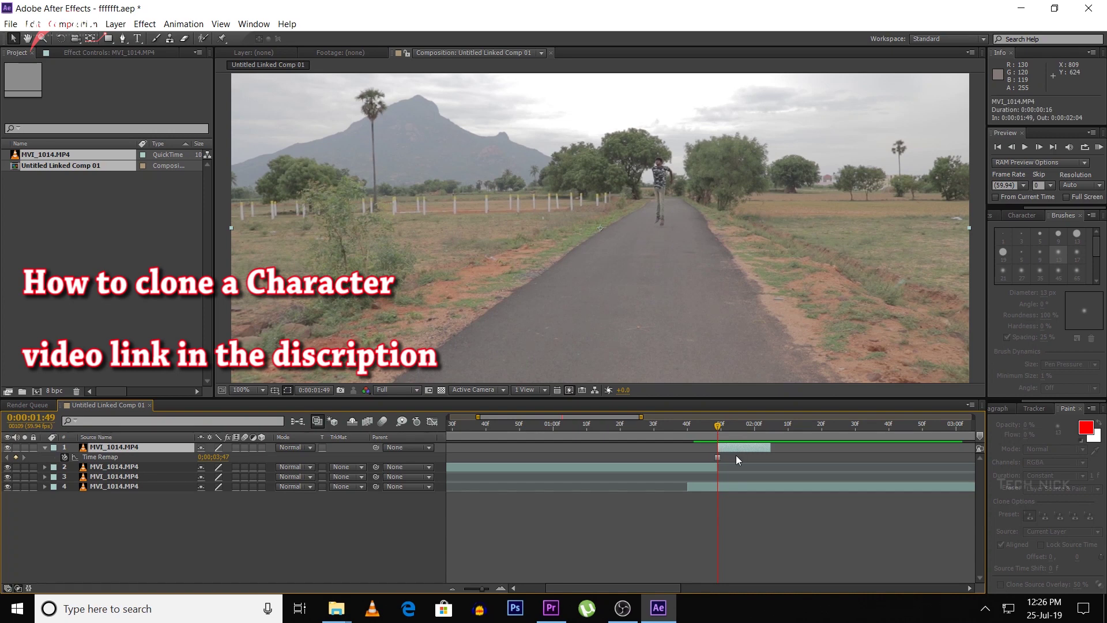
click(124, 38)
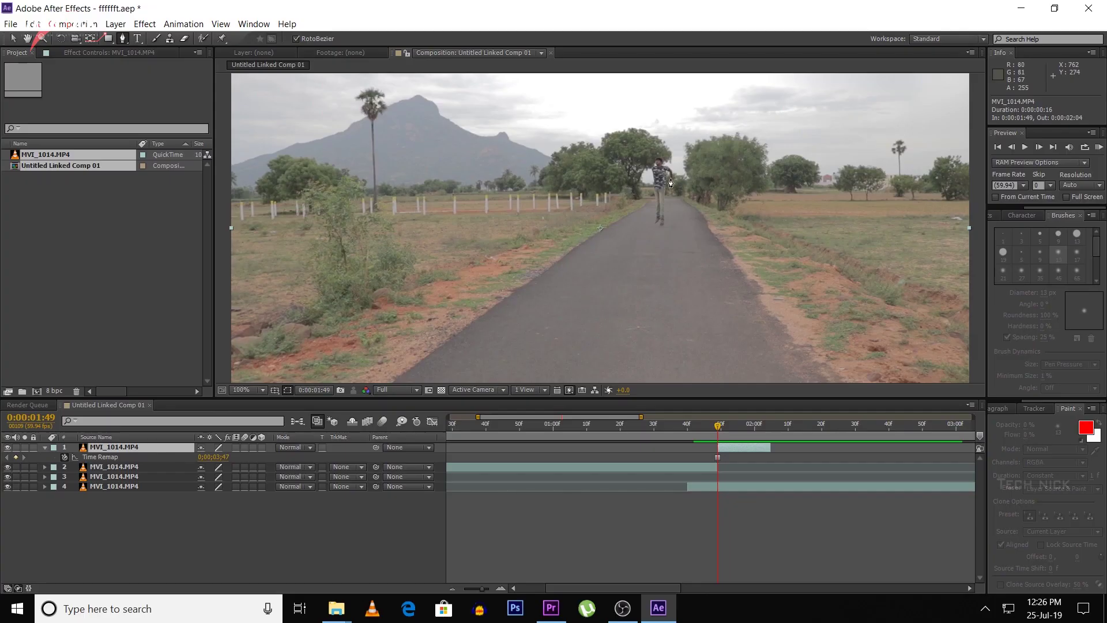
Step: Start the mask at the person's feet and trace it up their left side
scroll(721, 336, up, 4)
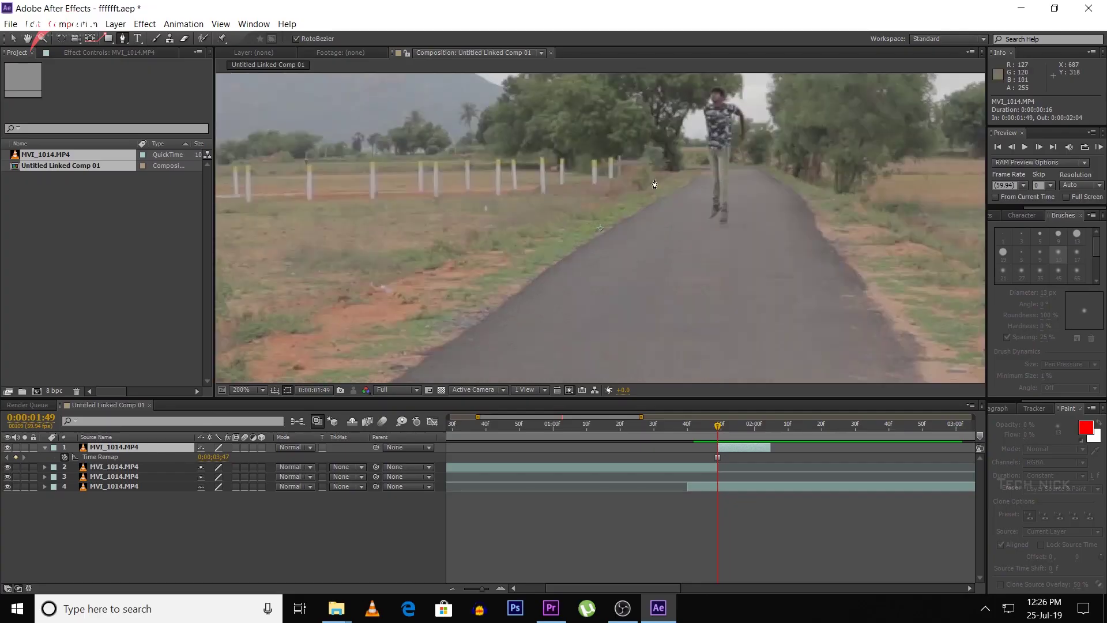
drag(578, 283, 617, 204)
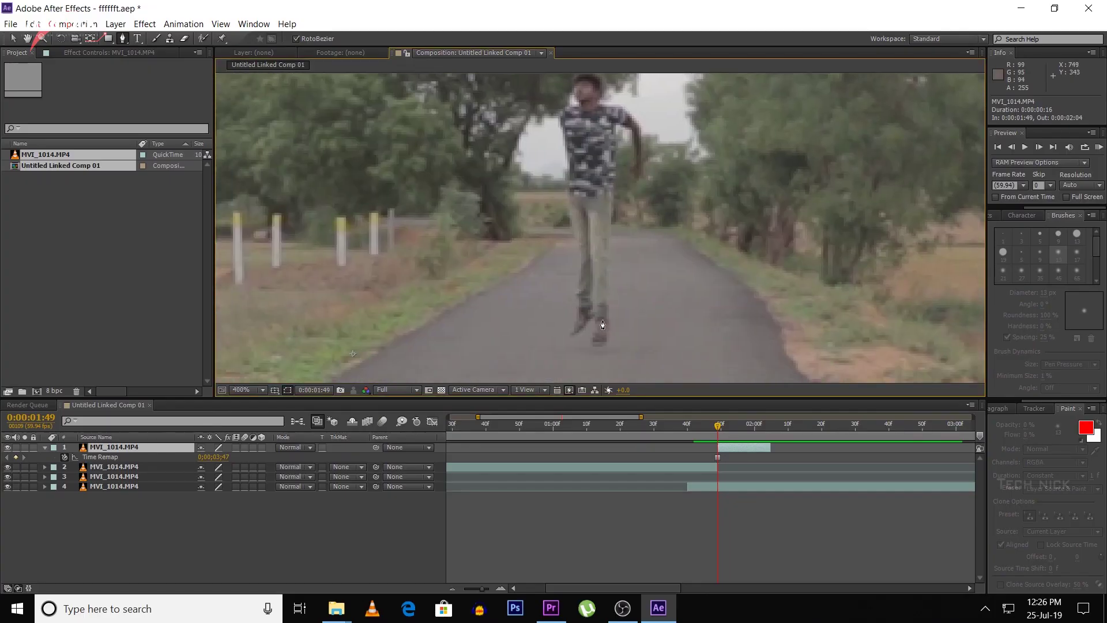
scroll(596, 345, up, 1)
drag(596, 342, 646, 278)
scroll(636, 327, down, 2)
click(621, 315)
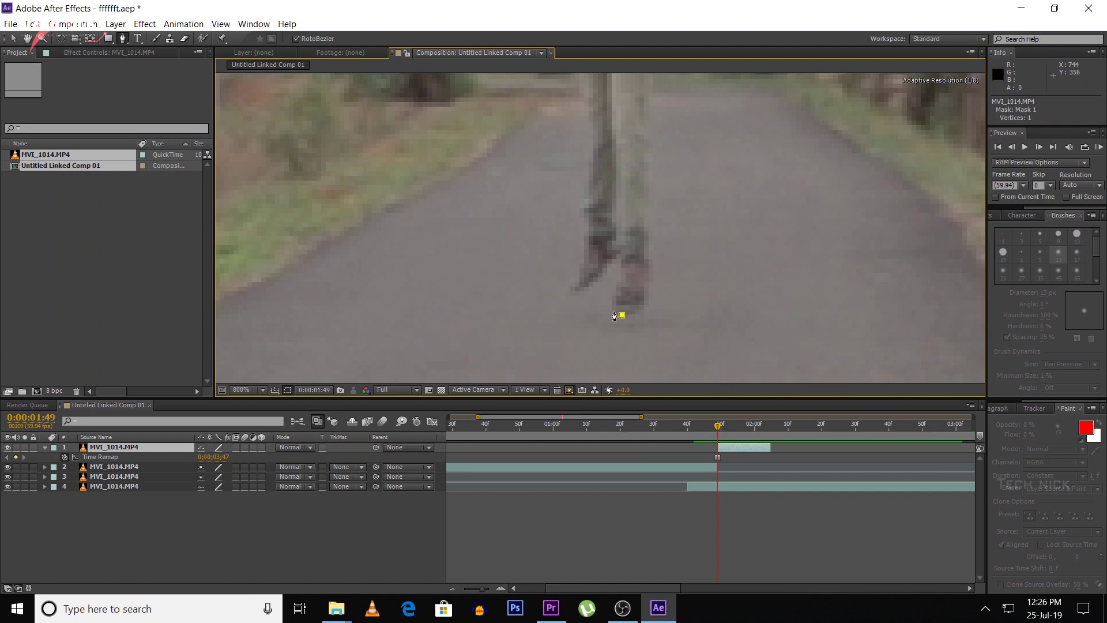
click(610, 306)
click(618, 280)
click(617, 259)
click(604, 274)
click(589, 286)
click(574, 294)
click(582, 248)
click(585, 215)
click(583, 183)
drag(595, 168, 561, 292)
click(548, 268)
click(549, 226)
click(543, 195)
click(533, 151)
Step: Continue the mask around the shoulder, neck and head, down the arm to the hand
click(509, 177)
click(497, 135)
click(490, 109)
click(515, 91)
click(532, 86)
drag(529, 120, 522, 259)
click(520, 212)
click(572, 185)
click(561, 220)
click(596, 224)
click(630, 243)
click(643, 265)
click(653, 345)
click(640, 373)
click(619, 358)
click(630, 343)
click(632, 293)
click(625, 272)
Step: Trace down the torso and leg around the foot, closing the mask at its first point
click(596, 318)
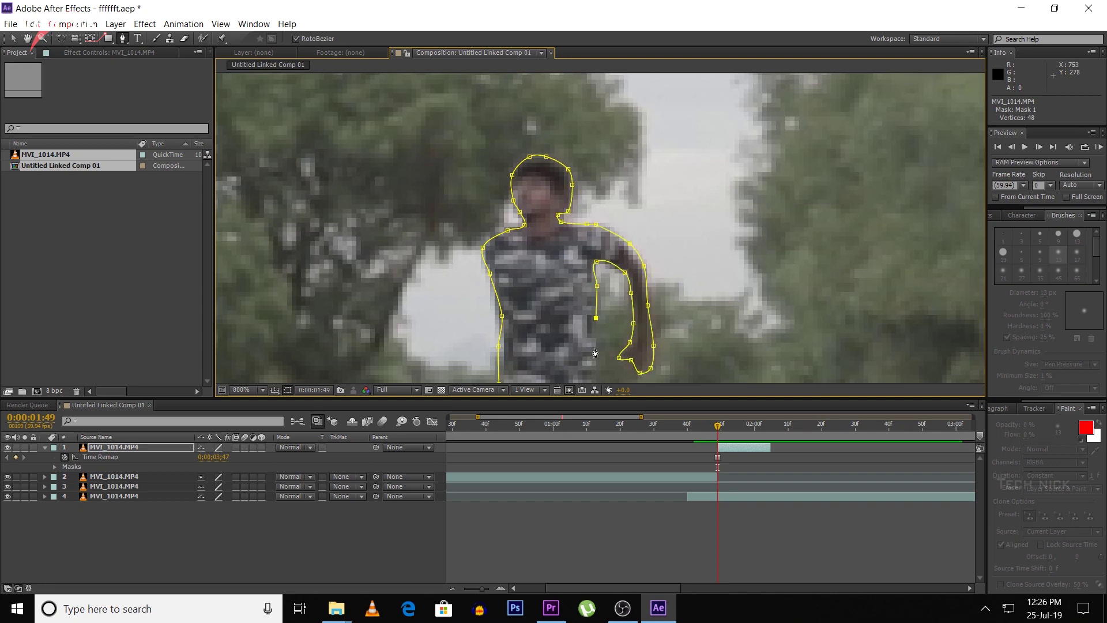
drag(594, 352, 615, 203)
click(608, 266)
click(607, 334)
drag(600, 285, 604, 187)
click(604, 317)
click(603, 363)
drag(601, 367, 600, 260)
click(607, 318)
click(598, 353)
scroll(587, 356, up, 1)
click(602, 227)
click(589, 229)
scroll(669, 259, down, 6)
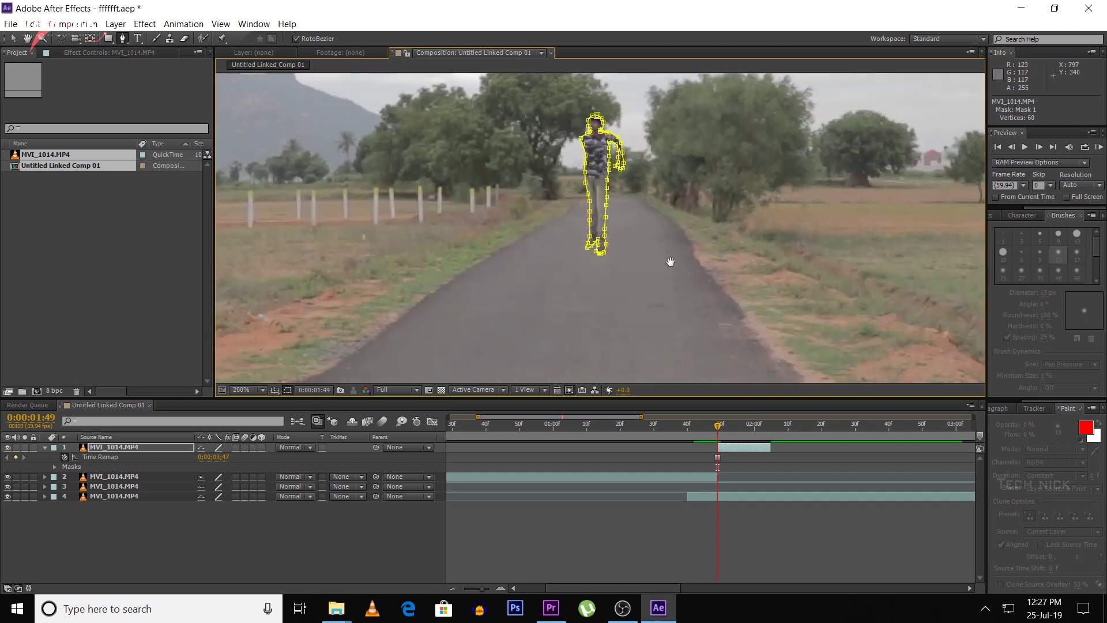
scroll(668, 277, up, 2)
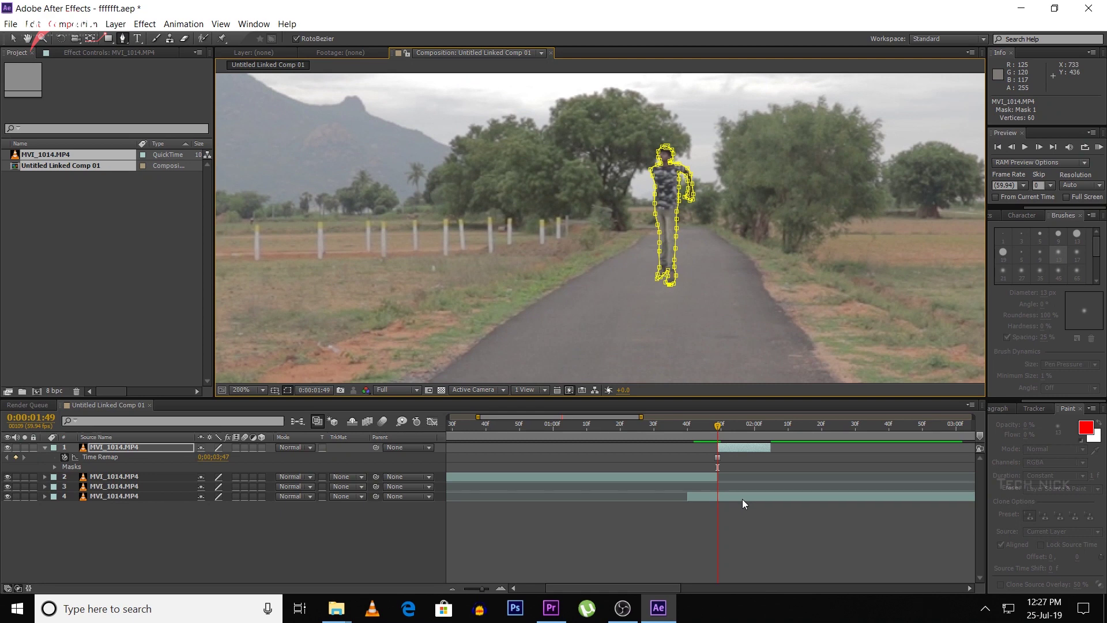
Step: Zoom the viewer back to 100% and turn layer 4's road footage on behind the masked figure
click(8, 497)
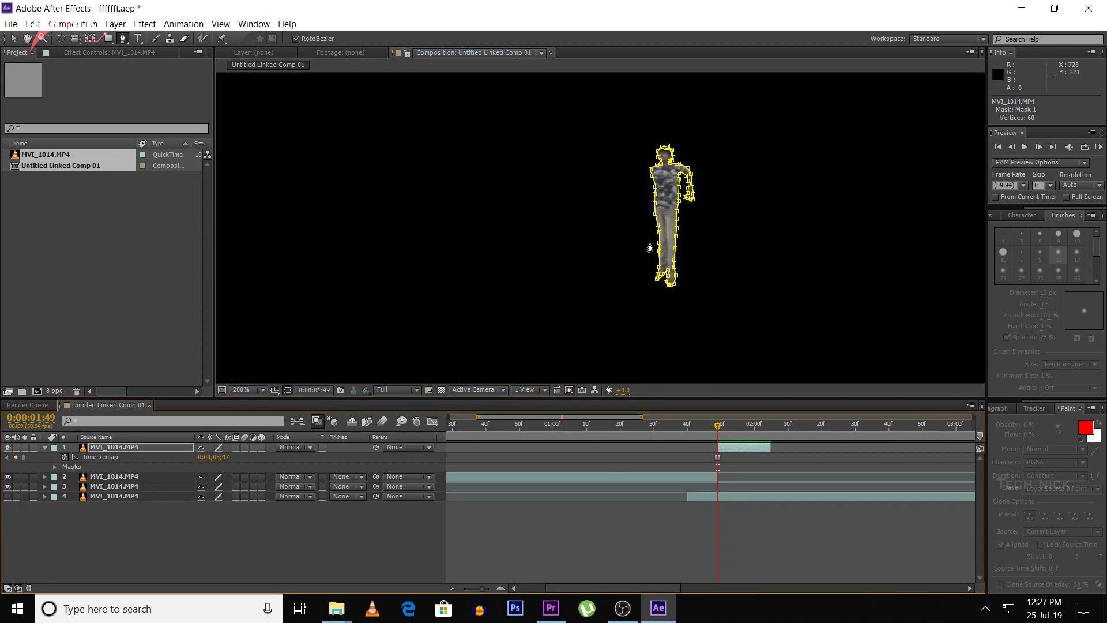
key(comma)
drag(675, 274, 757, 278)
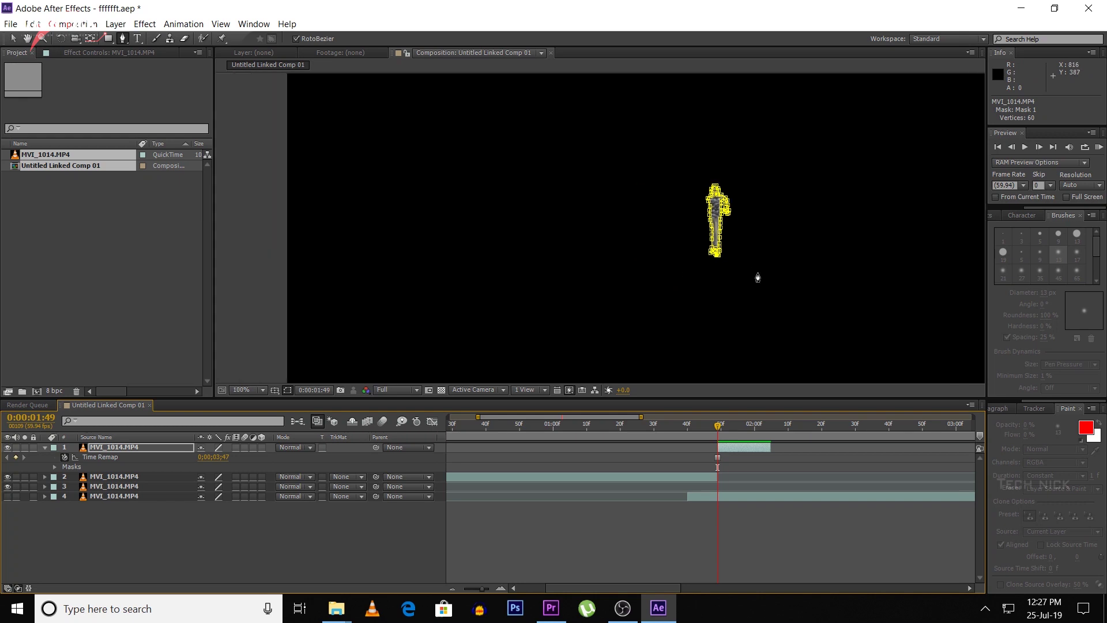
key(comma)
key(period)
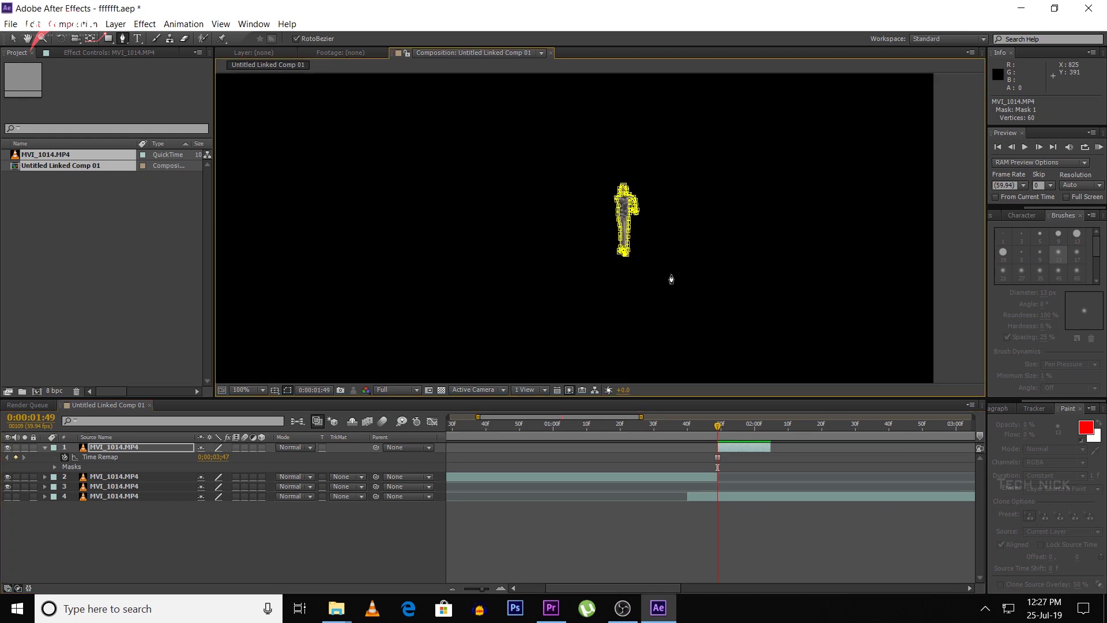
click(7, 496)
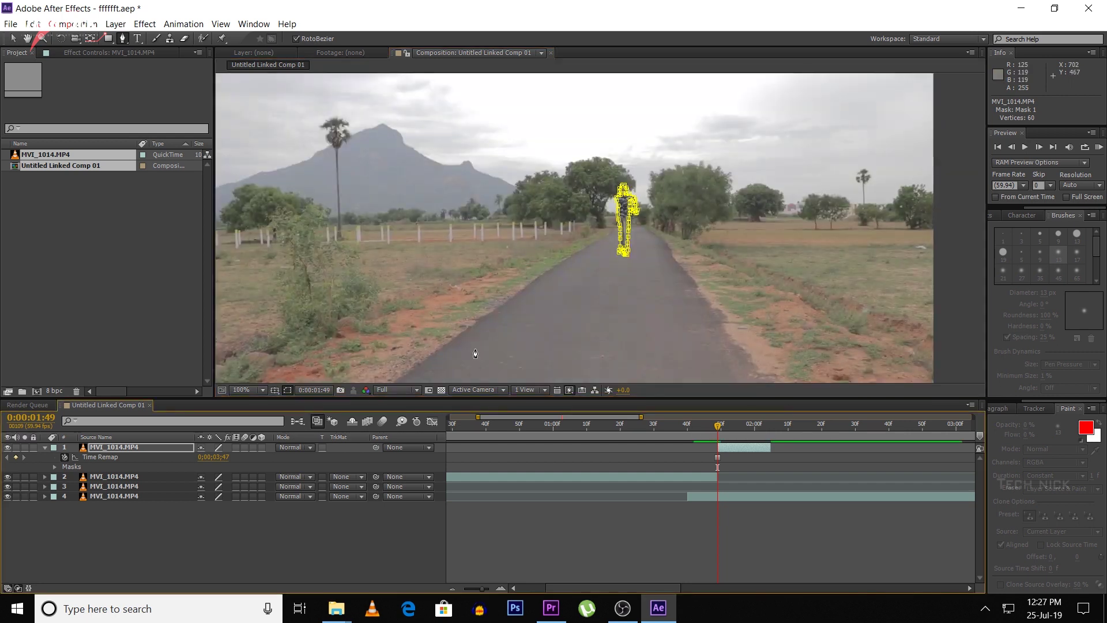
click(261, 522)
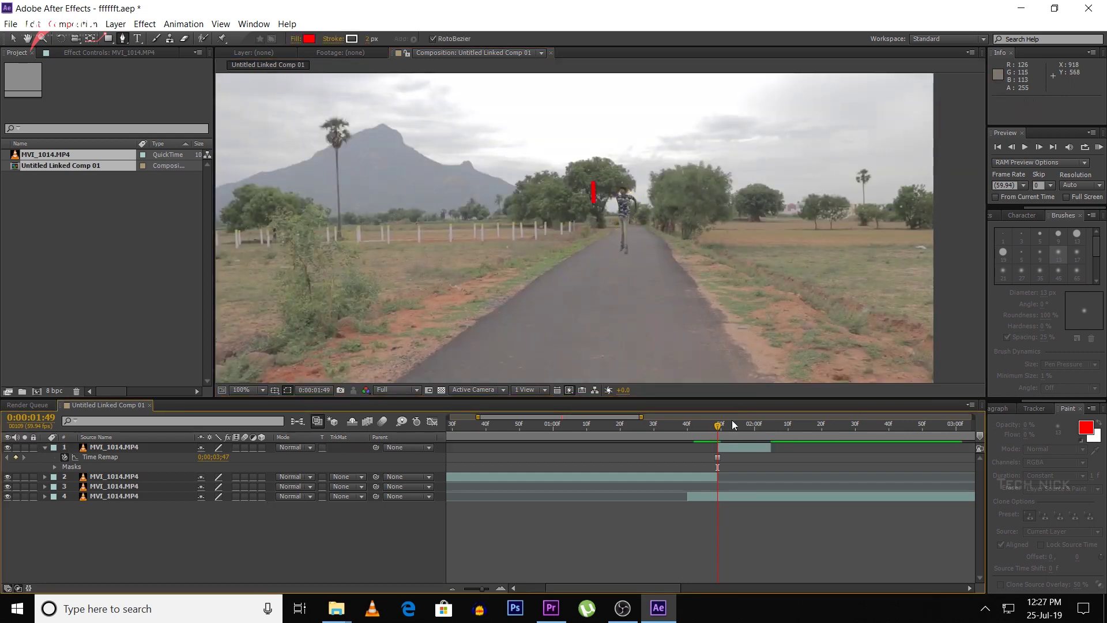
click(729, 448)
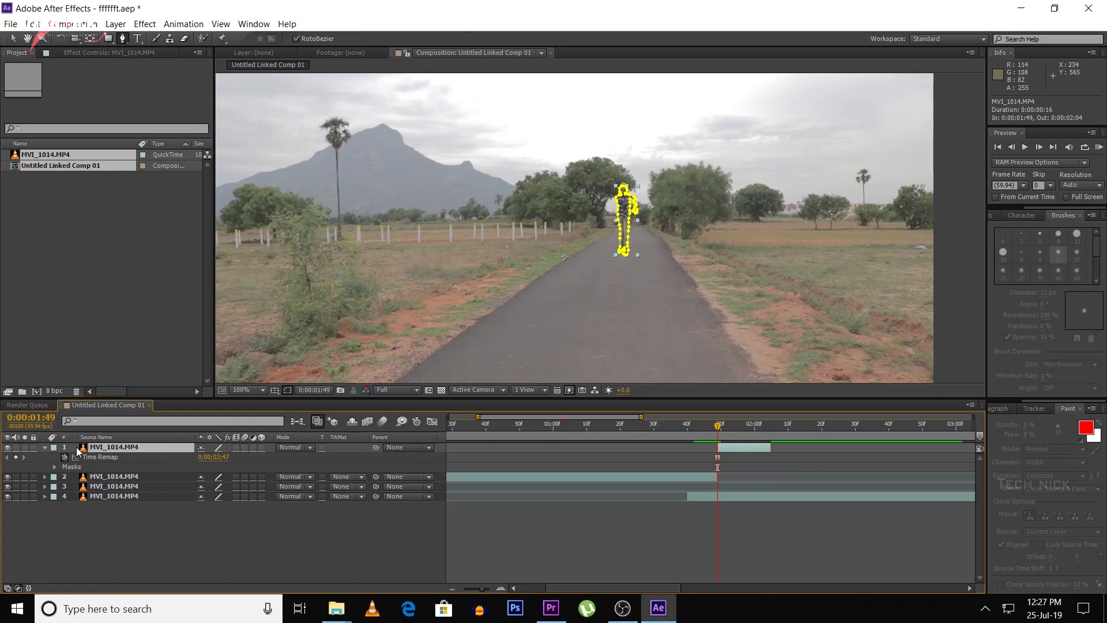
Step: Set a Position keyframe on the masked figure layer at 0:00:01:49
click(45, 448)
click(45, 448)
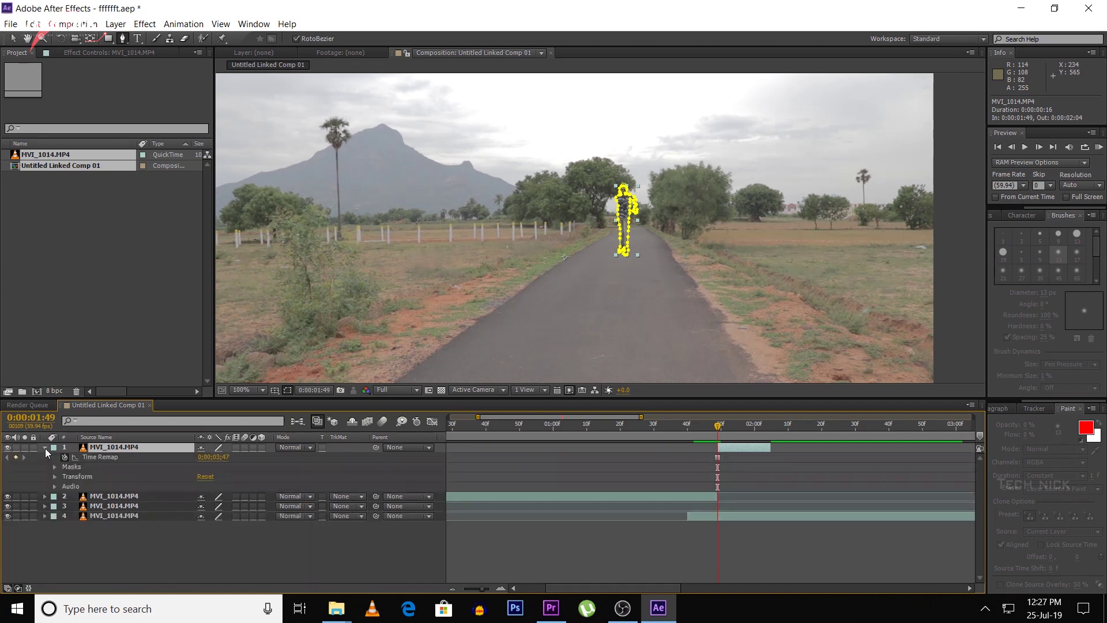
click(54, 476)
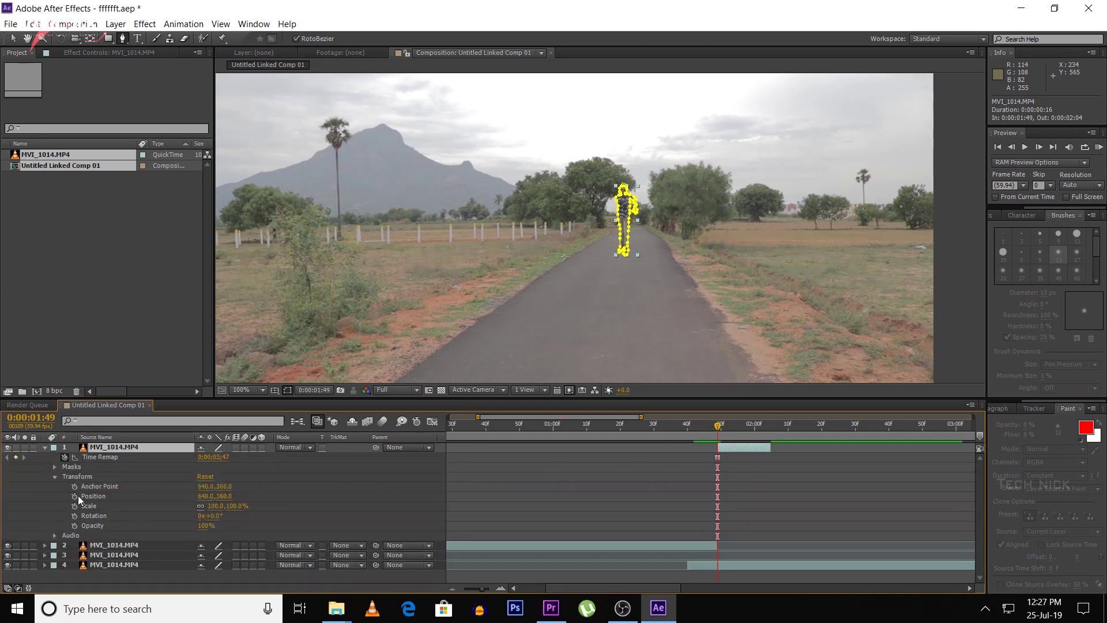
click(74, 496)
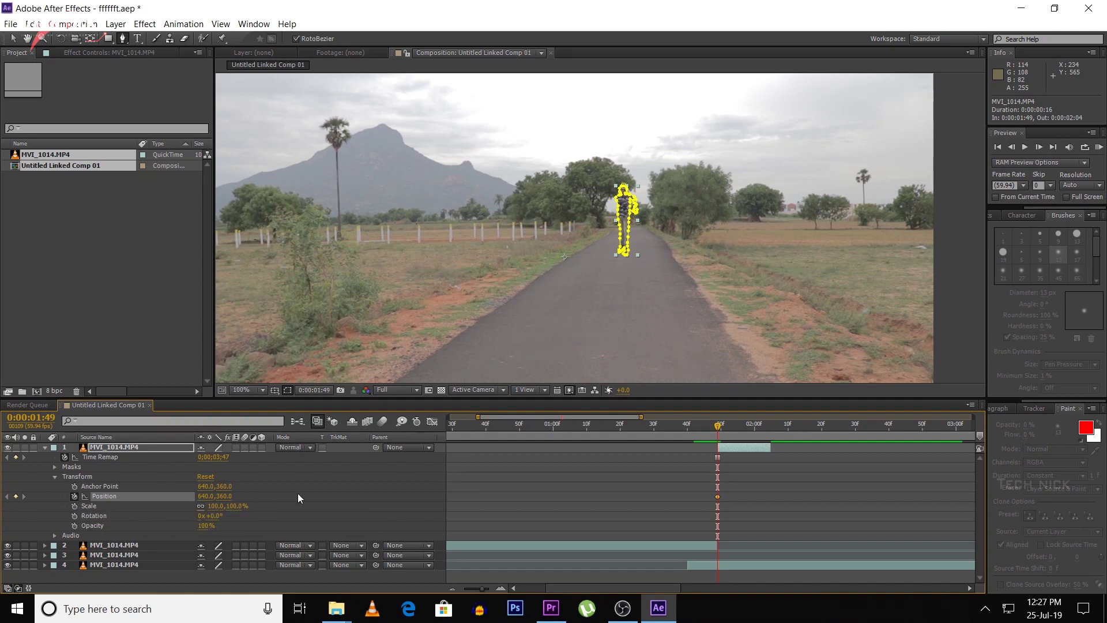
click(55, 476)
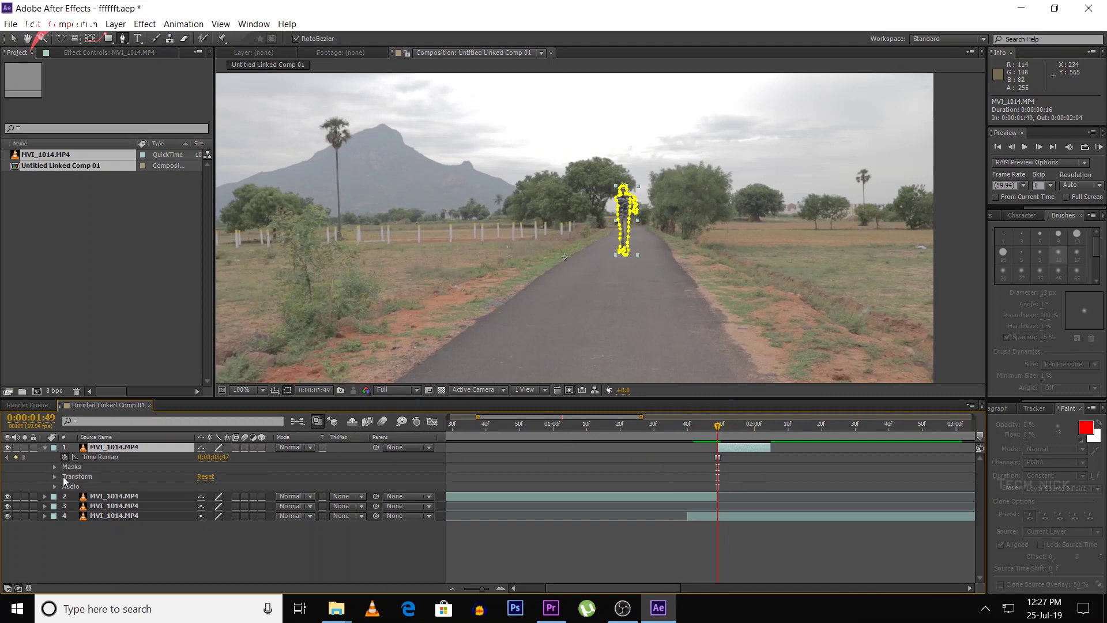
click(55, 476)
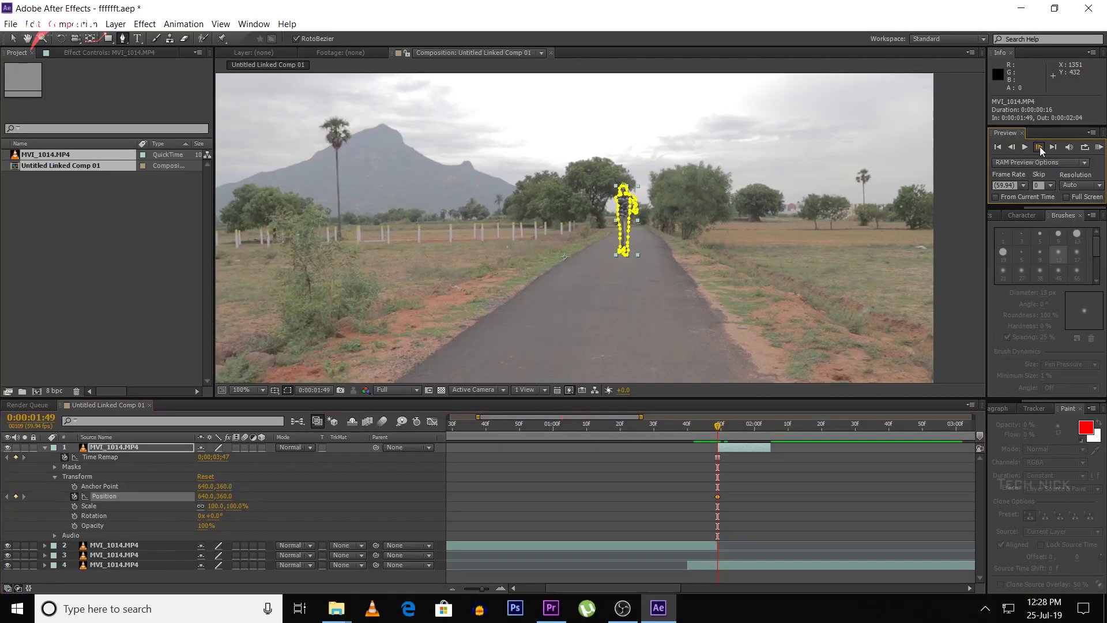
Step: Four frames later, raise the figure's Position Y from 360 to 32, then return to 0:00:01:44
click(1039, 147)
click(1040, 146)
click(1040, 147)
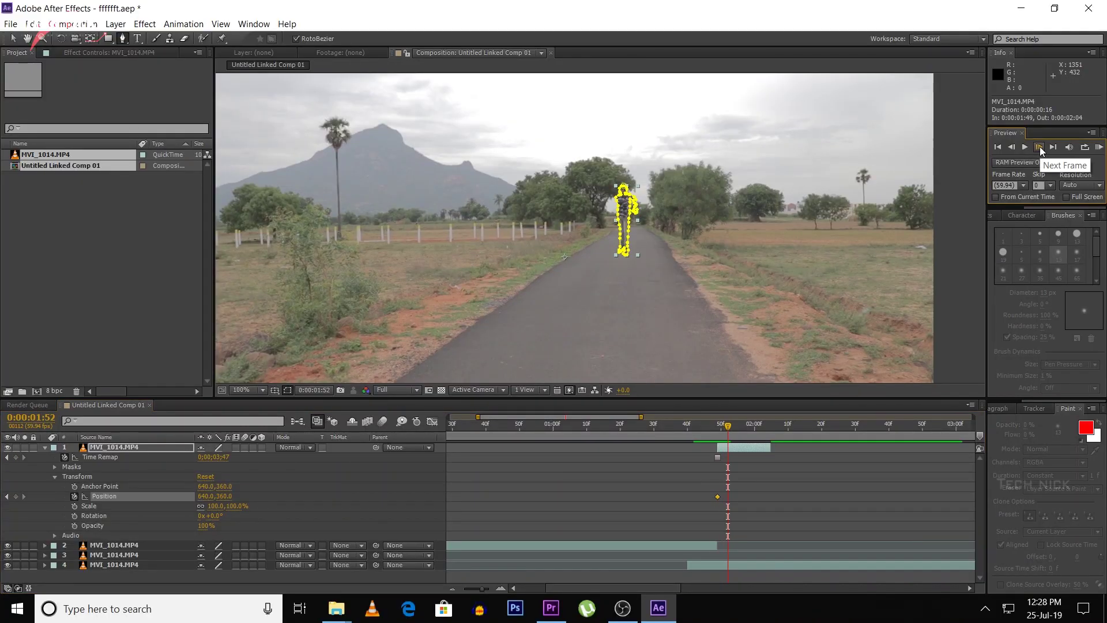
click(1039, 147)
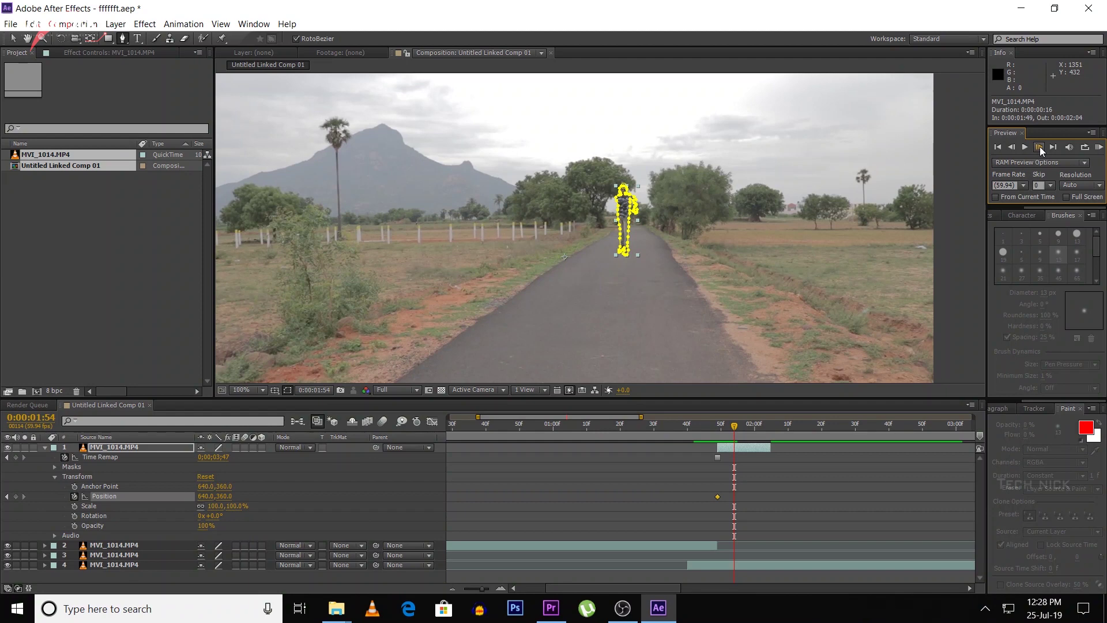
click(759, 447)
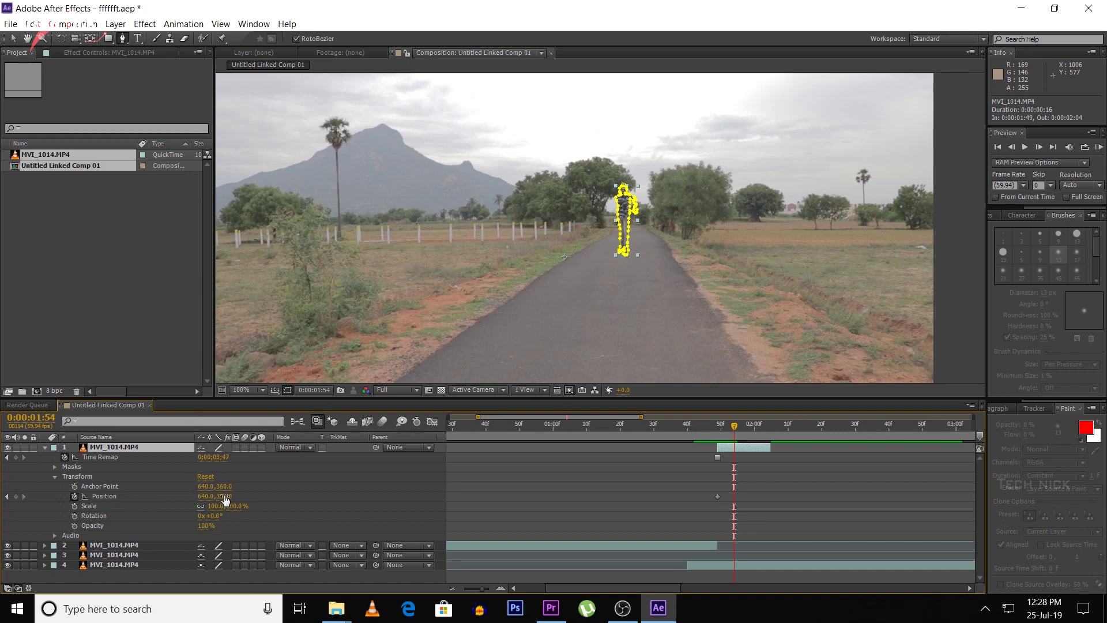
drag(229, 499, 45, 495)
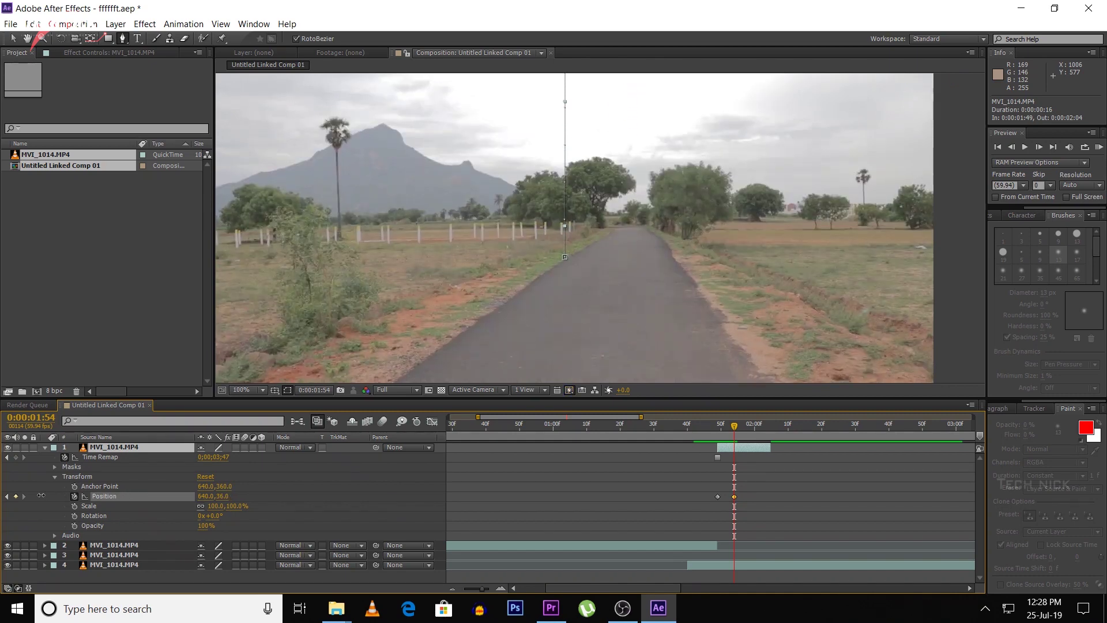
drag(39, 494, 39, 494)
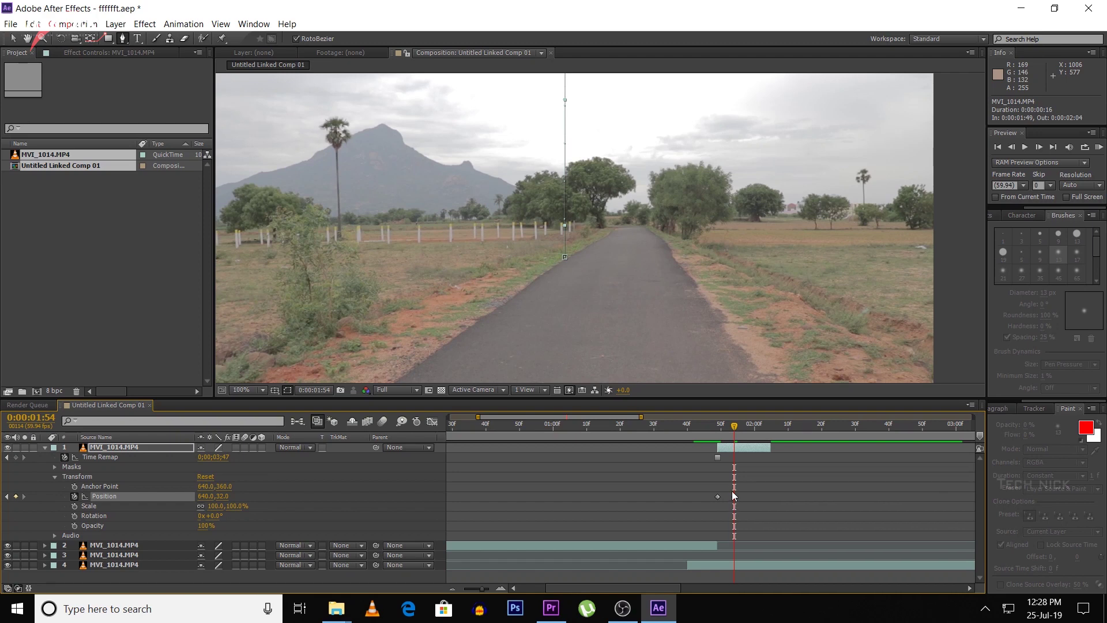
click(701, 431)
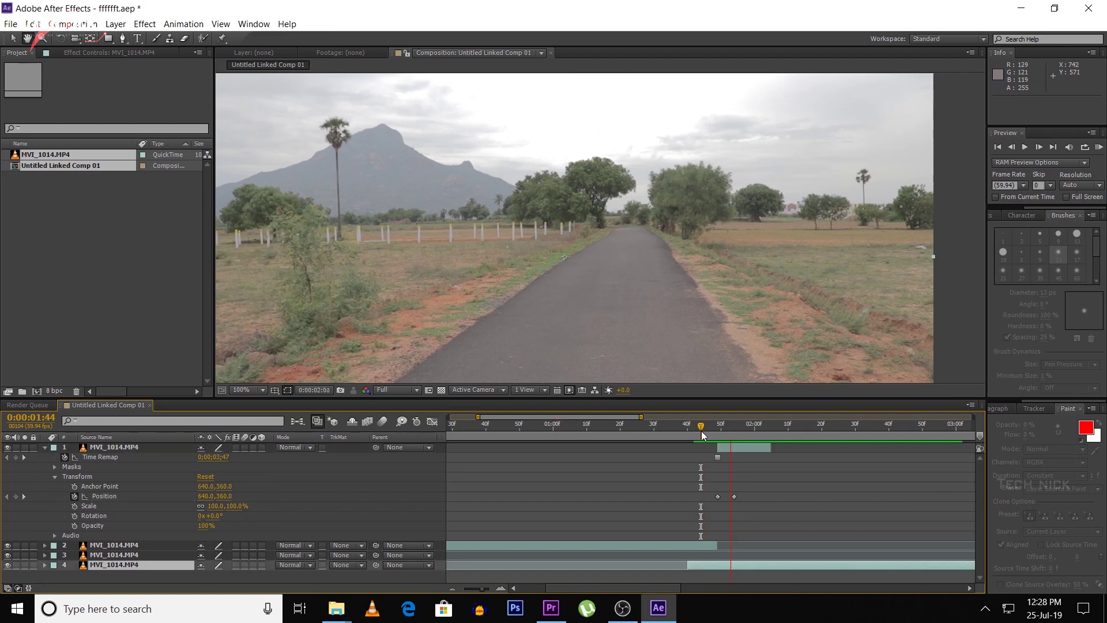
drag(701, 431, 697, 431)
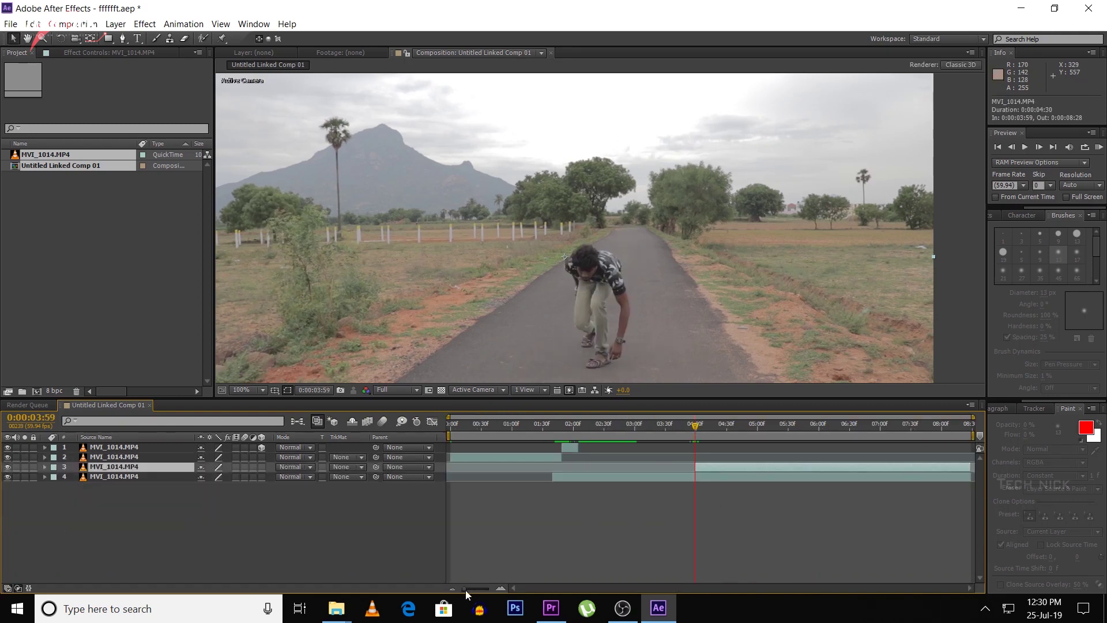
Step: Split the road clip layer at 0:00:04:00
drag(464, 589, 485, 590)
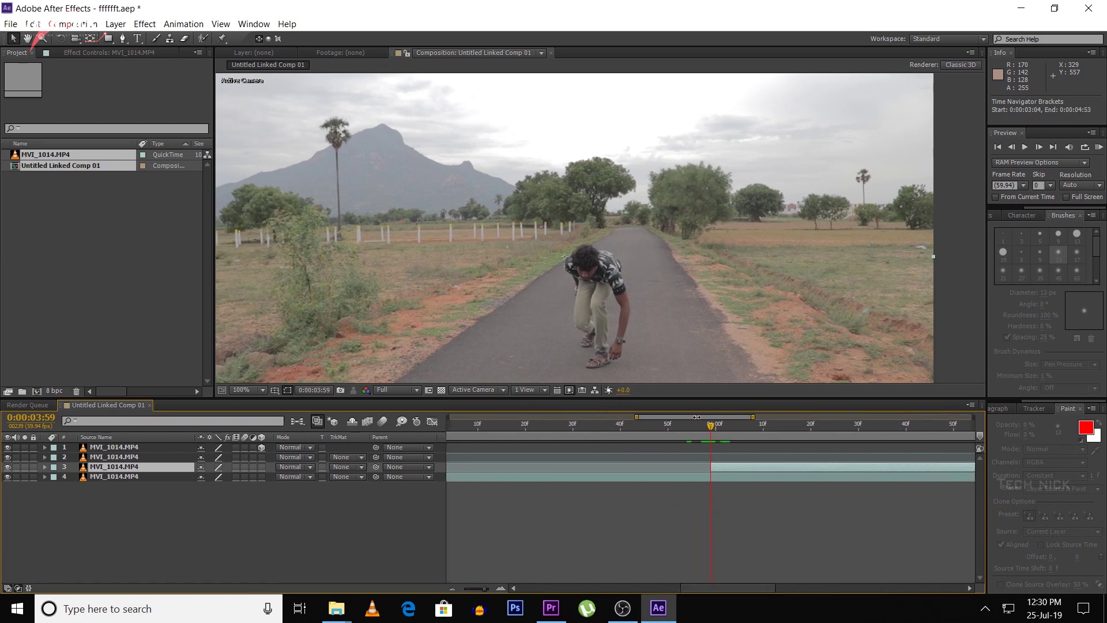
click(1038, 146)
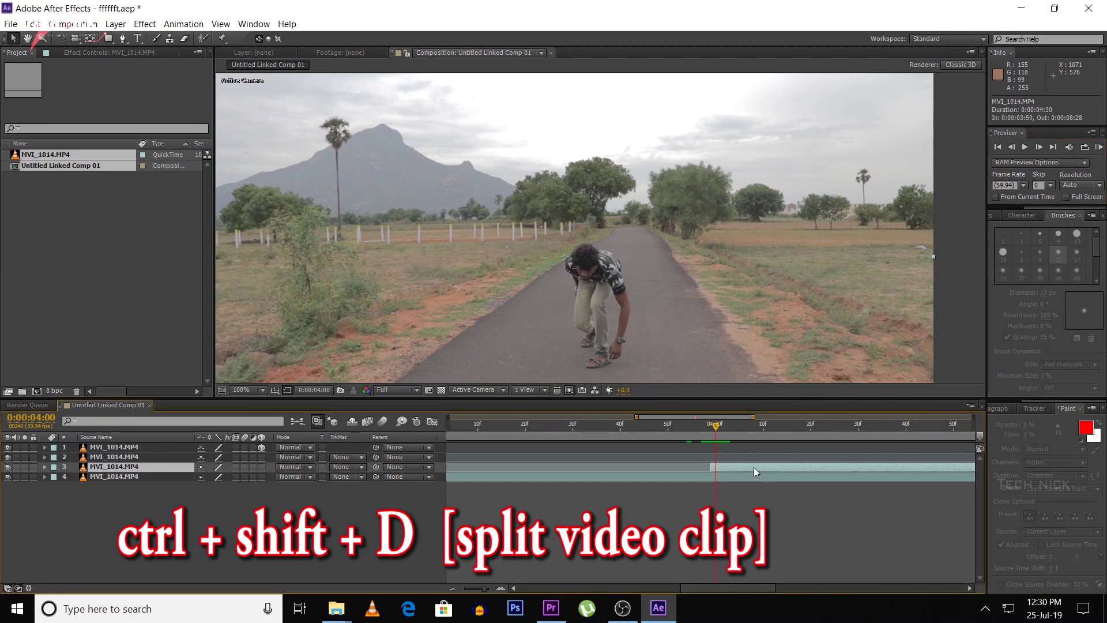
key(ctrl+shift+d)
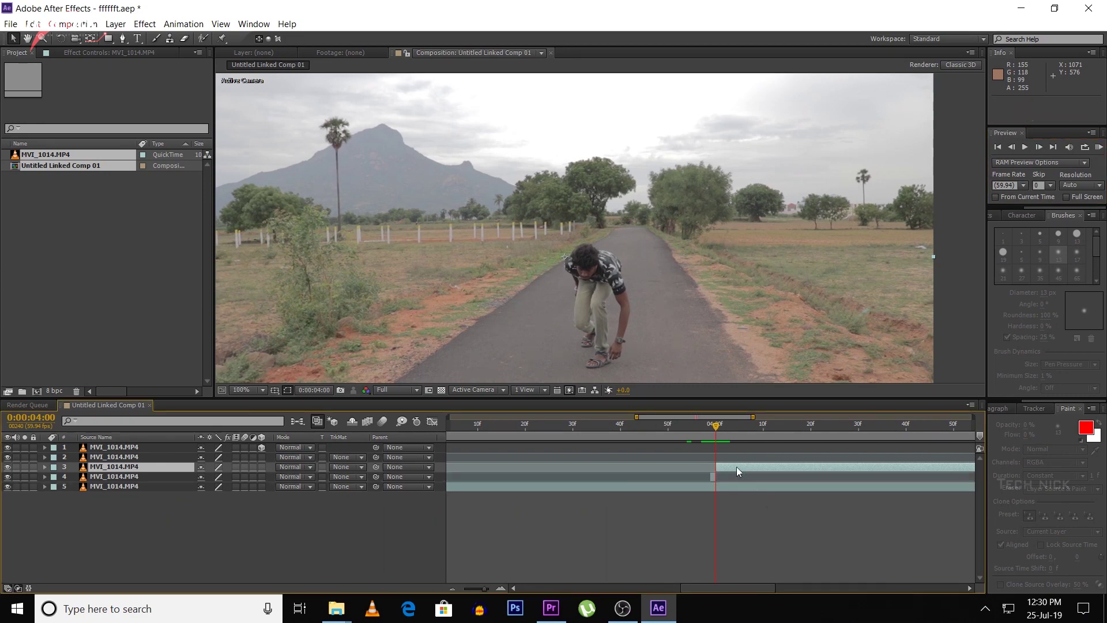
Step: Freeze the second part of the split on its current frame, extend it earlier, and scrub to check
click(707, 476)
right_click(707, 477)
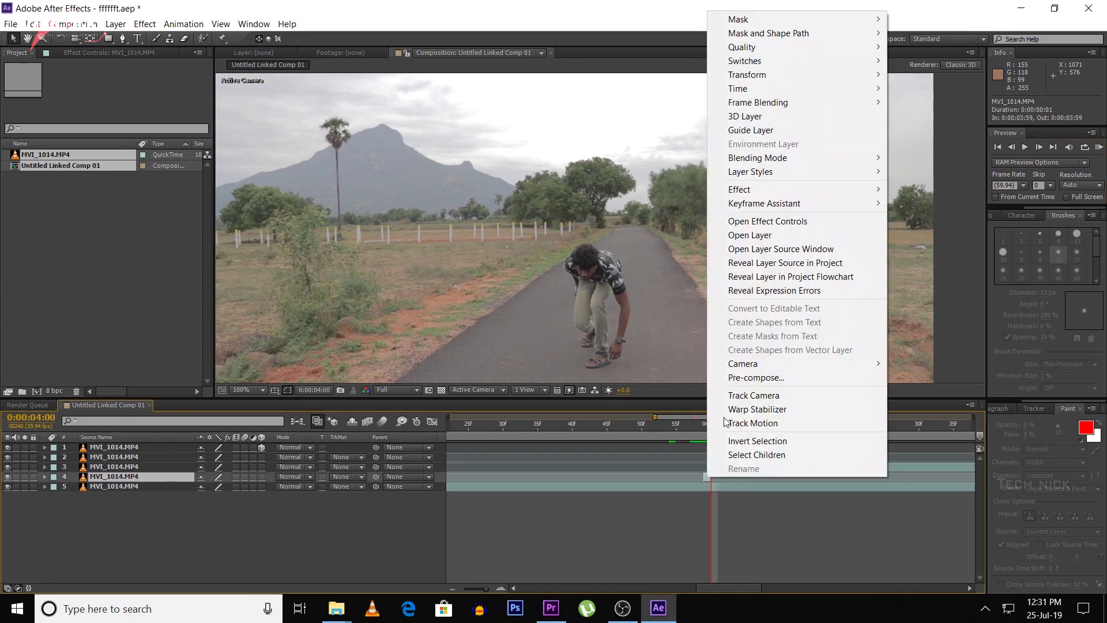
mouse_move(775, 87)
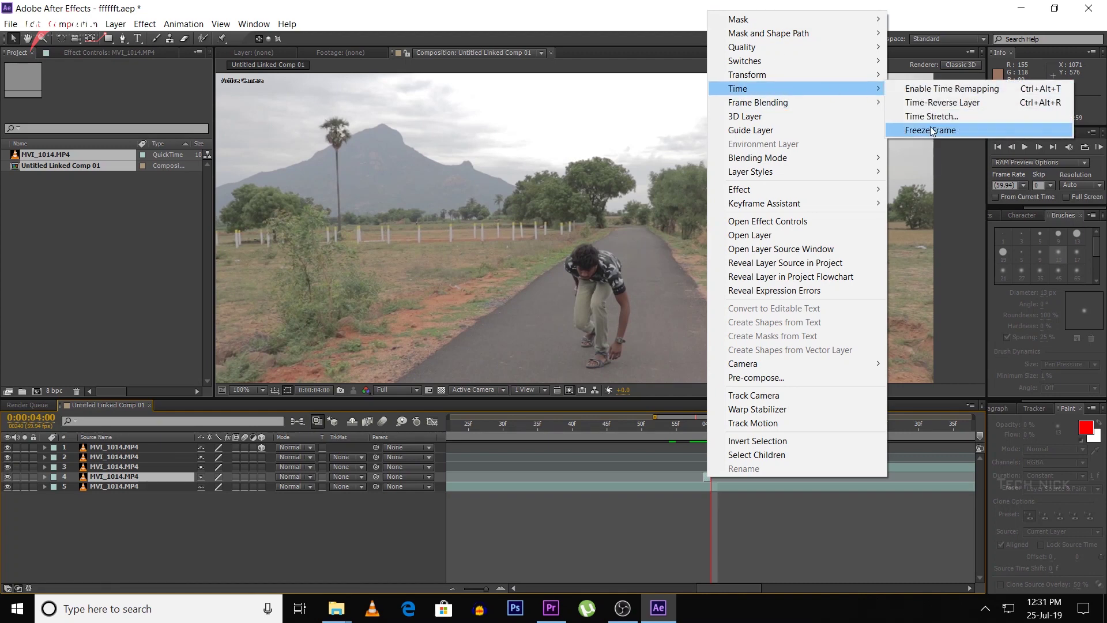
click(932, 130)
drag(705, 476, 502, 477)
drag(486, 589, 466, 590)
click(679, 430)
drag(680, 430, 708, 426)
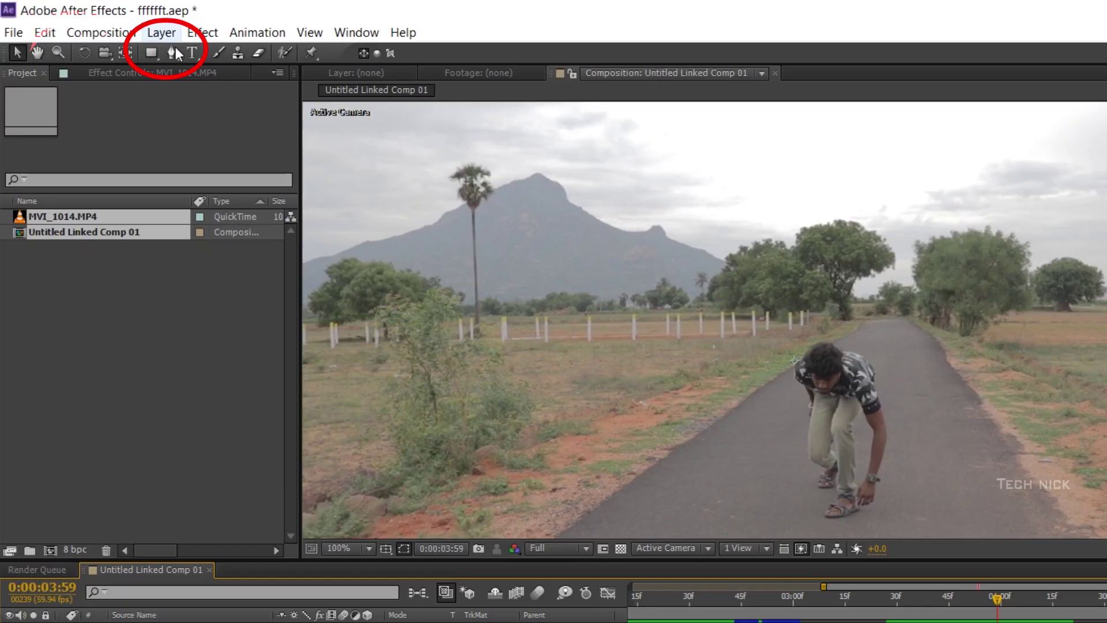
Step: Start a point-by-point mask on the frozen layer around the foot, trouser hem and leg
click(174, 52)
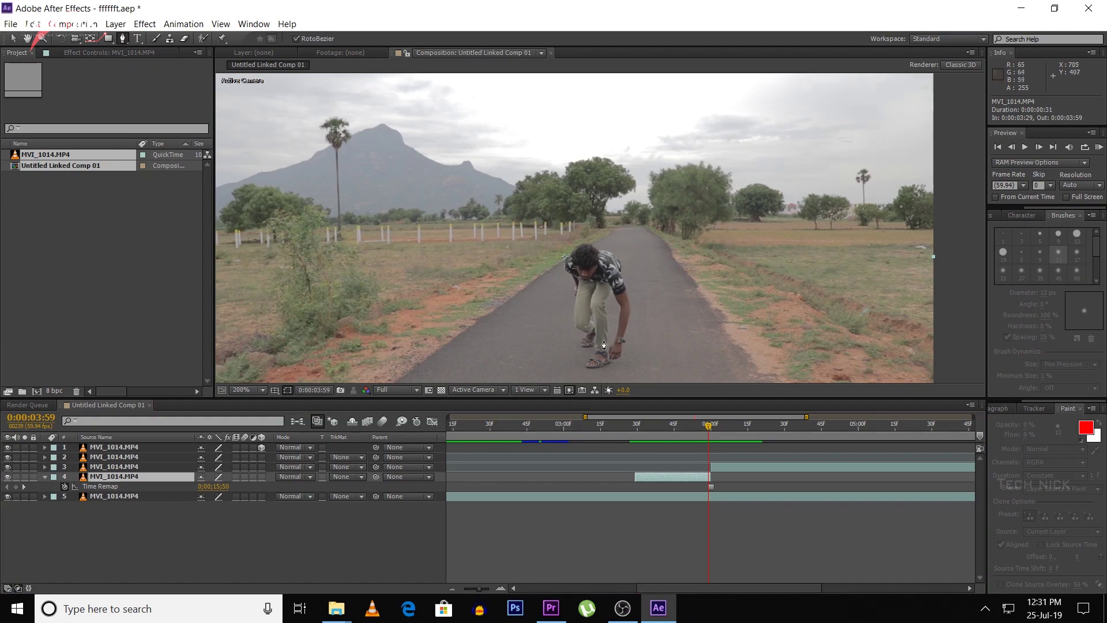
scroll(604, 344, up, 3)
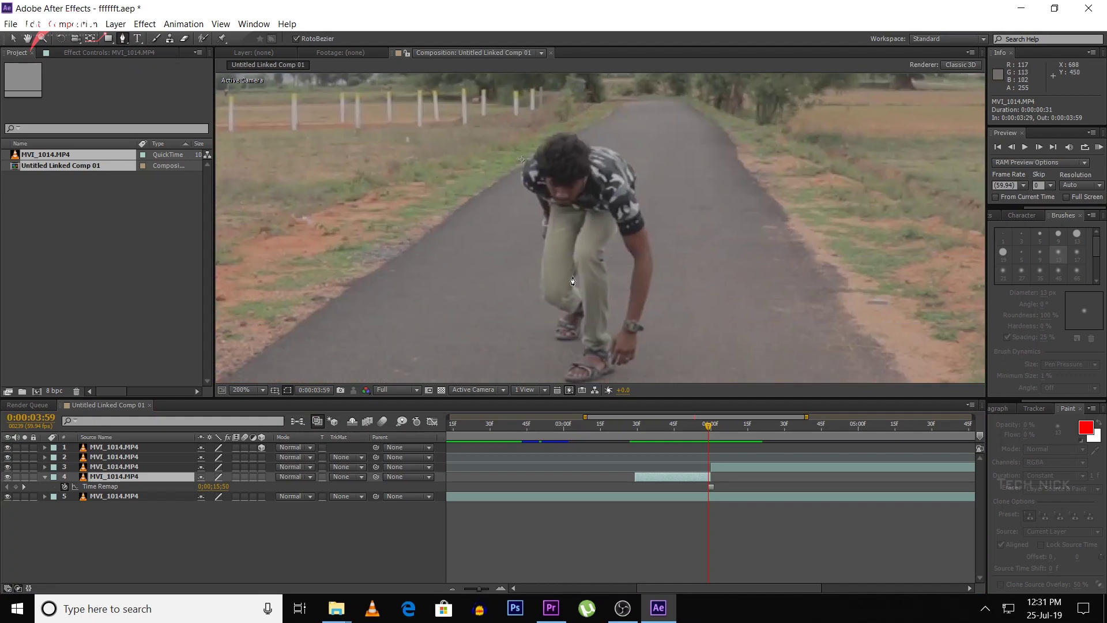
click(517, 273)
click(506, 296)
click(494, 343)
click(471, 366)
click(410, 367)
click(398, 331)
click(418, 281)
click(444, 252)
drag(417, 254, 508, 394)
click(457, 297)
click(459, 237)
click(469, 158)
scroll(464, 127, down, 1)
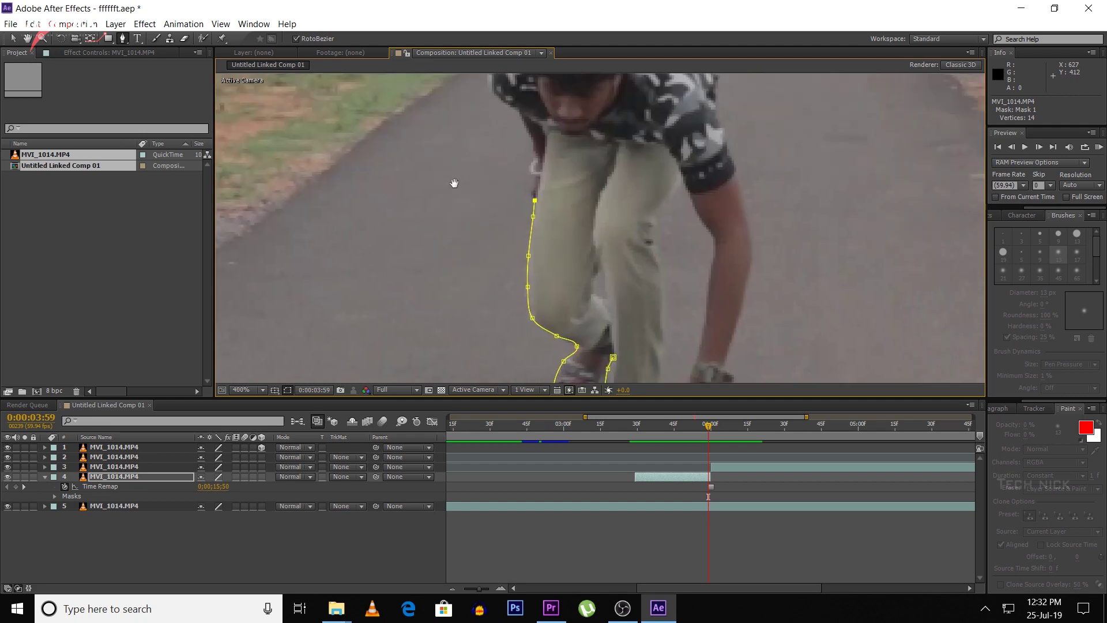
scroll(465, 126, up, 1)
drag(466, 126, 644, 297)
click(650, 294)
Step: Continue the mask up the arm and shoulder, over the head and down the right shoulder
click(636, 231)
click(641, 215)
click(649, 199)
click(640, 163)
click(618, 119)
click(582, 95)
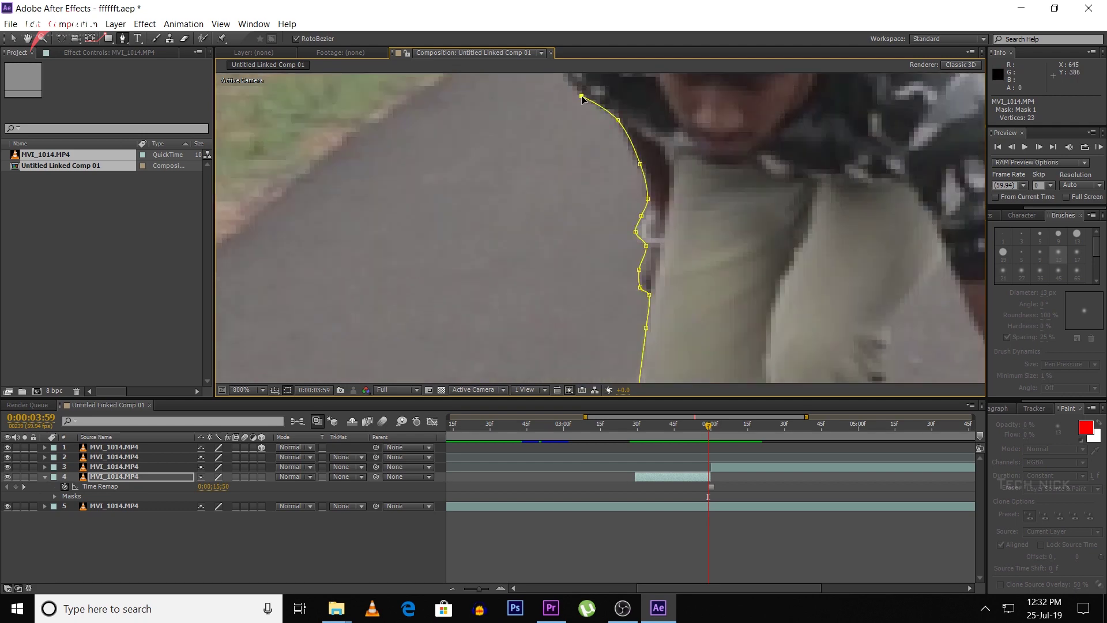
drag(577, 93, 519, 301)
click(500, 274)
click(601, 107)
click(641, 81)
click(718, 84)
click(773, 128)
click(816, 131)
click(870, 147)
click(950, 223)
click(956, 309)
Step: Trace the mask down the arm, around the wrist, hand and fingers, and up the inner arm
scroll(959, 346, down, 1)
drag(959, 346, 567, 117)
click(573, 149)
click(591, 185)
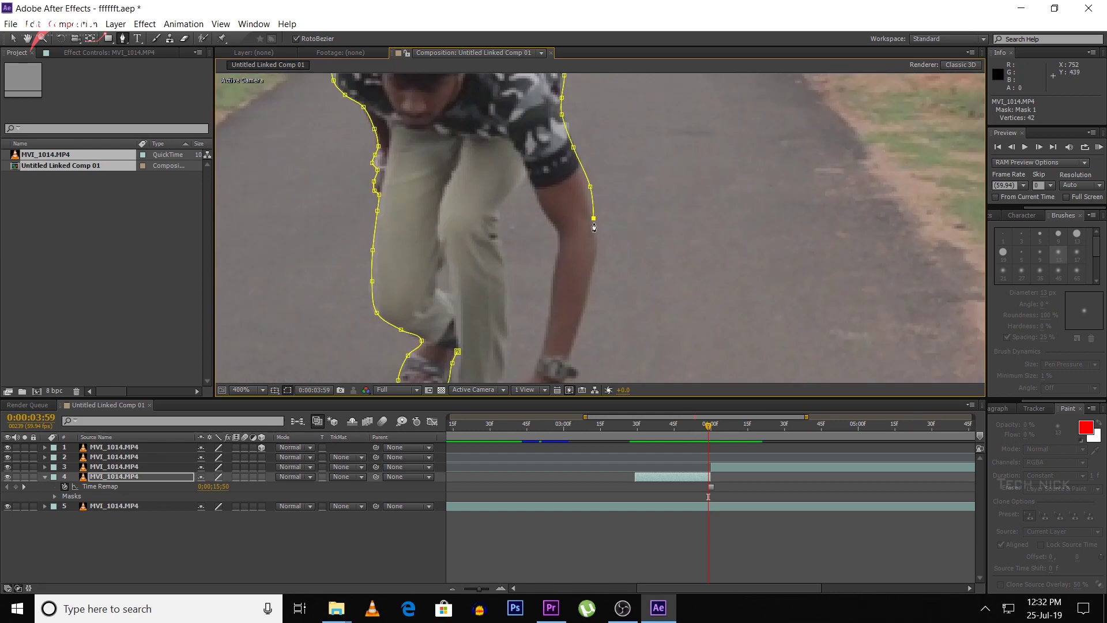
click(594, 230)
click(593, 269)
drag(575, 316, 602, 168)
click(602, 191)
click(596, 214)
click(604, 220)
click(591, 233)
click(587, 261)
click(585, 283)
click(568, 295)
click(547, 296)
click(539, 286)
click(538, 268)
click(540, 251)
click(560, 221)
click(570, 193)
click(577, 152)
click(586, 107)
drag(585, 107, 653, 203)
click(653, 180)
Step: Add mask points over the inner arm, down between leg and arm, and beside the hand
click(640, 160)
click(621, 124)
click(605, 139)
click(589, 174)
click(601, 228)
click(599, 261)
click(598, 293)
click(606, 339)
drag(601, 353, 600, 230)
scroll(600, 225, up, 2)
click(616, 220)
click(608, 258)
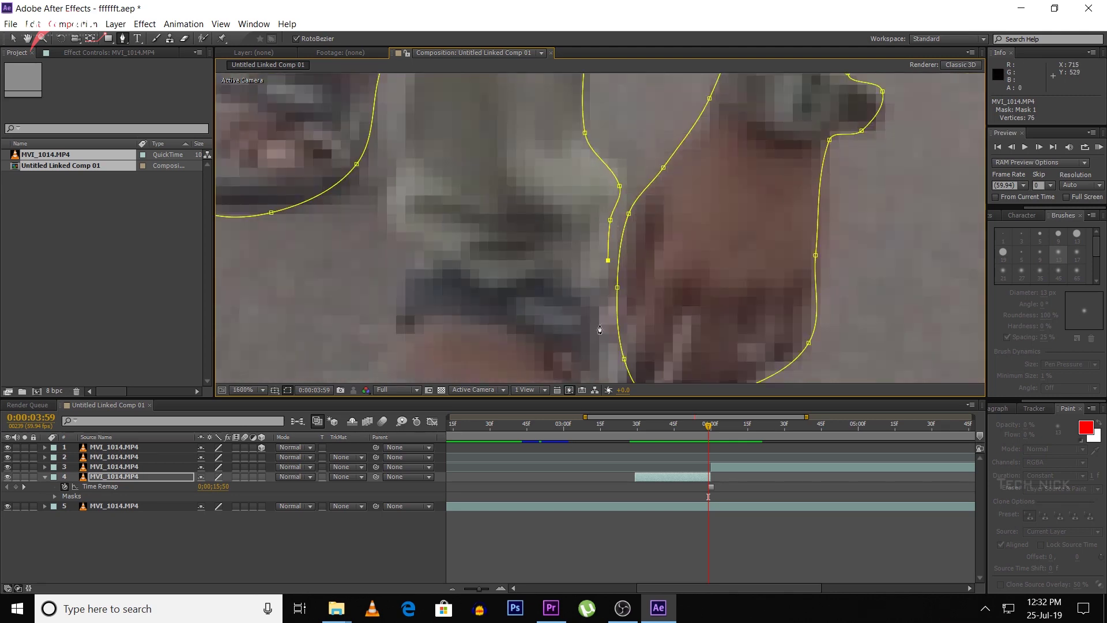
click(605, 340)
scroll(611, 355, down, 1)
drag(611, 355, 632, 188)
click(629, 139)
Step: Outline the sandal and trouser edge, close the mask, and hide the road layer to check the cut-out
click(648, 170)
click(626, 182)
click(590, 202)
click(460, 215)
click(444, 191)
click(479, 139)
click(528, 110)
drag(528, 89, 558, 264)
click(546, 241)
click(548, 214)
click(558, 186)
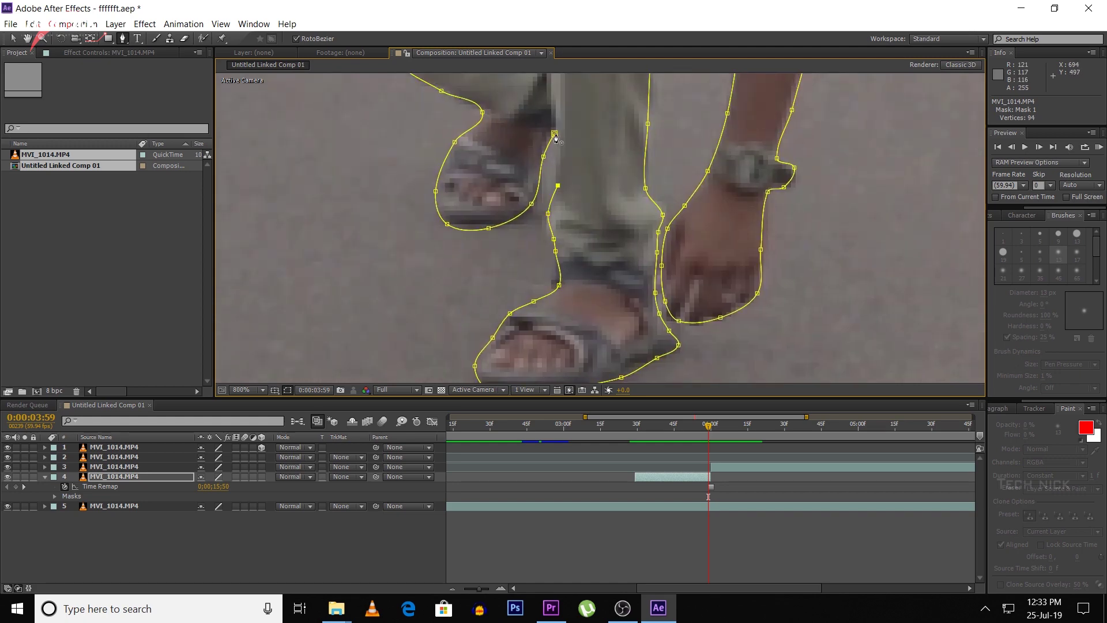
click(554, 134)
scroll(559, 173, down, 2)
click(231, 548)
click(8, 507)
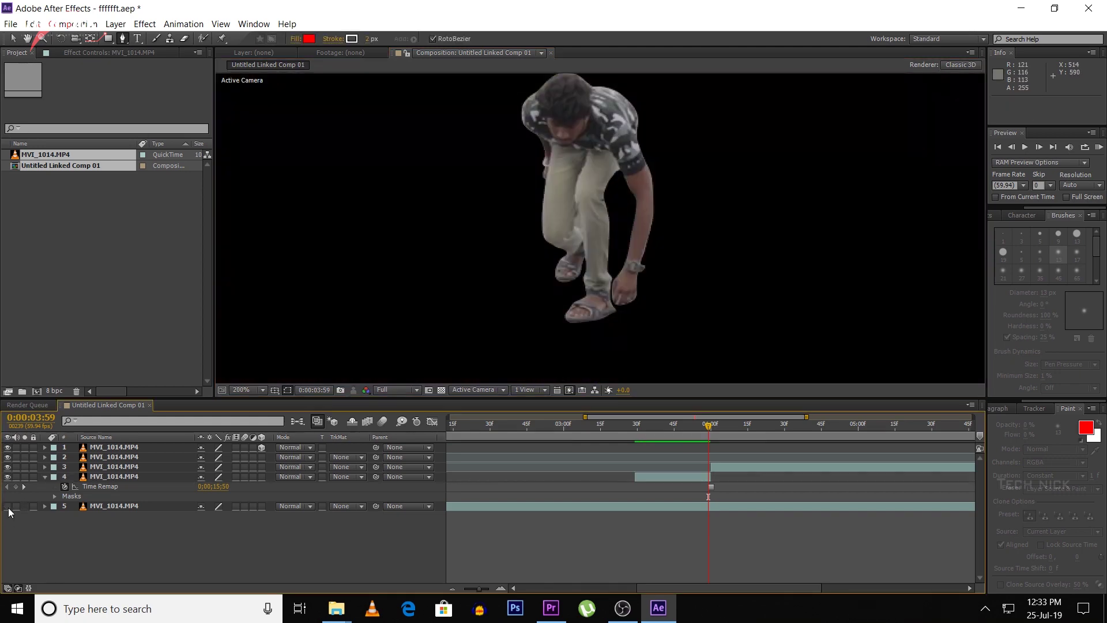
Step: Toggle the road layer's visibility and add a Position keyframe (640, 360) on the masked person layer
click(8, 507)
click(8, 507)
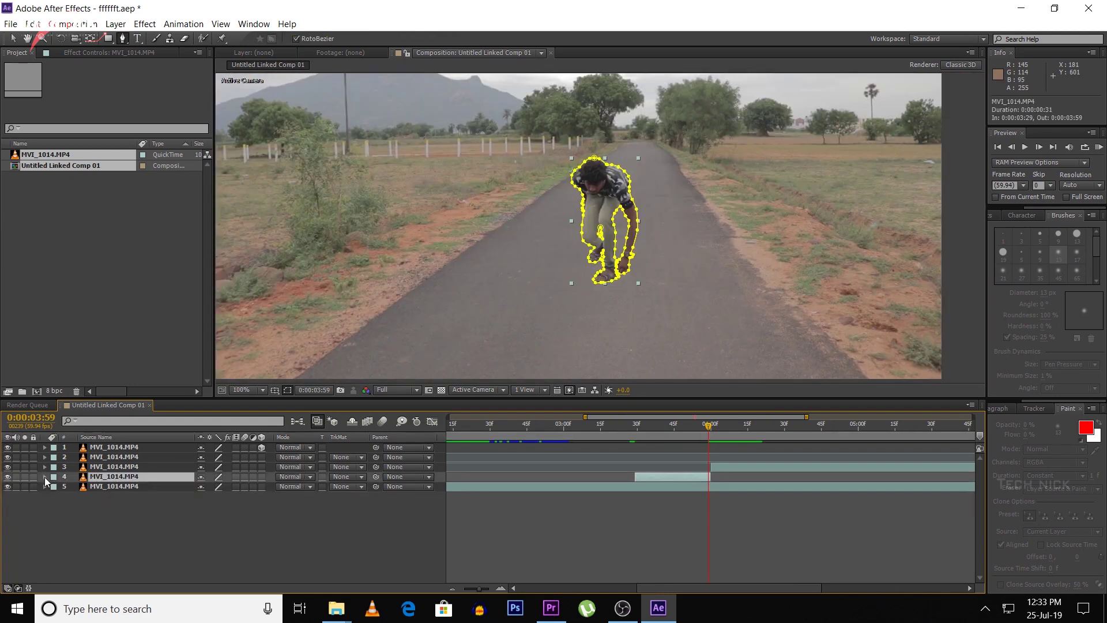
click(45, 477)
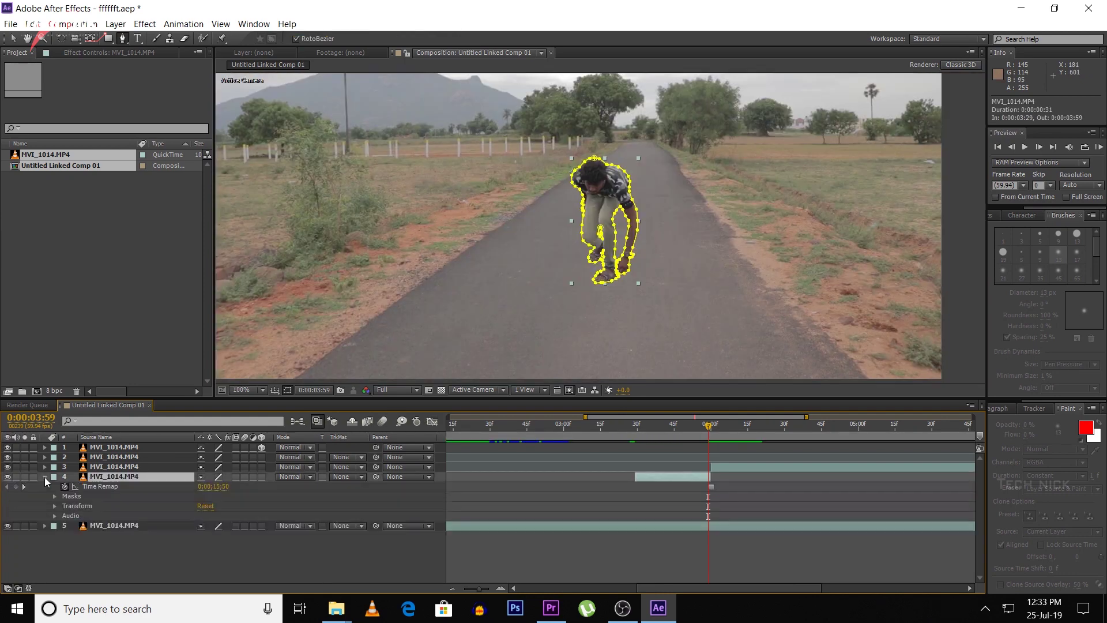
click(55, 505)
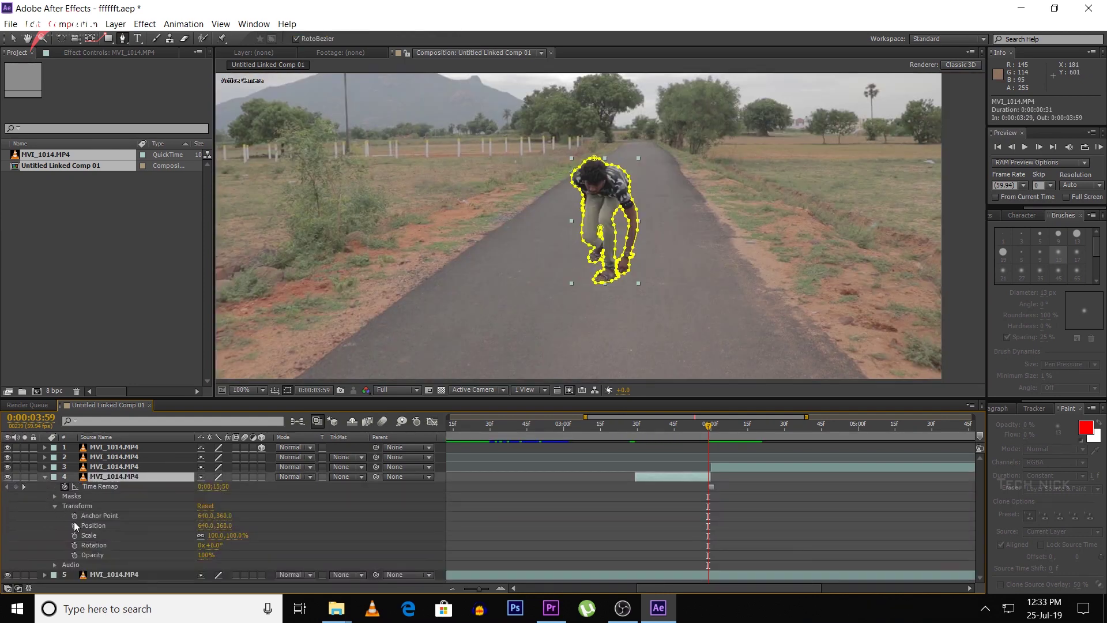
click(74, 525)
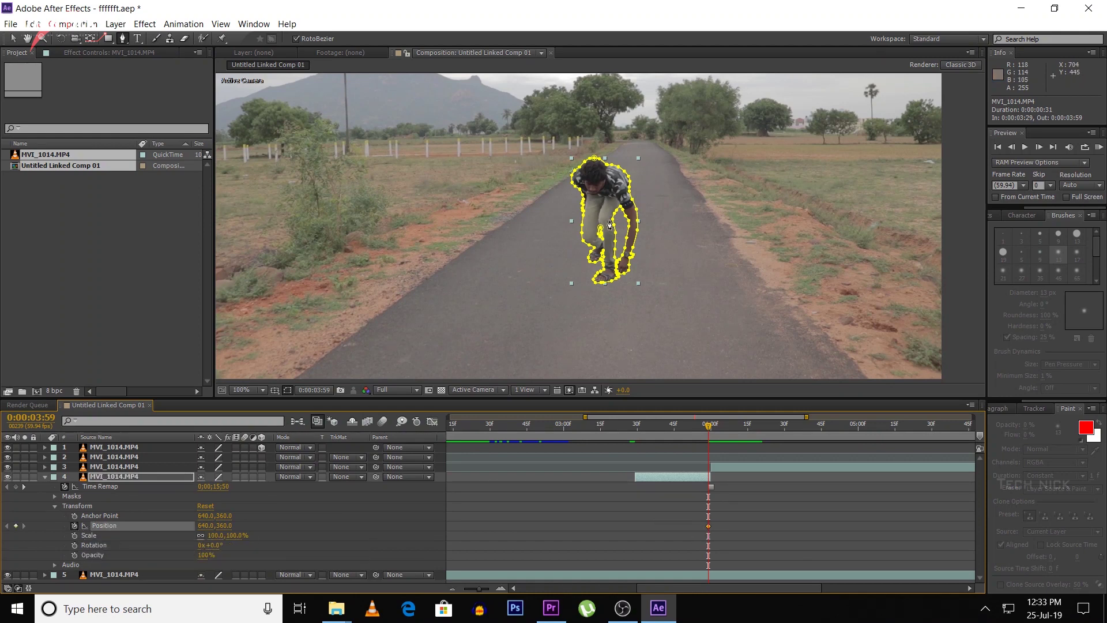
mouse_move(710, 430)
mouse_down()
mouse_move(735, 427)
mouse_move(709, 439)
mouse_up()
click(1012, 148)
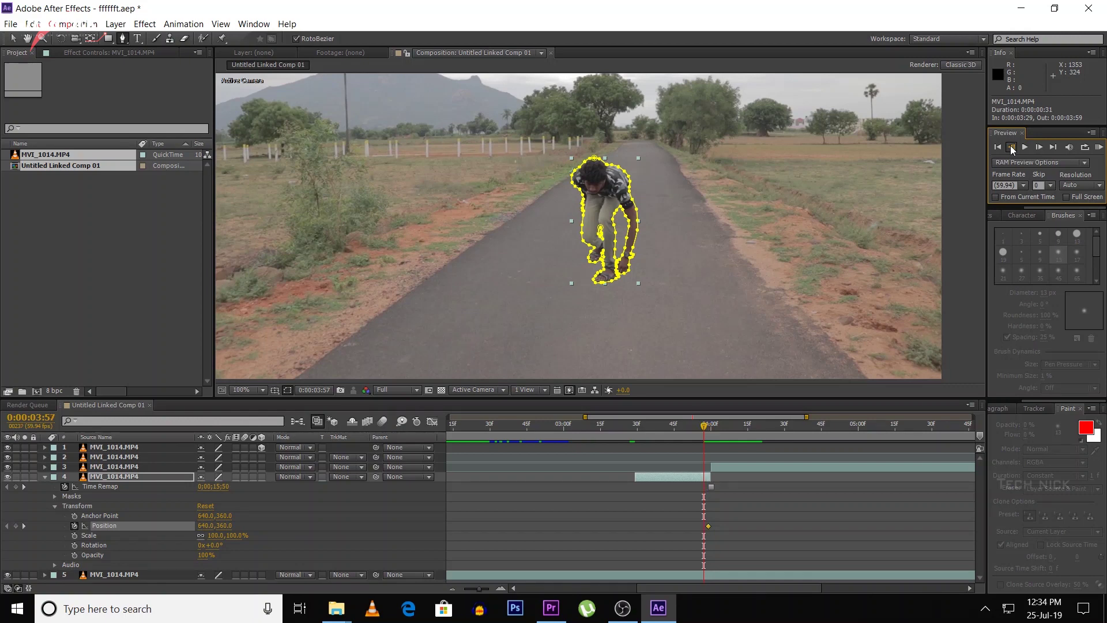
Step: Step back four frames and drag Position Y to -211, creating a 640,-211 keyframe
click(1012, 149)
click(1011, 148)
click(1012, 148)
click(1011, 148)
scroll(519, 331, down, 1)
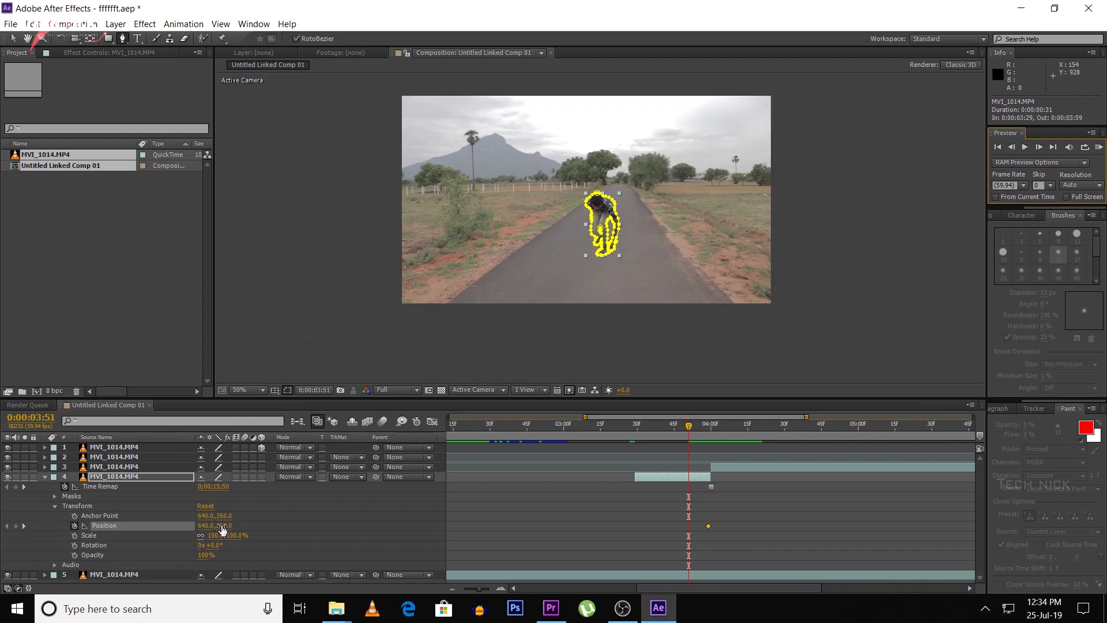
drag(222, 525, 0, 511)
Step: Scrub the timeline to check the person's movement between the two keyframes
mouse_move(688, 426)
mouse_down()
mouse_move(735, 432)
mouse_move(686, 433)
mouse_up()
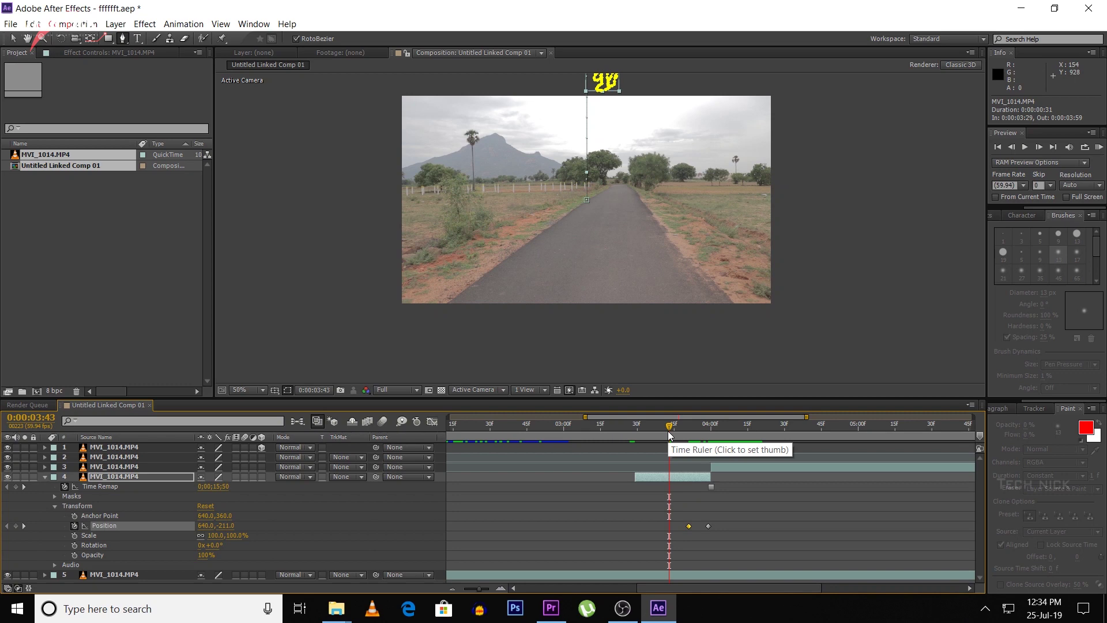
mouse_move(669, 434)
mouse_down()
mouse_move(734, 433)
mouse_move(669, 435)
mouse_up()
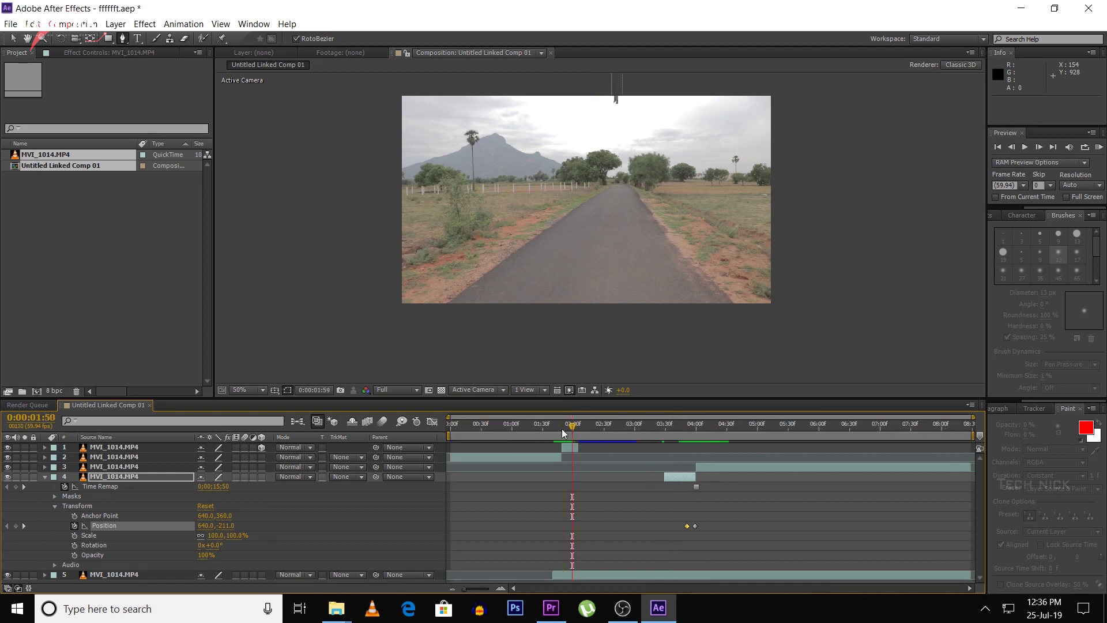
drag(566, 435, 557, 435)
scroll(658, 224, up, 3)
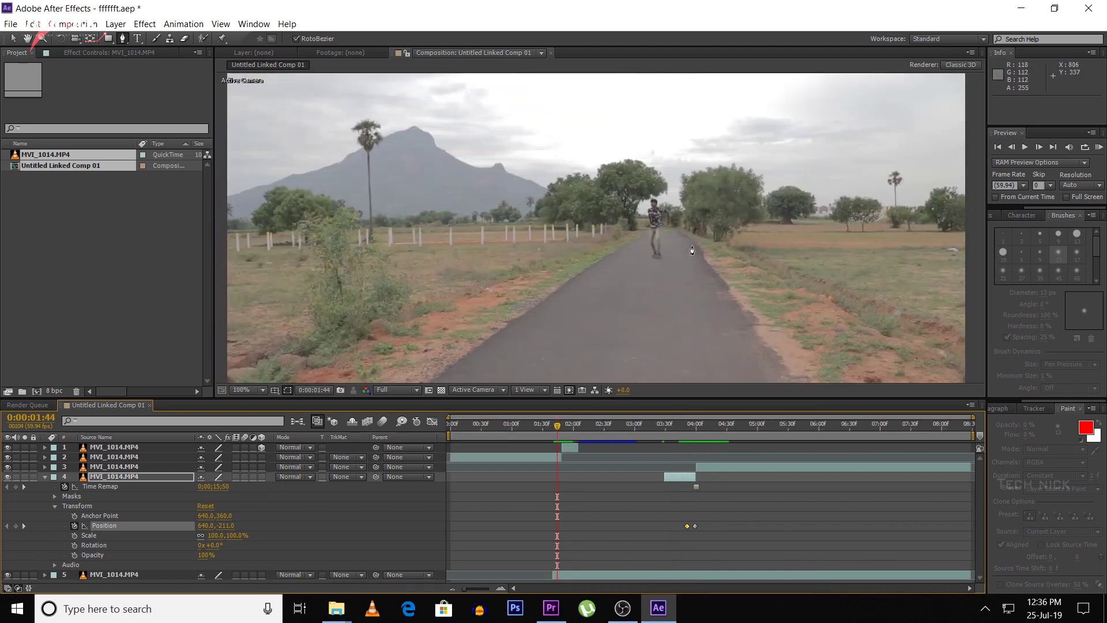
drag(557, 427, 564, 425)
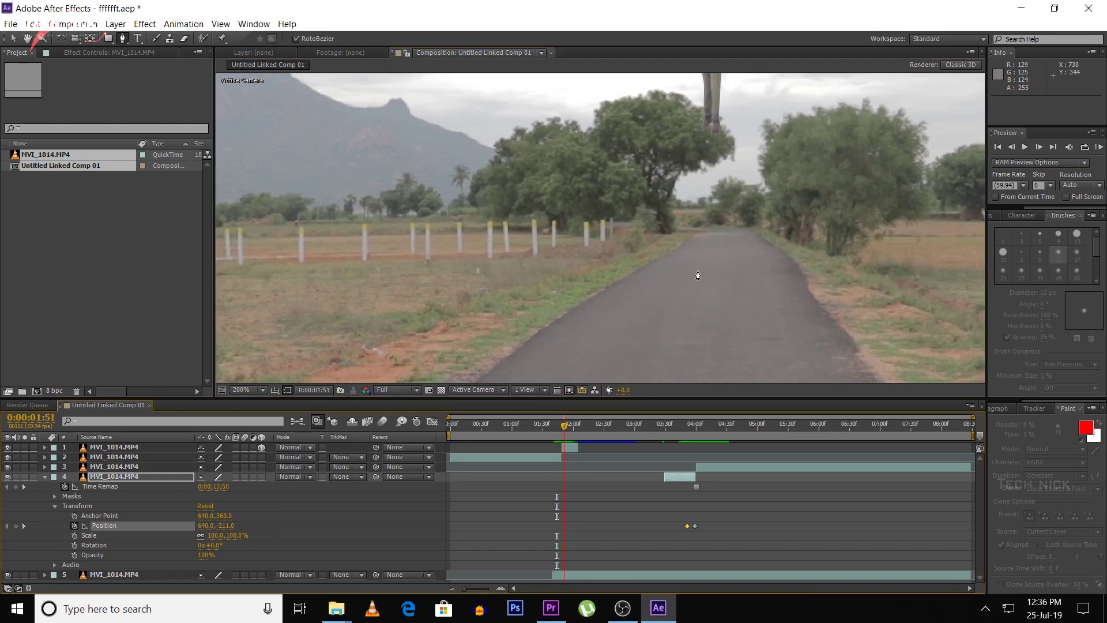
scroll(696, 279, down, 1)
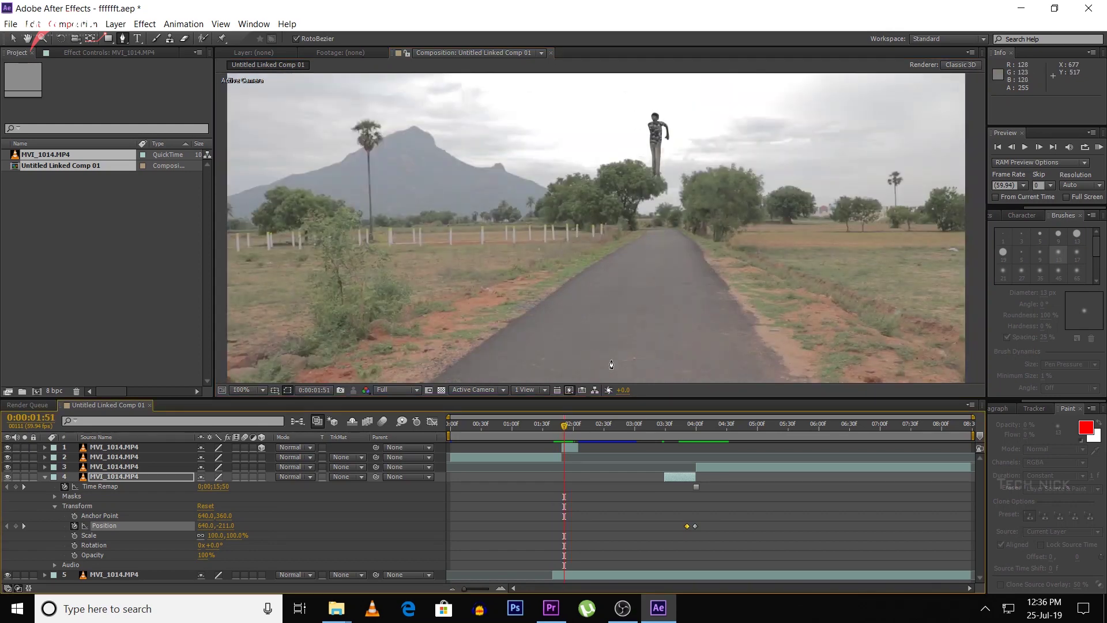
click(565, 426)
drag(564, 425, 589, 428)
drag(681, 442, 696, 445)
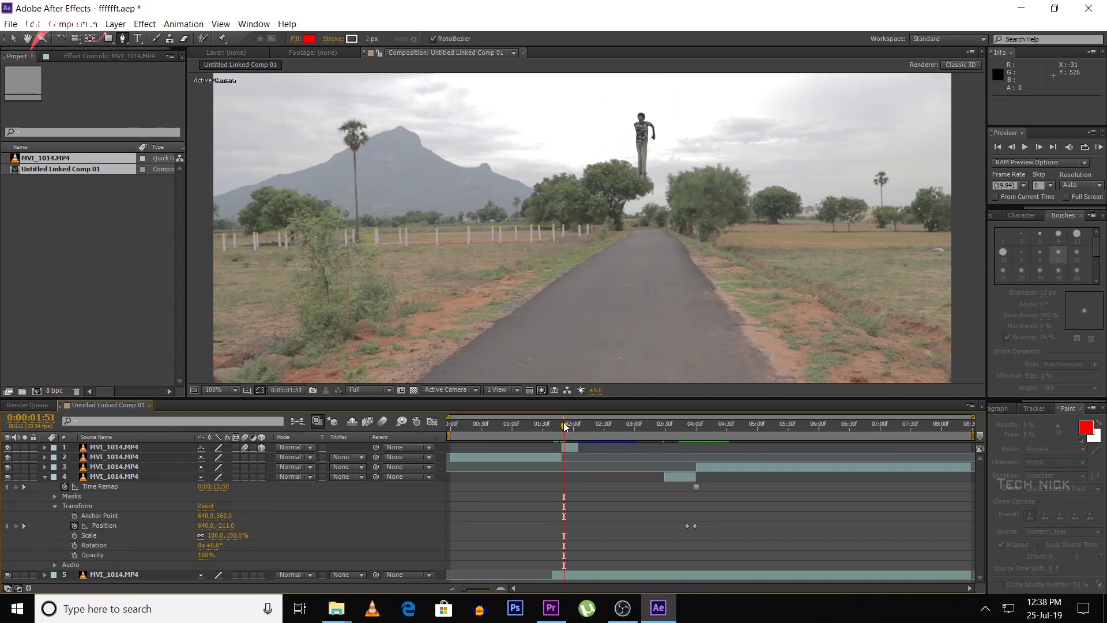
drag(564, 425, 565, 428)
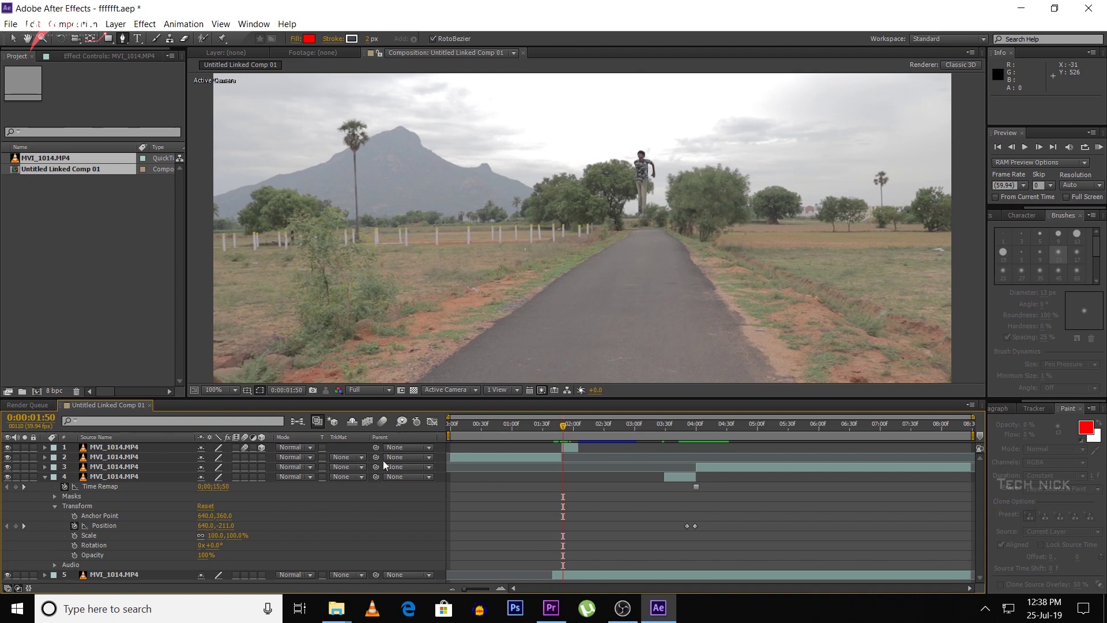
Step: Turn on composition motion blur, comparing it on and off at nearby frames
click(383, 423)
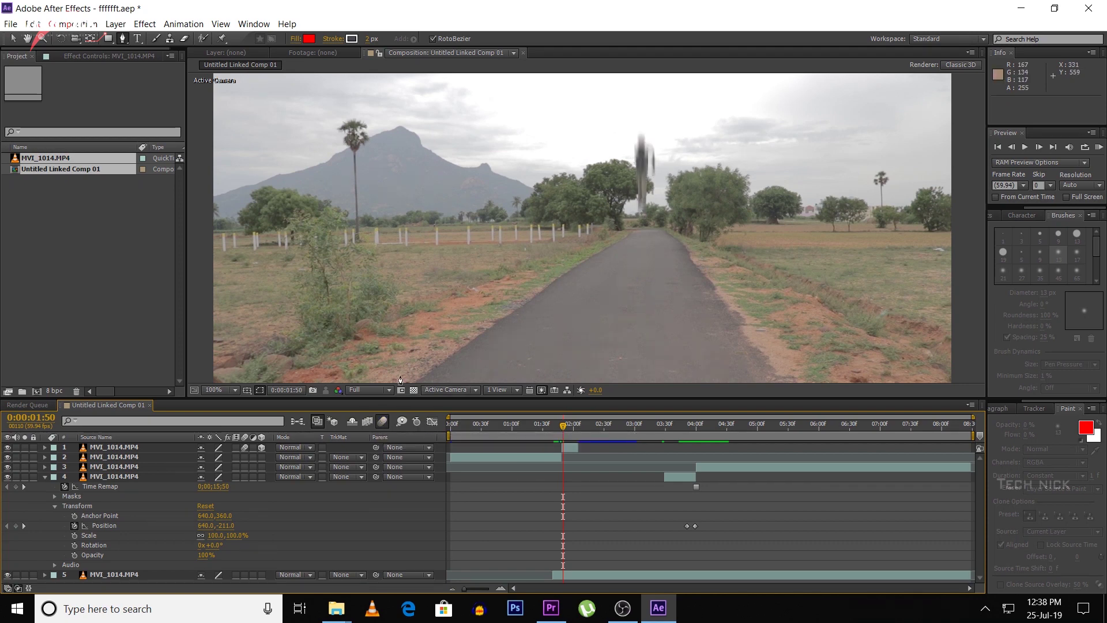
click(384, 422)
click(383, 422)
click(384, 423)
click(383, 423)
drag(562, 426, 690, 449)
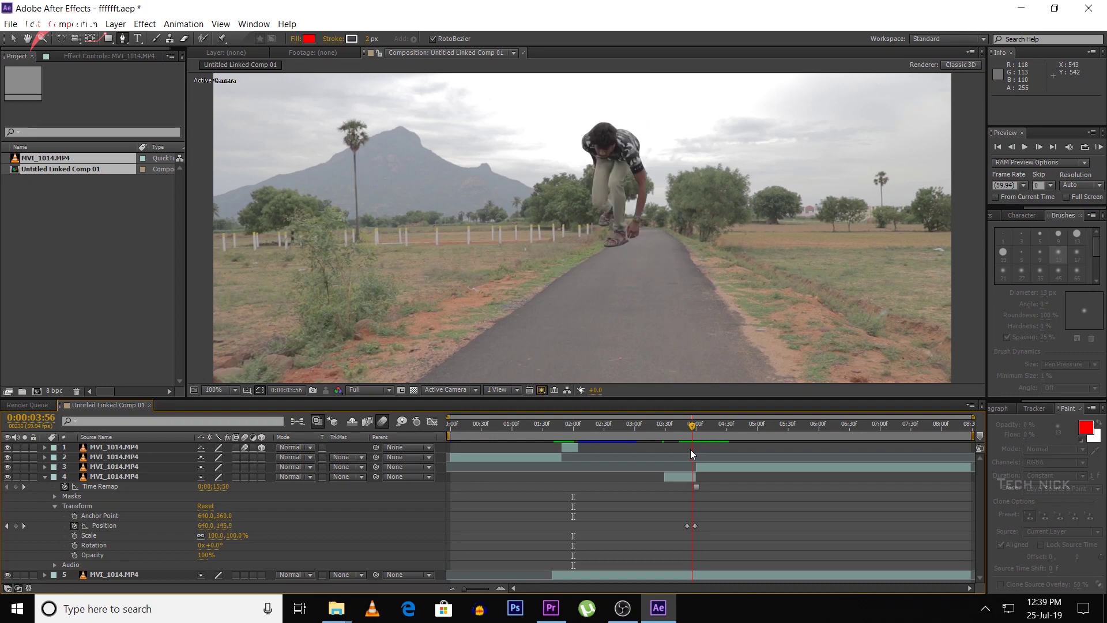
Step: Select the masked person layer and preview the takeoff from just before it starts
click(683, 479)
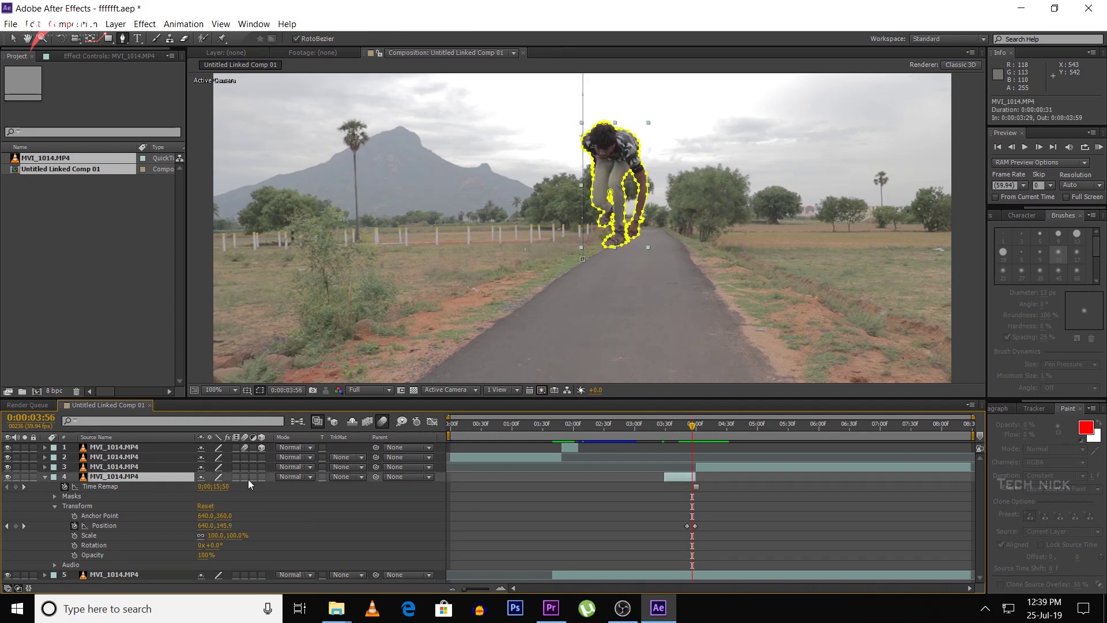
click(675, 427)
key(space)
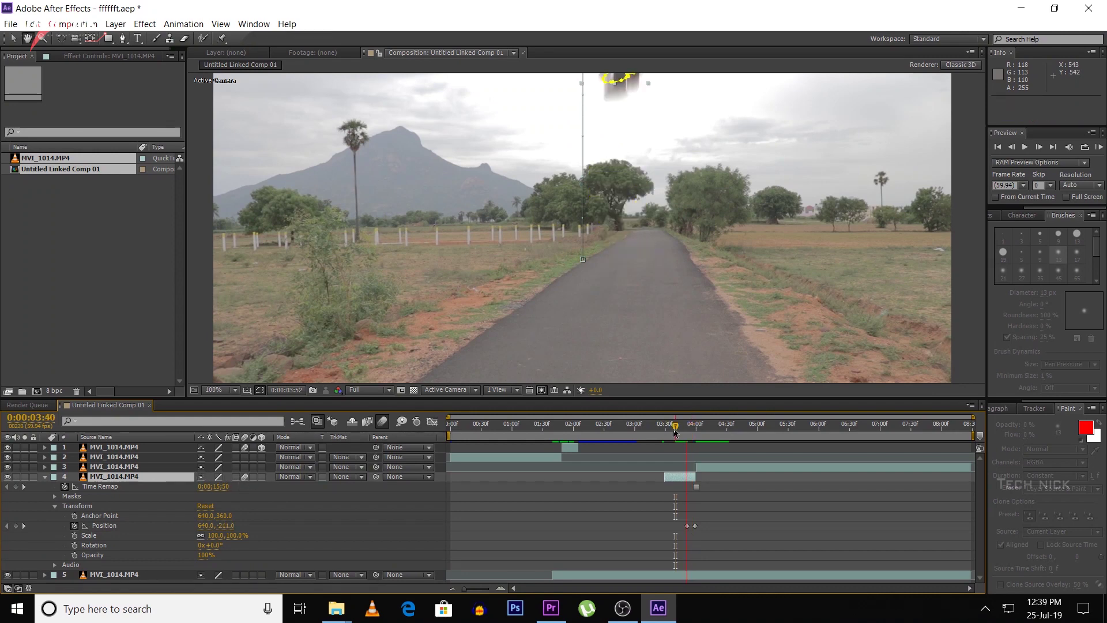
key(space)
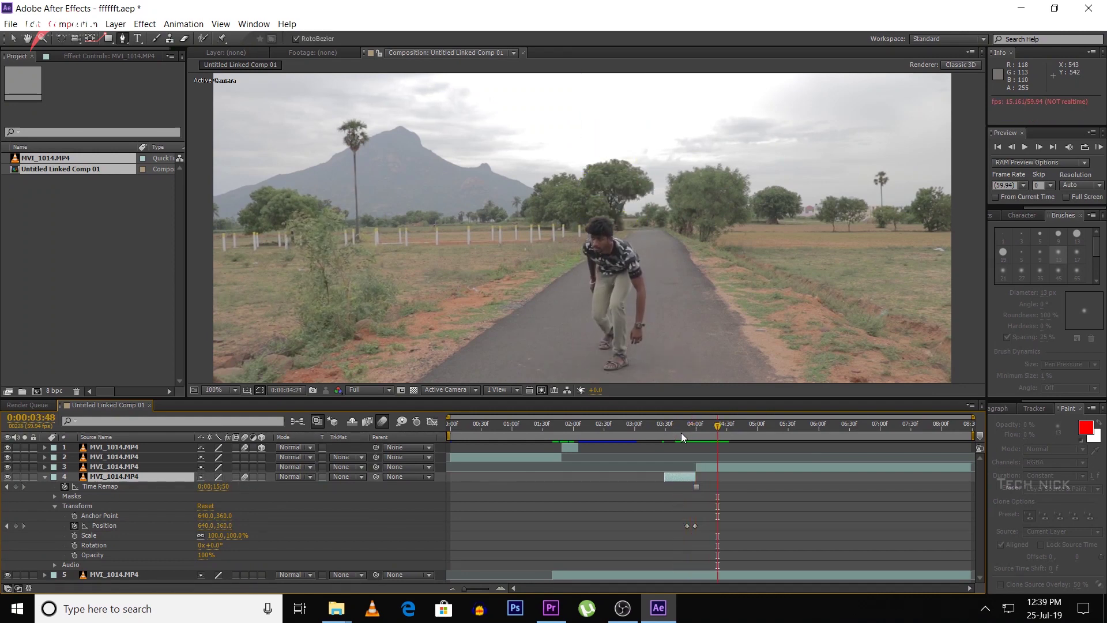
click(678, 433)
key(space)
key(space)
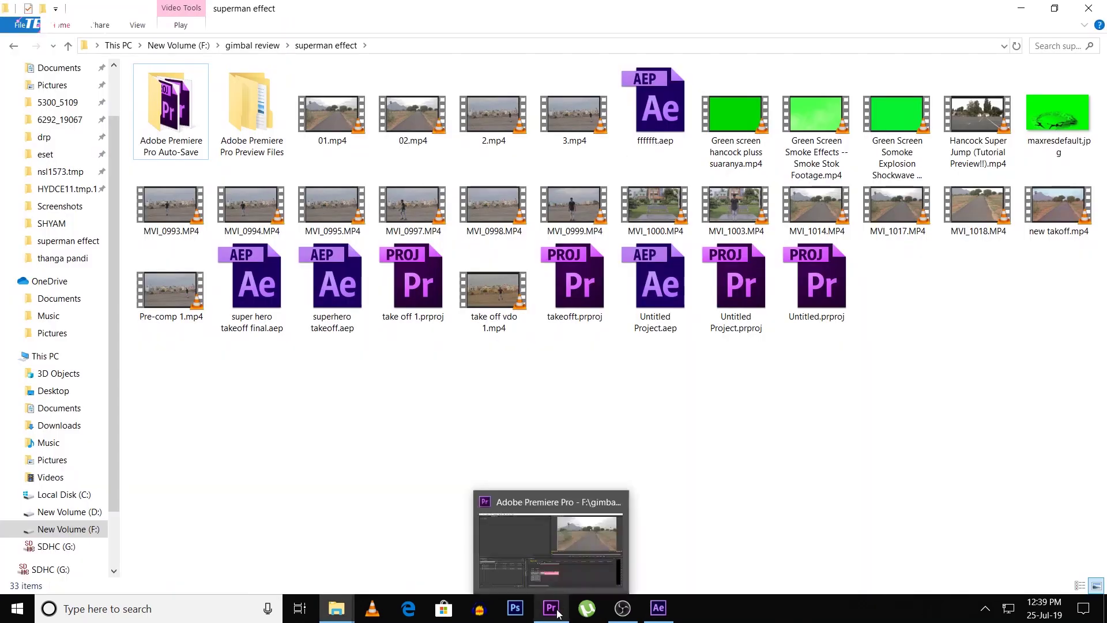
Step: Switch to Premiere Pro and scrub through Sequence 01 from its start
click(551, 608)
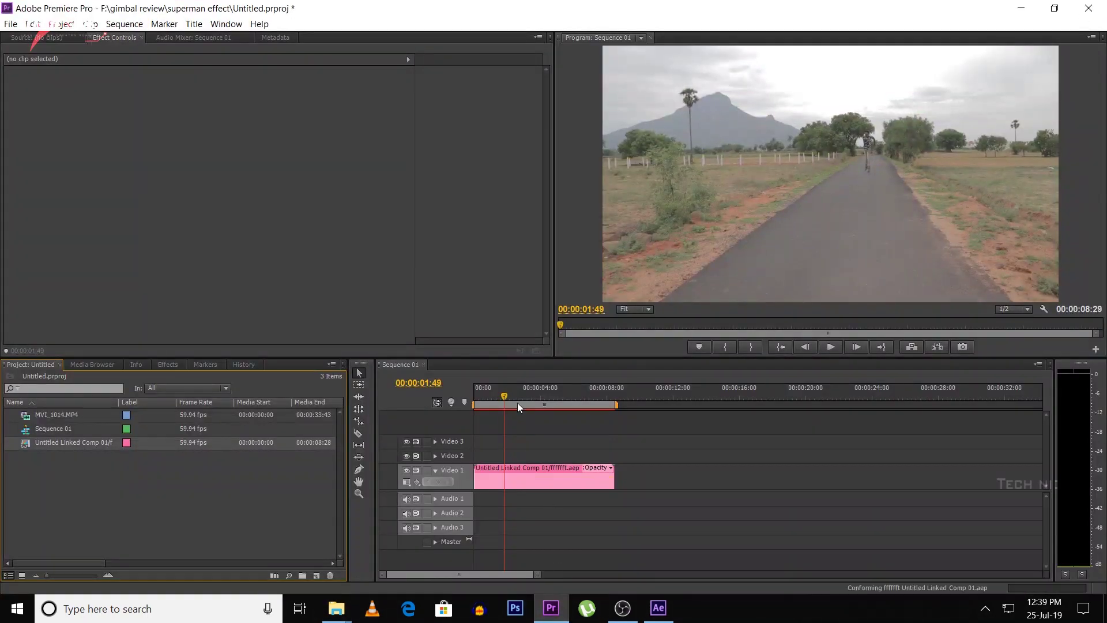
drag(504, 396, 473, 419)
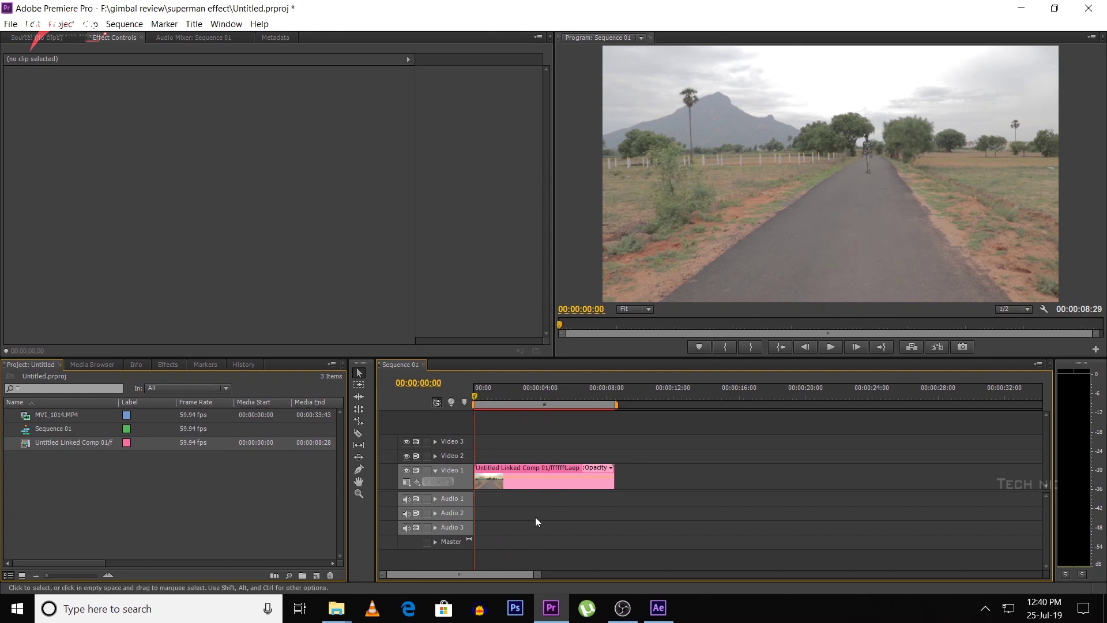
drag(537, 574, 506, 571)
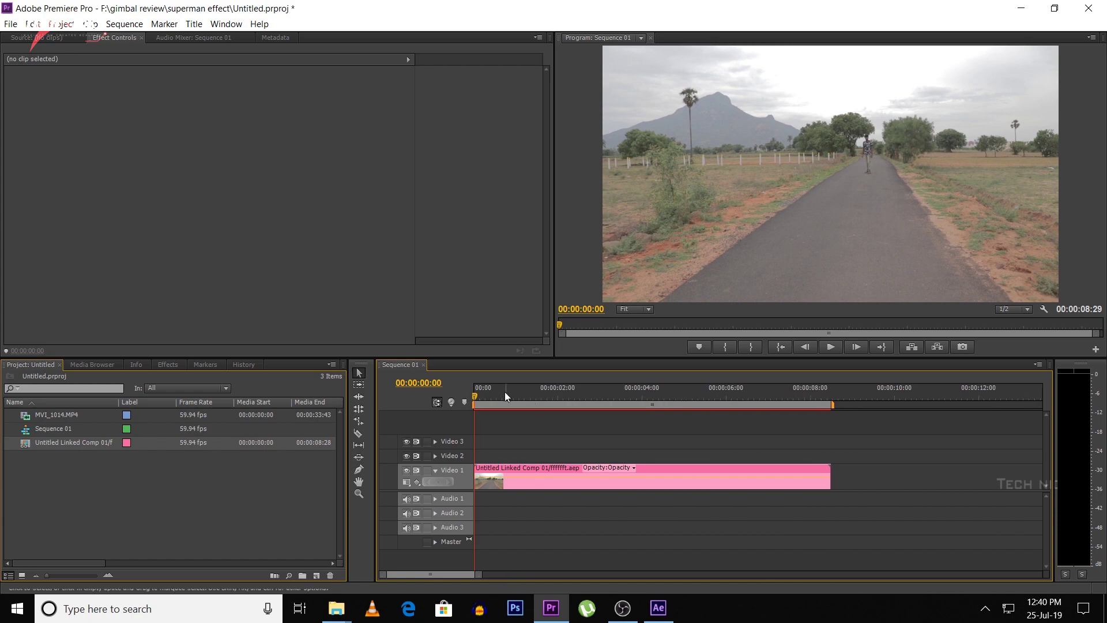
mouse_move(477, 396)
mouse_down()
mouse_move(506, 406)
mouse_move(465, 414)
mouse_up()
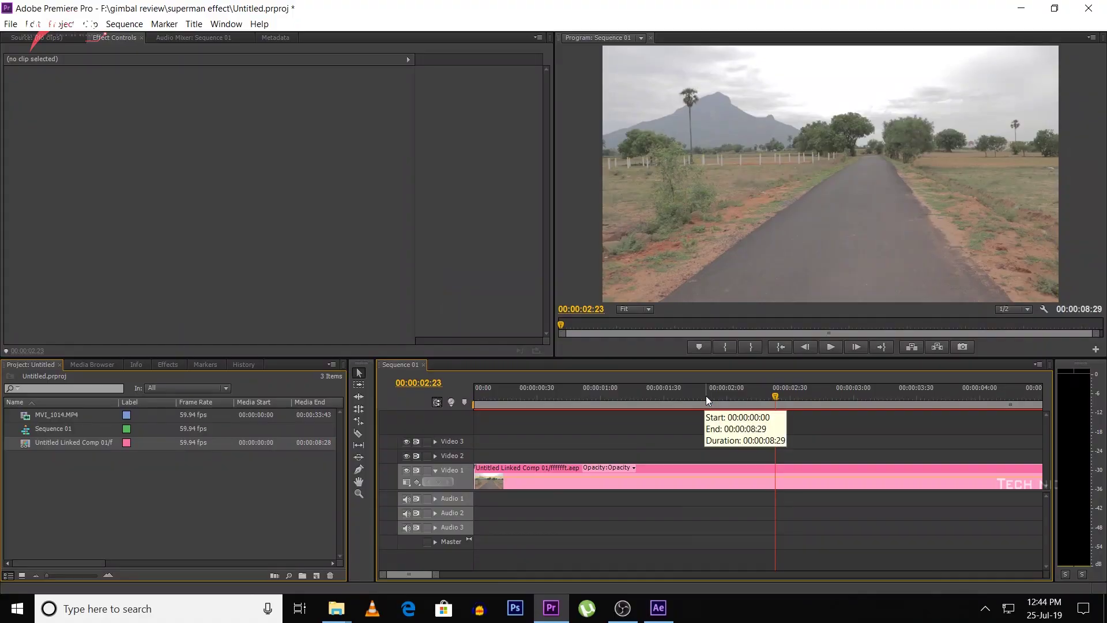
Step: Move the sequence playhead from 00:00:01:37 to 00:00:01:54
click(680, 395)
drag(681, 395, 715, 406)
Step: Cut out the 00:00:01:54–00:00:02:05 stretch of the composition clip with Ripple Delete
click(359, 432)
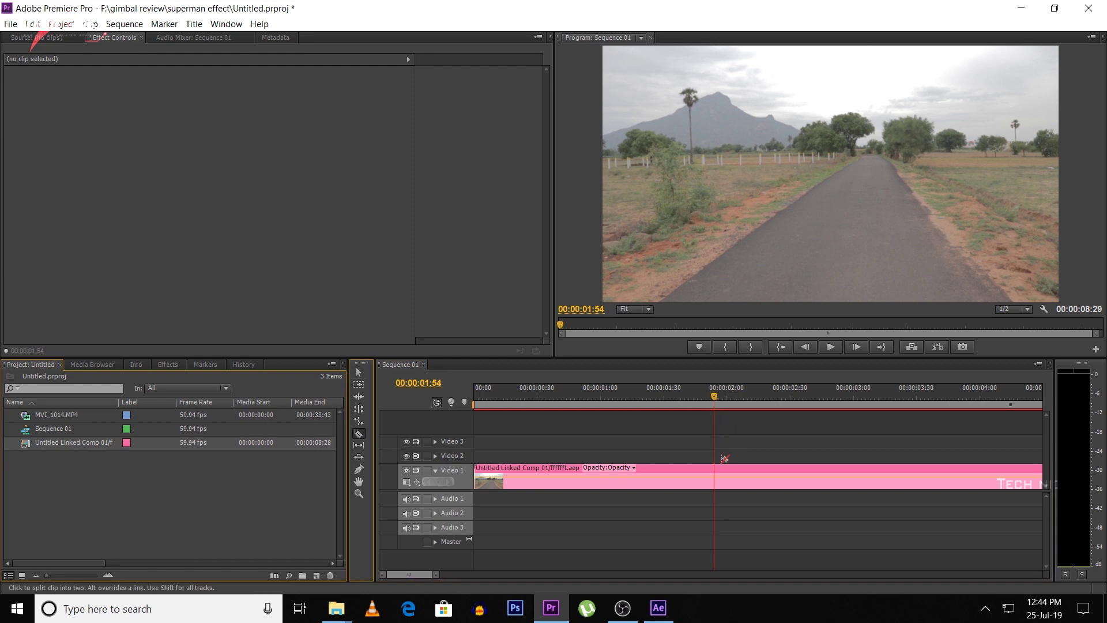
click(715, 468)
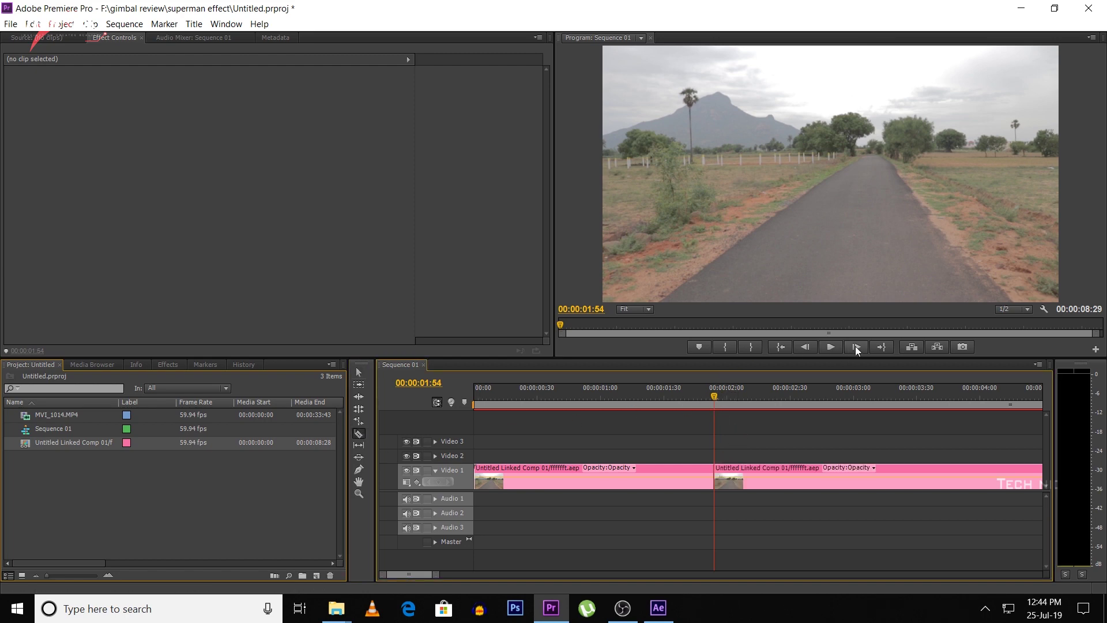
key(Right)
key(Right)
key(Right)
key(Right)
key(Right)
key(Right)
key(Right)
key(Right)
key(Right)
key(Right)
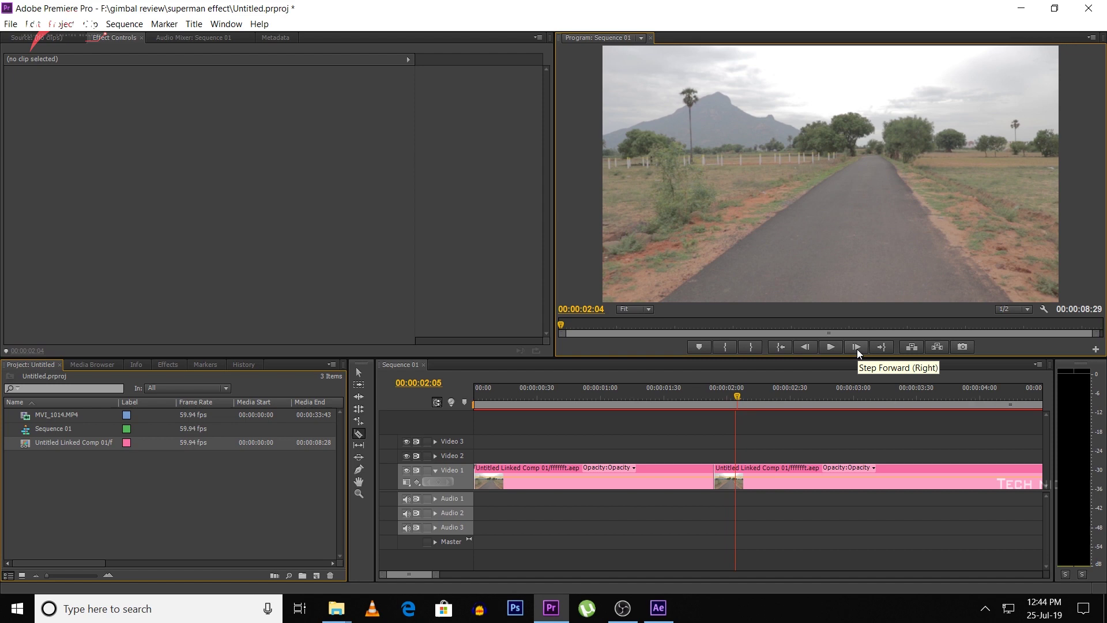
key(Right)
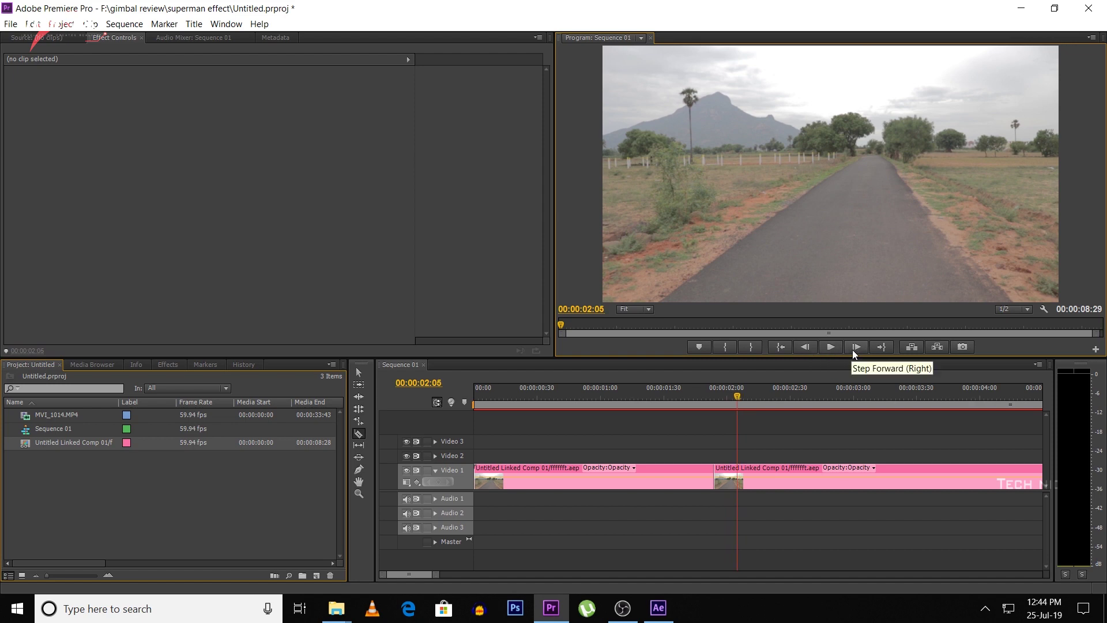
right_click(737, 479)
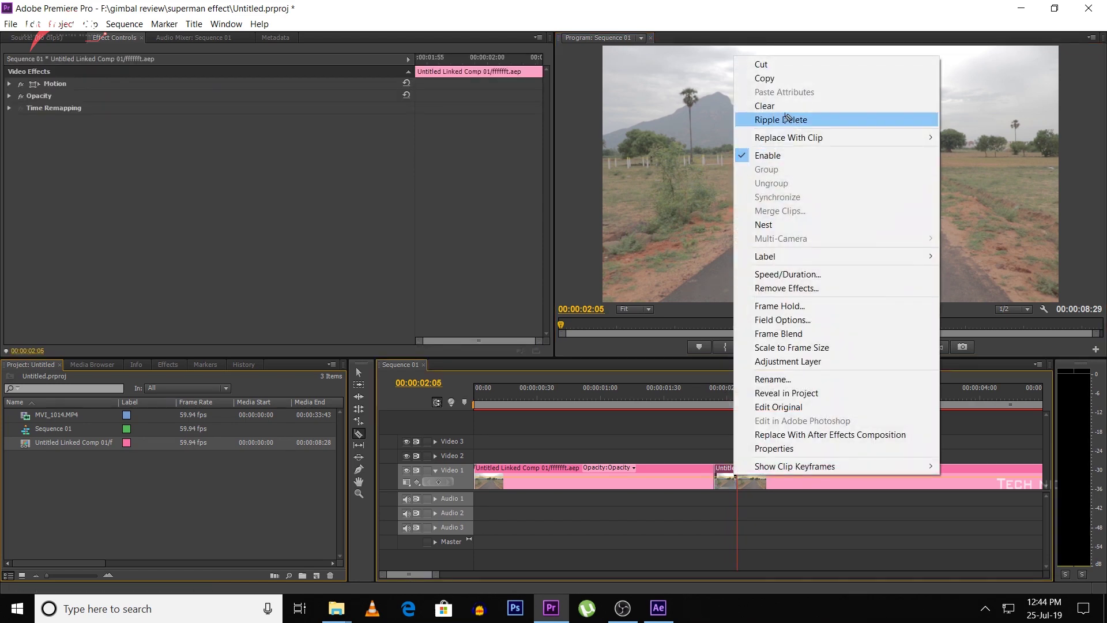
click(788, 114)
Step: Replay the edit repeatedly from 00:00:01:38 to check the cut plays smoothly
drag(717, 381, 681, 406)
key(space)
click(681, 405)
key(space)
click(680, 406)
key(space)
click(681, 406)
key(space)
click(680, 406)
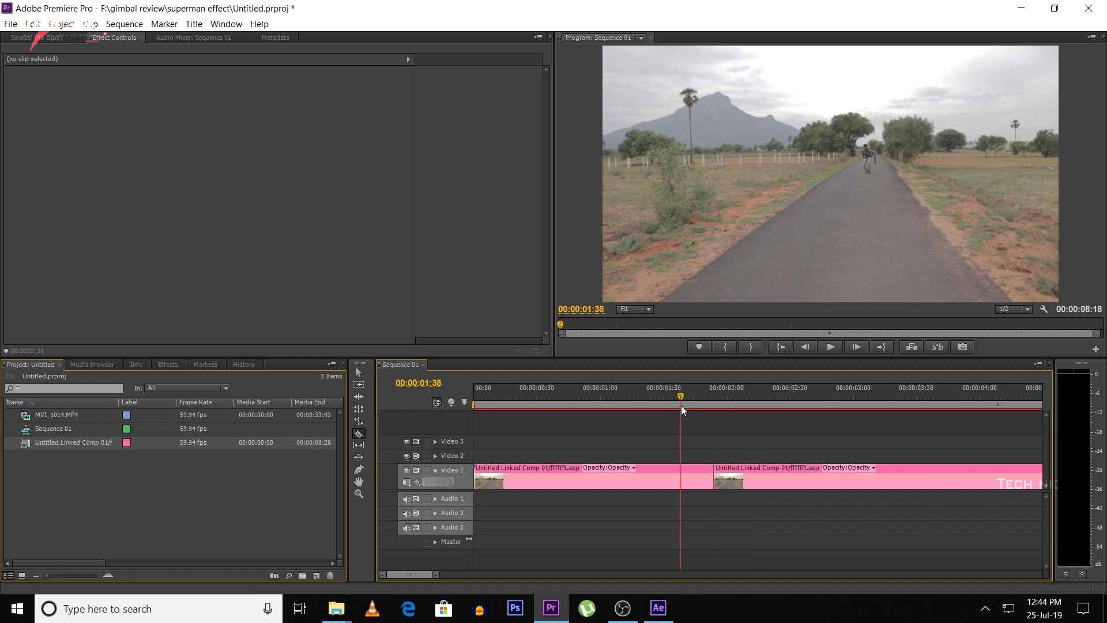
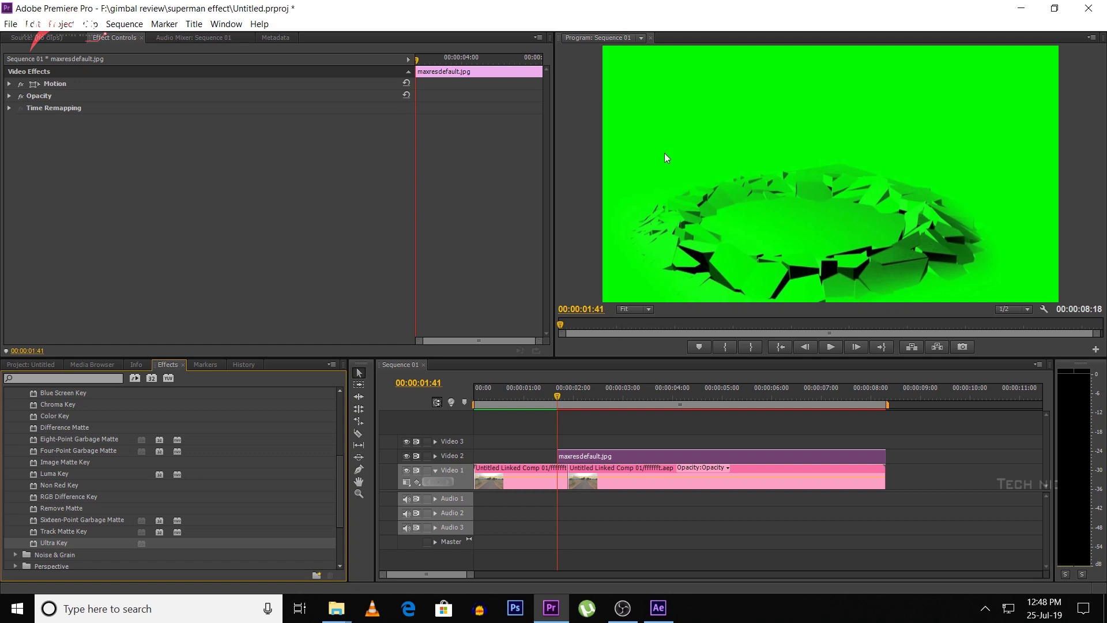
Step: Key out the green of maxresdefault.jpg with Ultra Key and scale the crack overlay down to 9.0
drag(79, 541, 628, 452)
drag(226, 156, 729, 109)
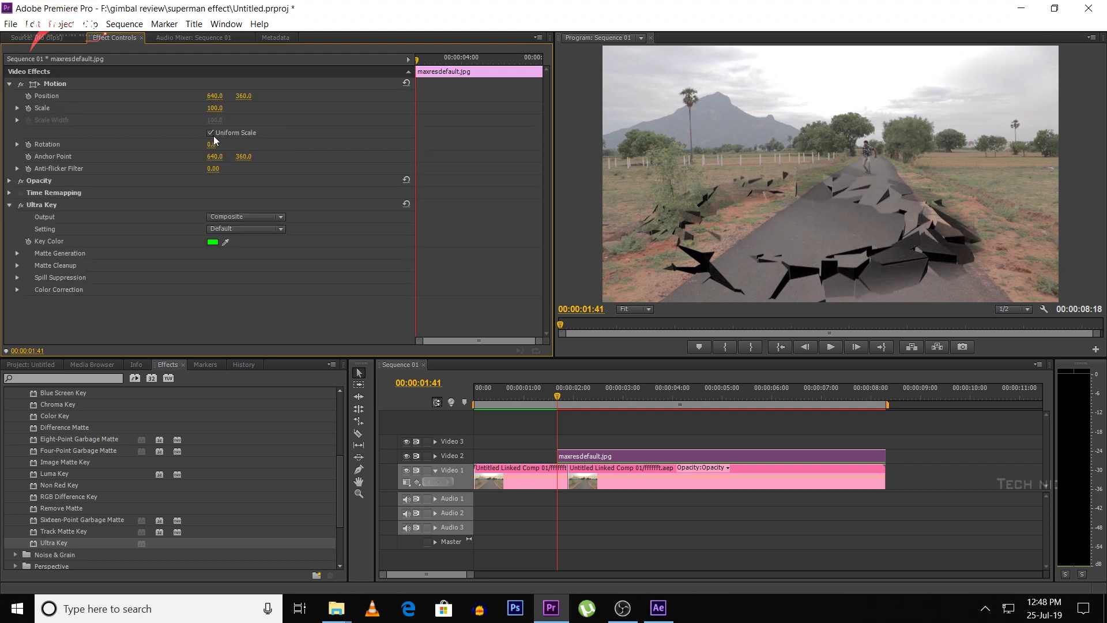
mouse_move(214, 108)
mouse_down()
mouse_move(173, 109)
mouse_move(274, 96)
mouse_move(206, 108)
mouse_move(224, 101)
mouse_up()
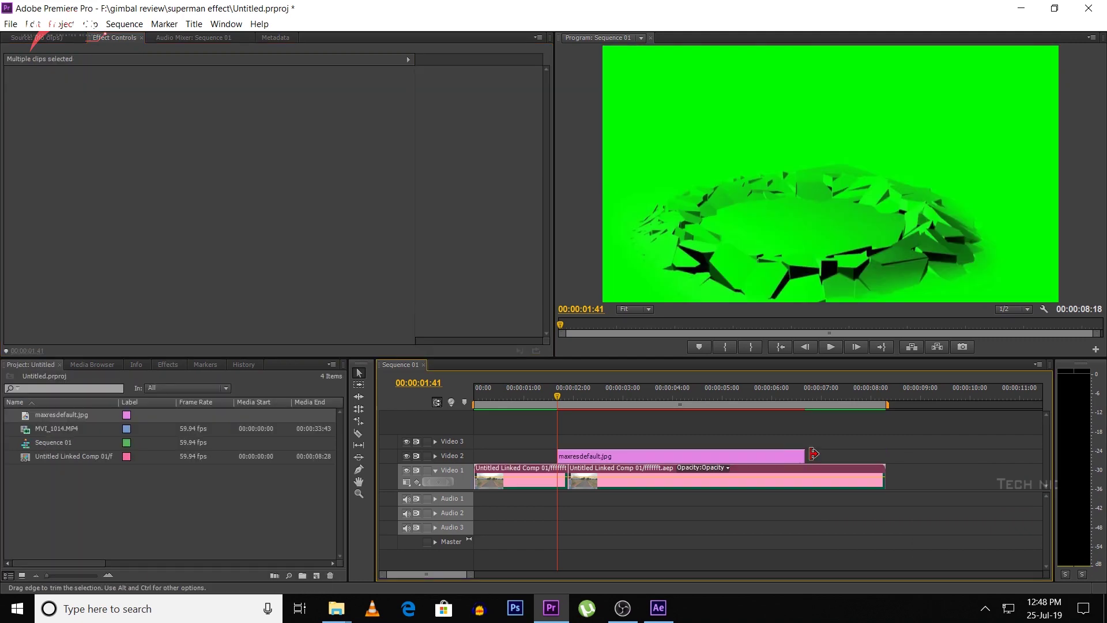
Step: Extend the crack image to the footage end and set Position 752/345, Scale 7
drag(812, 454, 886, 454)
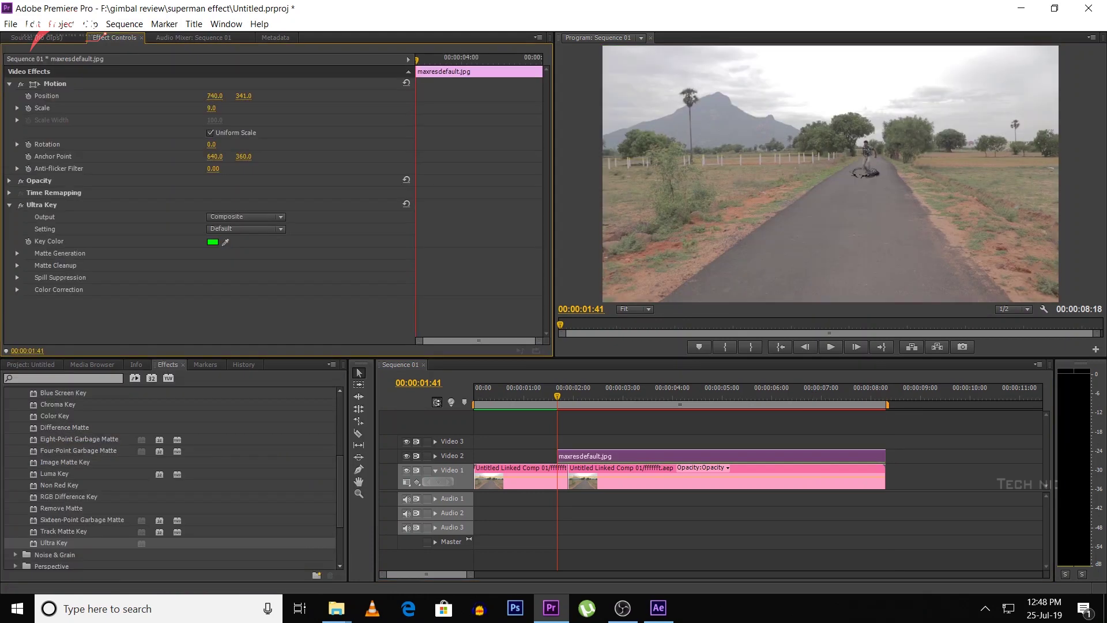
click(214, 96)
click(212, 108)
drag(212, 97, 219, 96)
drag(212, 108, 214, 97)
drag(243, 97, 245, 97)
Step: Blend the cracks with Overlay mode at 41% opacity and preview a later moment
click(9, 181)
click(223, 204)
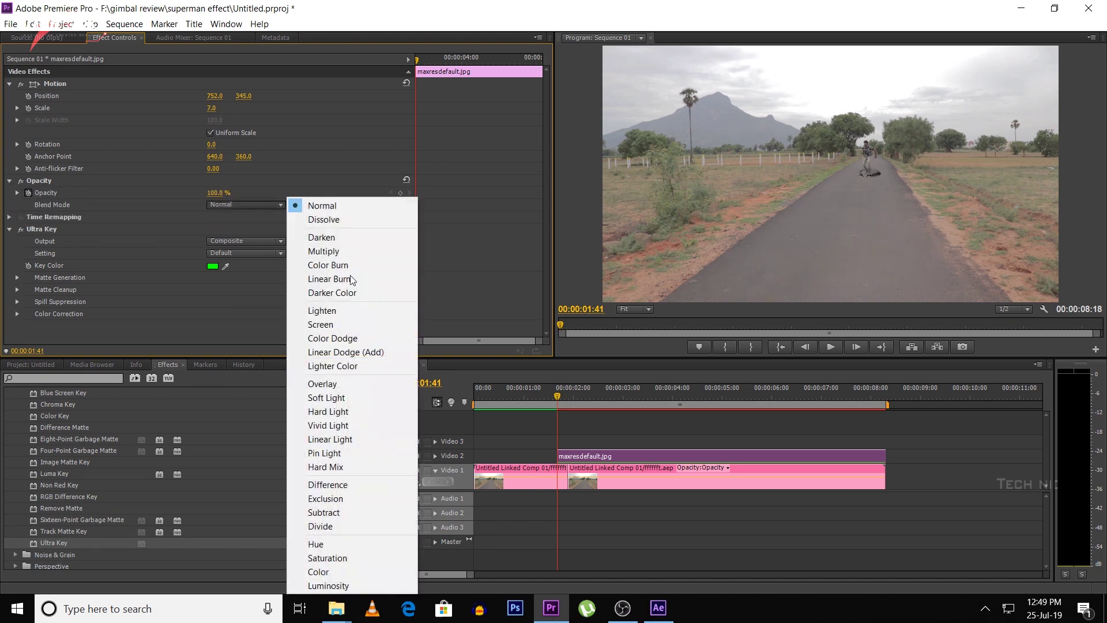
click(344, 381)
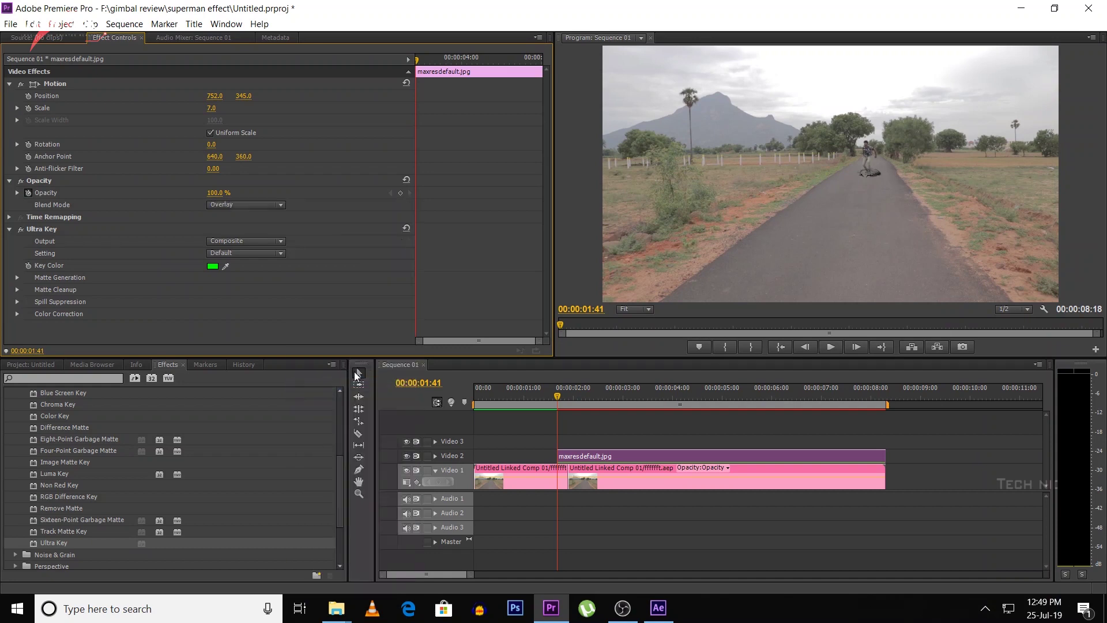
drag(214, 193, 205, 193)
drag(588, 404, 727, 417)
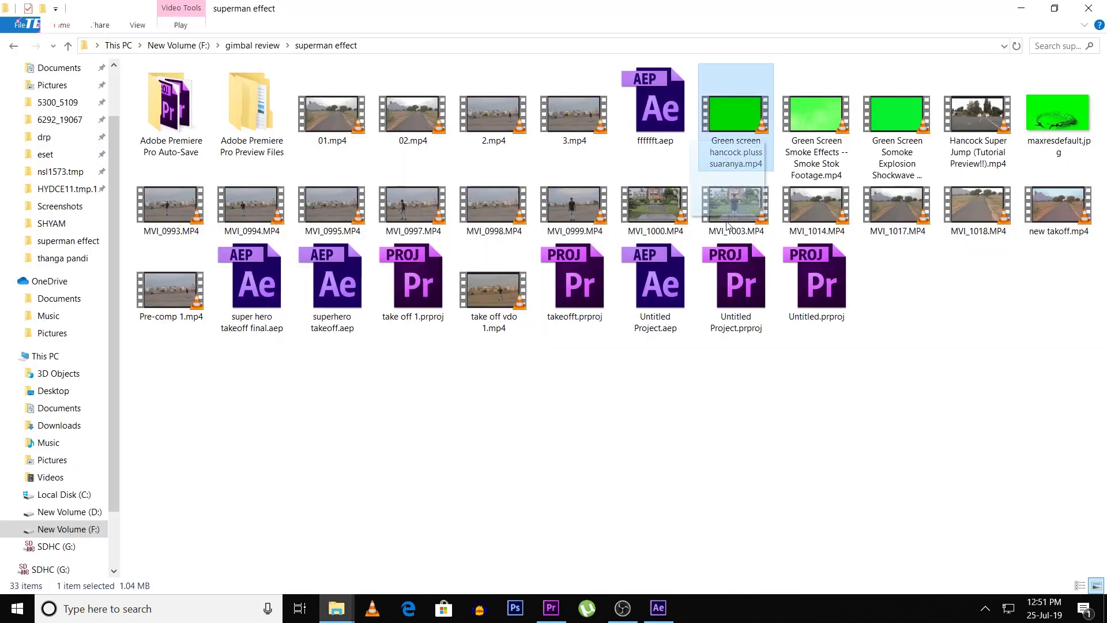
Step: Import the downloaded 'Green screen hancock pluss suaranya.mp4' and place it on Video 3
drag(729, 115, 78, 498)
drag(58, 414, 664, 442)
Step: Apply Ultra Key to the smoke shockwave clip on Video 3 and sample its green Key Color
drag(663, 396, 731, 399)
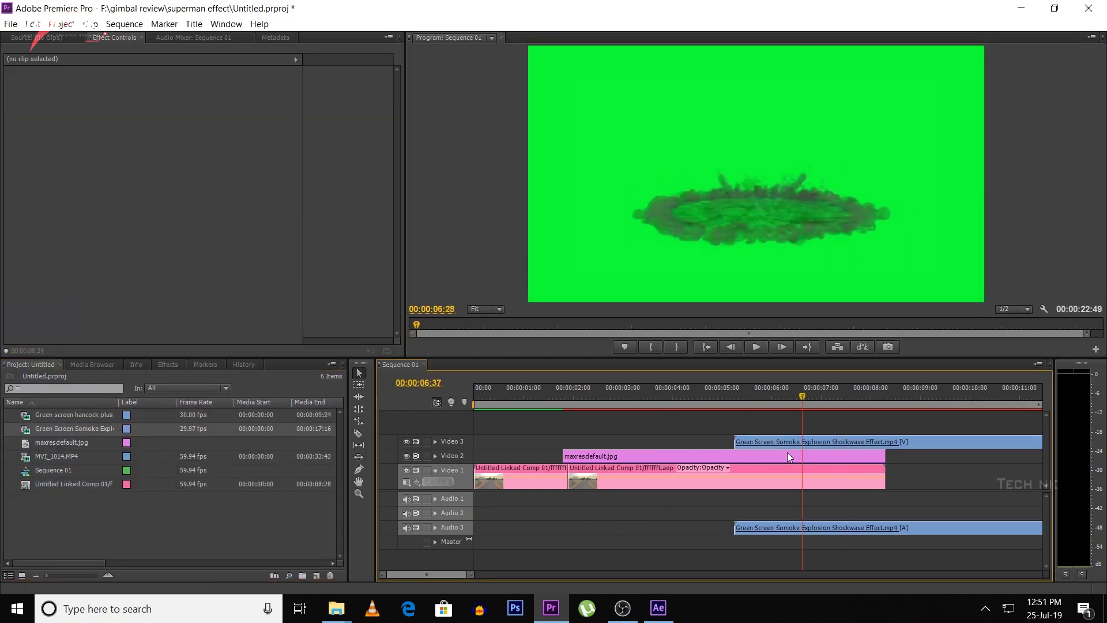
mouse_move(787, 452)
mouse_down()
mouse_move(750, 458)
mouse_move(788, 458)
mouse_up()
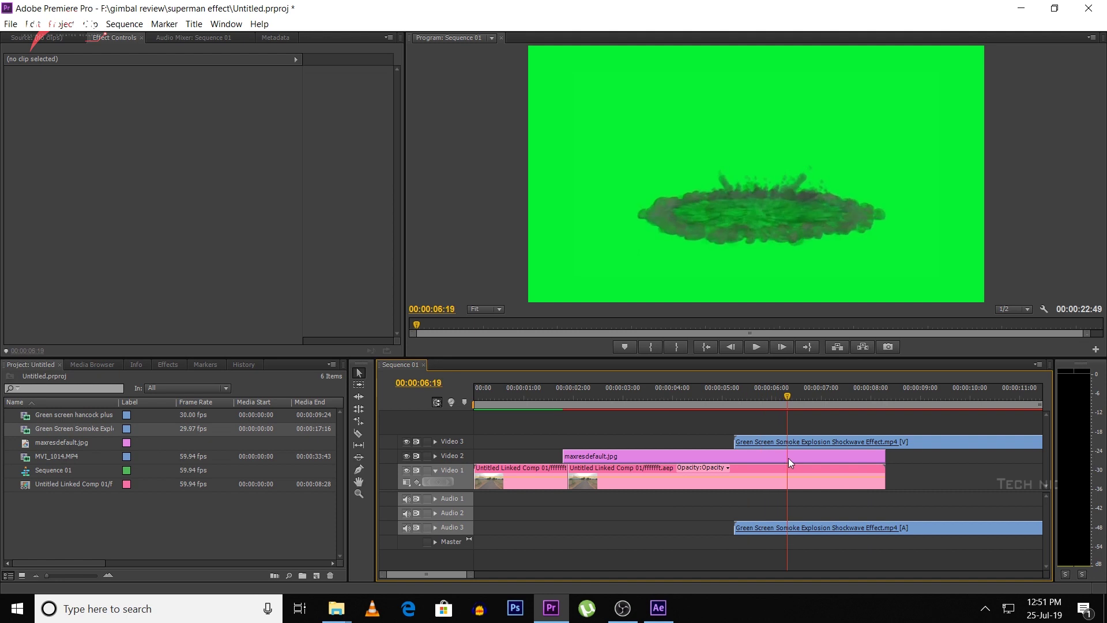
click(804, 439)
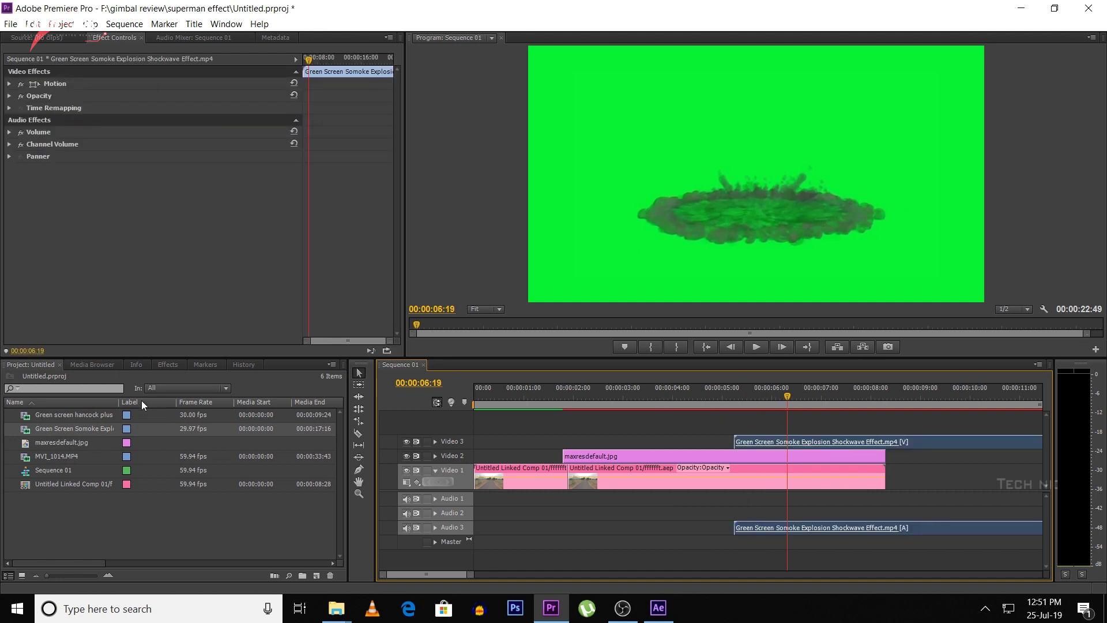
click(168, 365)
drag(69, 544, 797, 444)
click(169, 157)
click(822, 101)
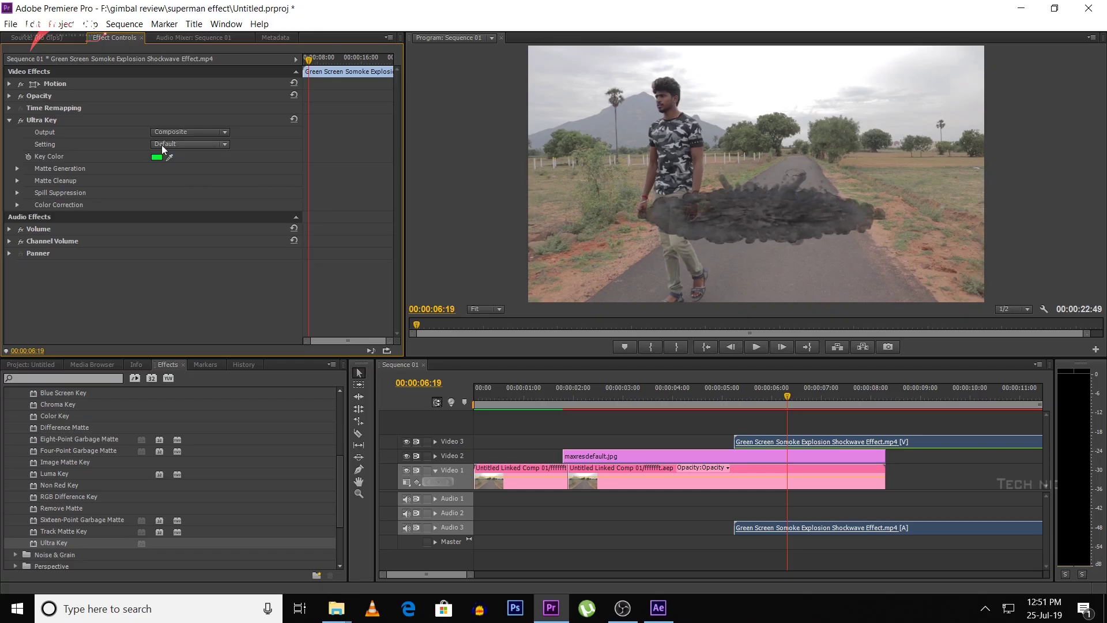
Step: Set the smoke's Ultra Key output to Alpha Channel and its blend mode to Screen
click(250, 125)
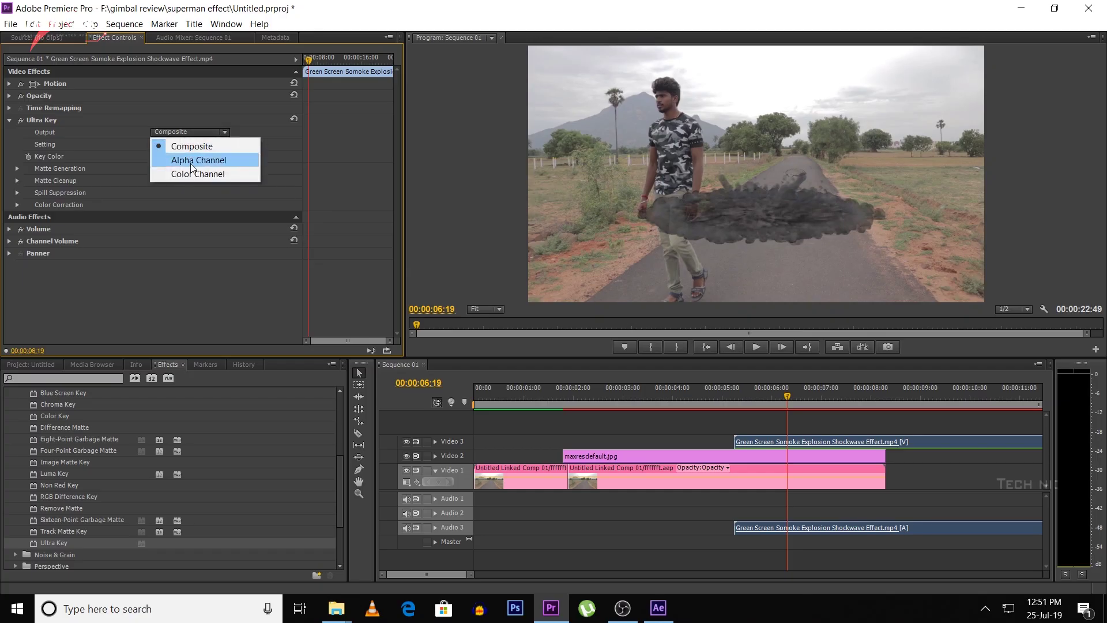
click(193, 161)
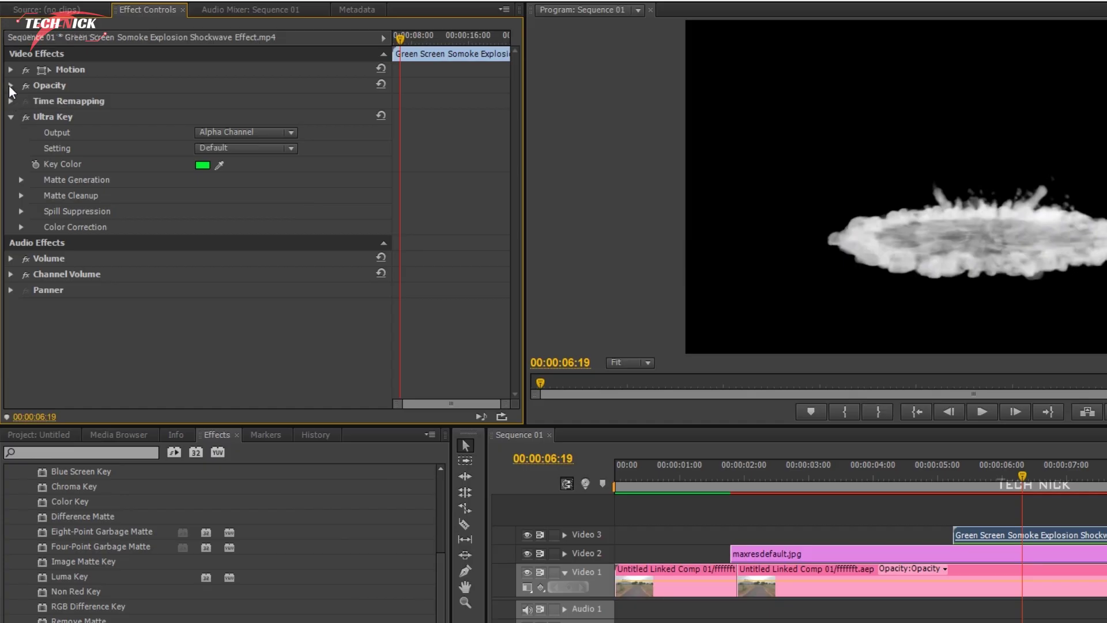
click(9, 96)
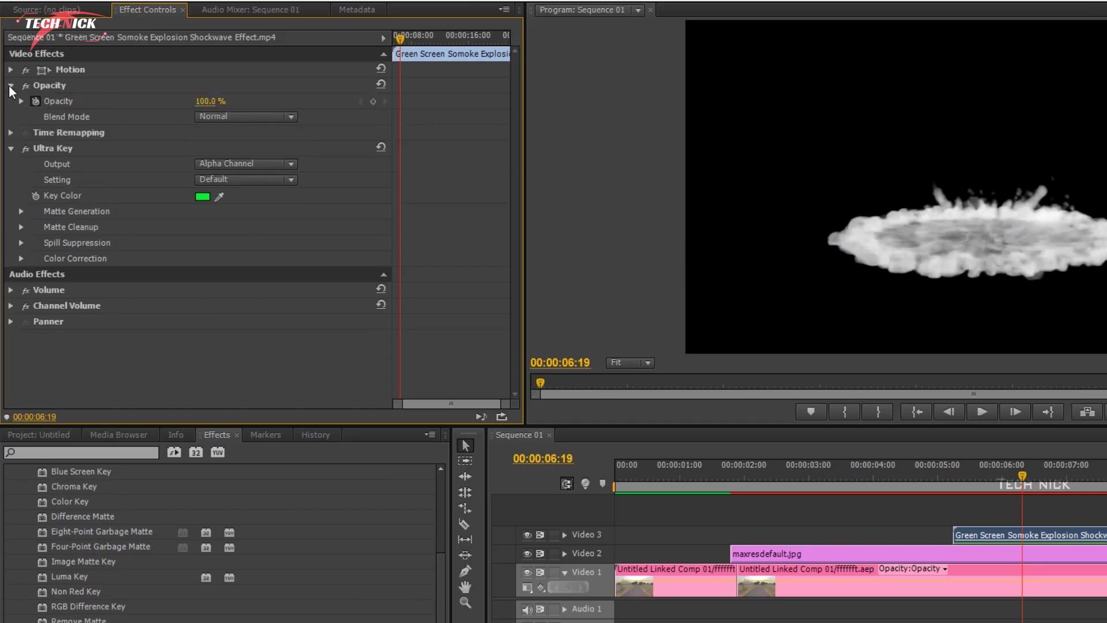
click(250, 116)
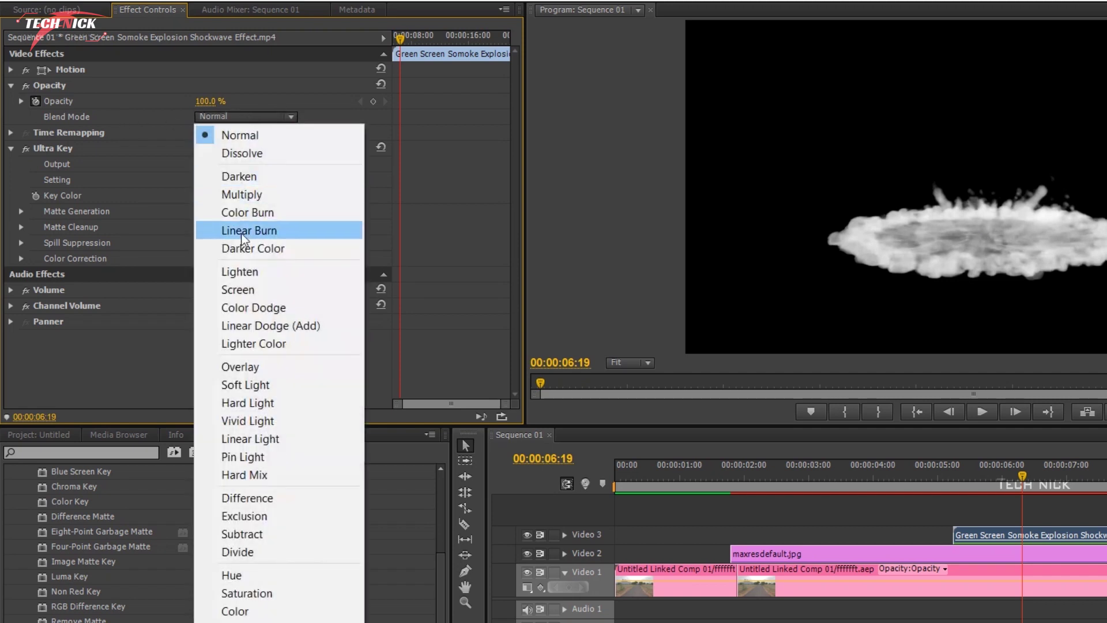
click(265, 288)
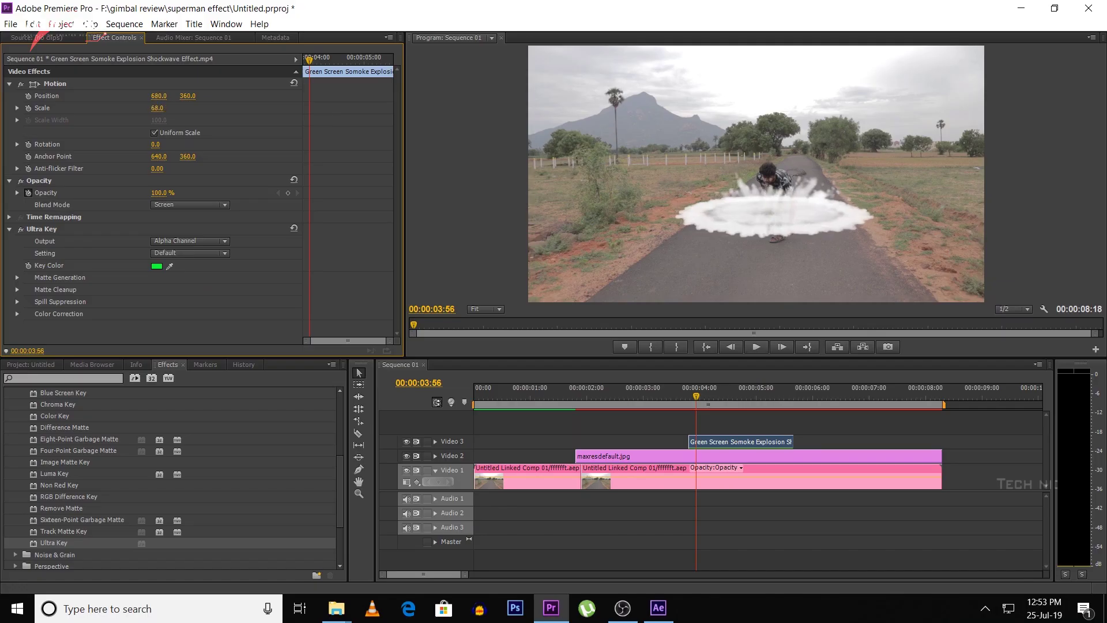
Step: Place the shockwave at 692/500 under the man's feet, Scale 34, Opacity 27%
drag(187, 97, 274, 97)
drag(164, 96, 170, 98)
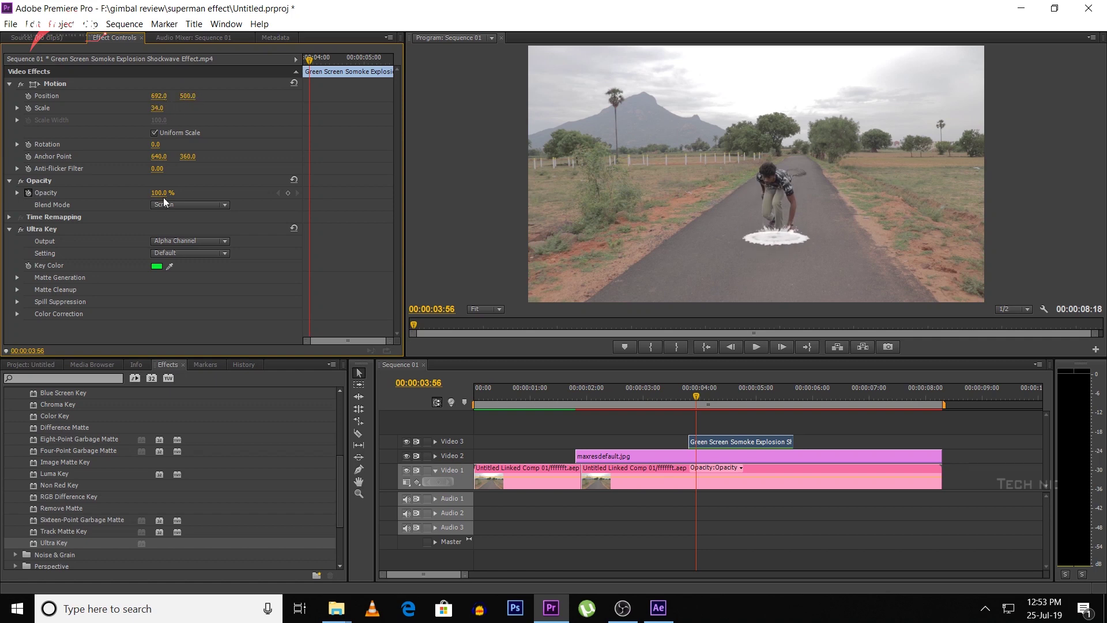
drag(159, 194, 115, 193)
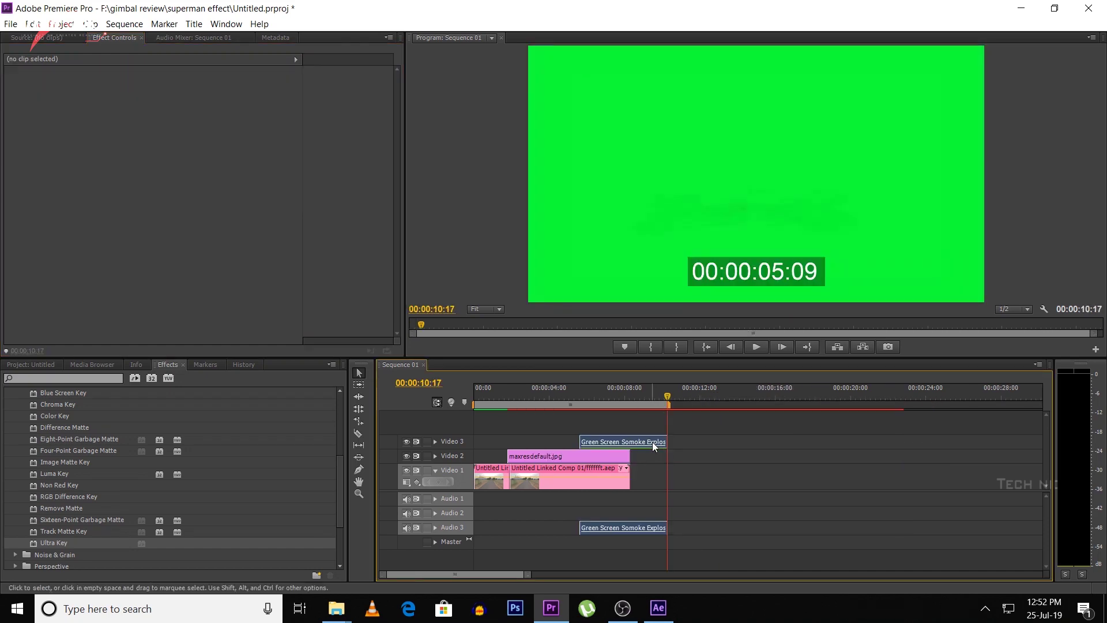
Step: Unlink the smoke clip's audio from its video and delete the audio
right_click(652, 442)
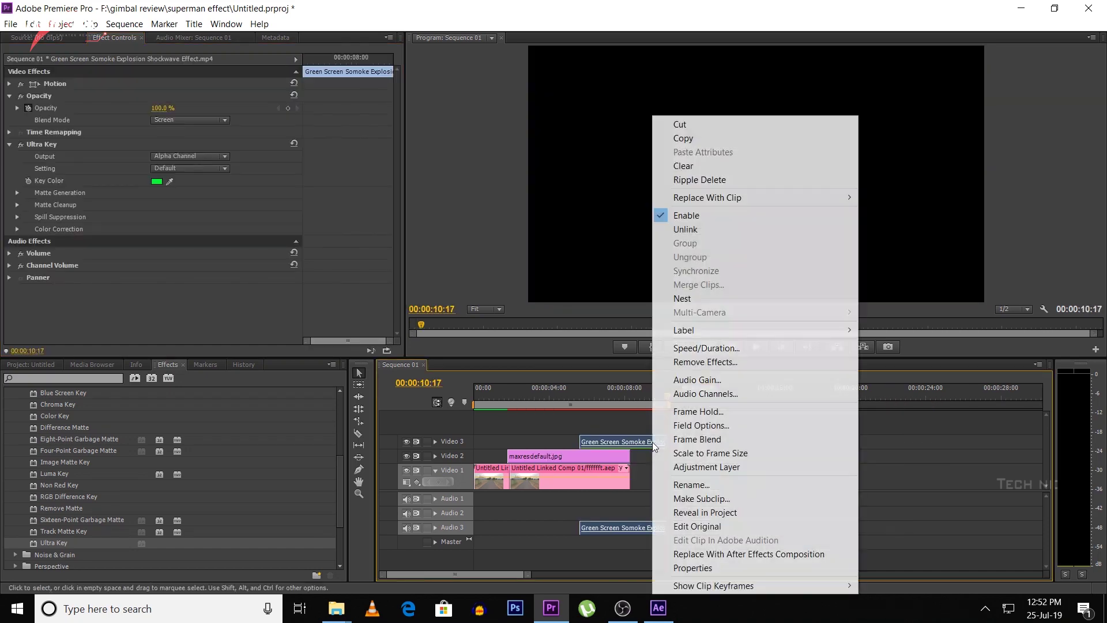
click(686, 228)
click(635, 527)
click(635, 519)
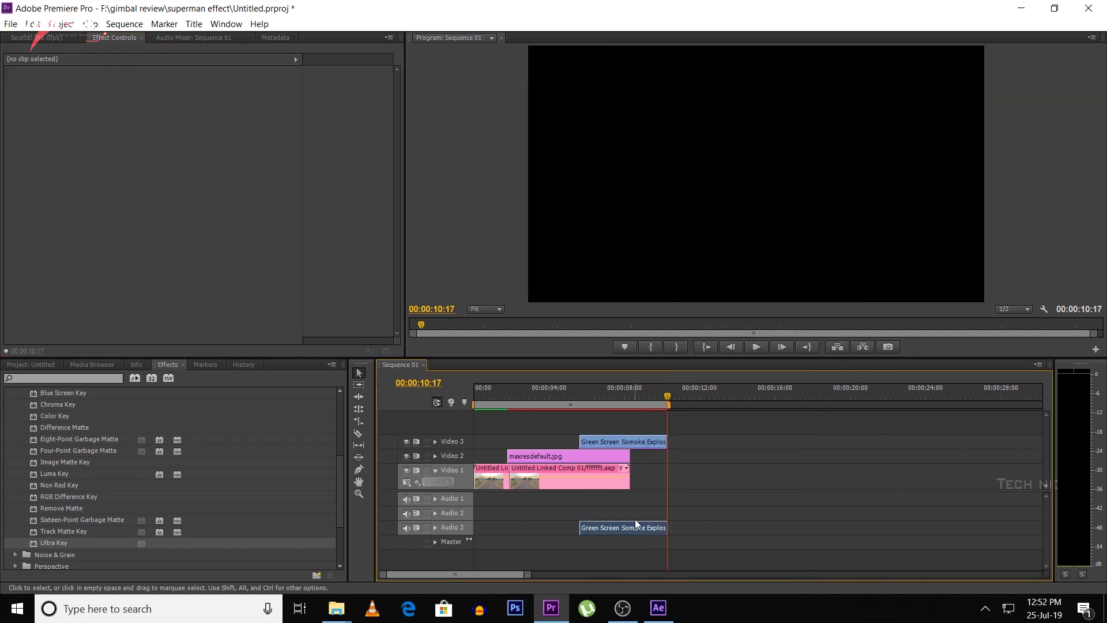
click(635, 522)
key(Delete)
drag(568, 398, 629, 408)
Step: Set the smoke shockwave clip's speed to 250% and preview before the takeoff
click(614, 440)
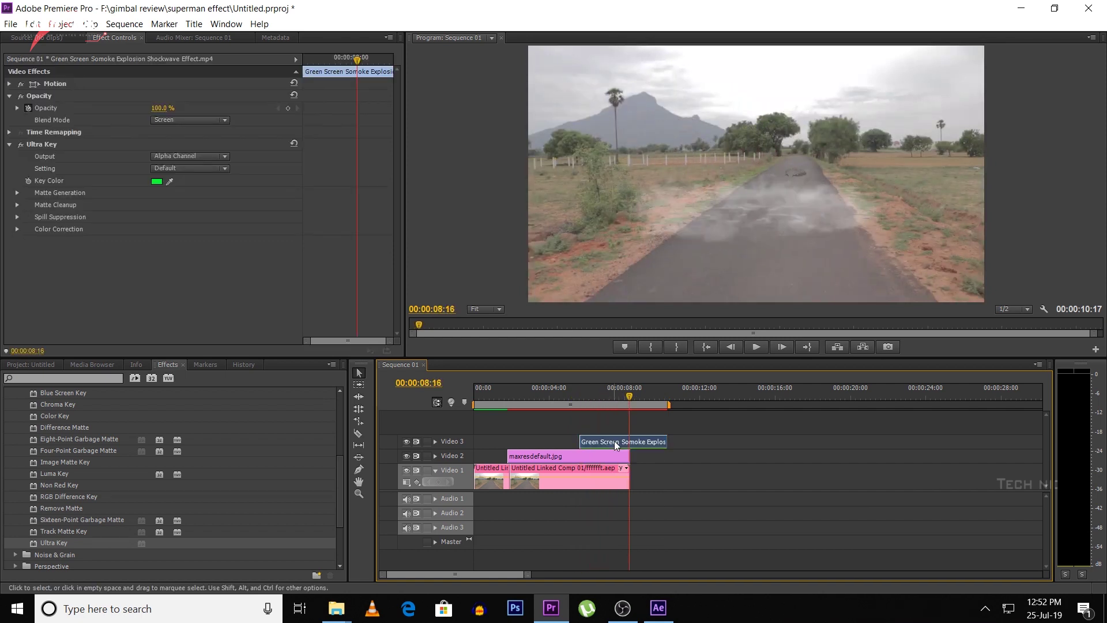
right_click(614, 441)
click(661, 239)
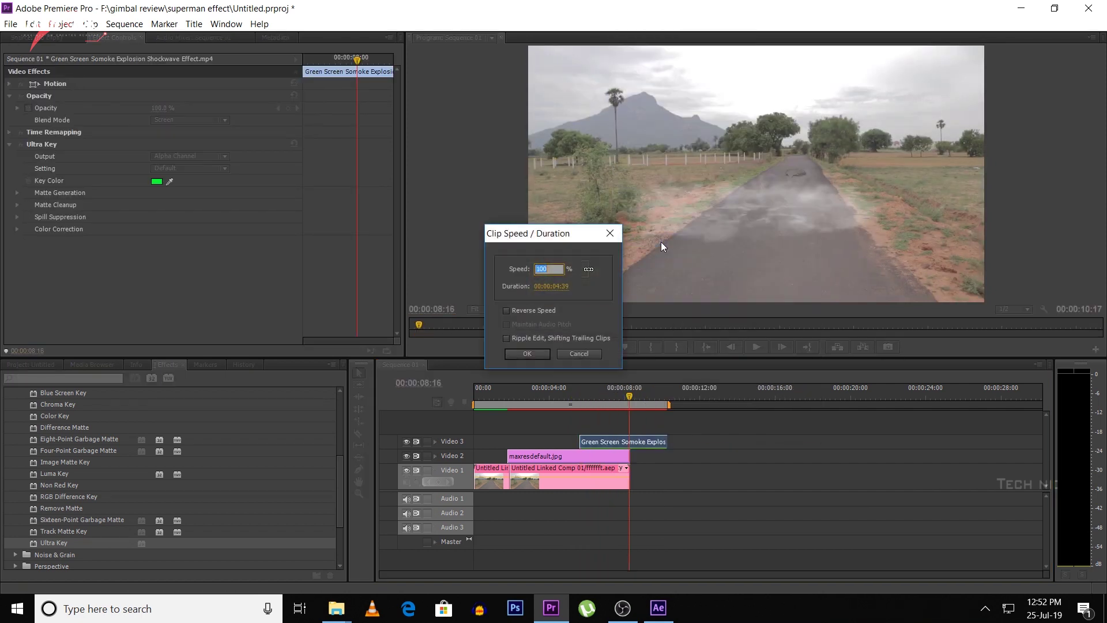
text(250)
key(Return)
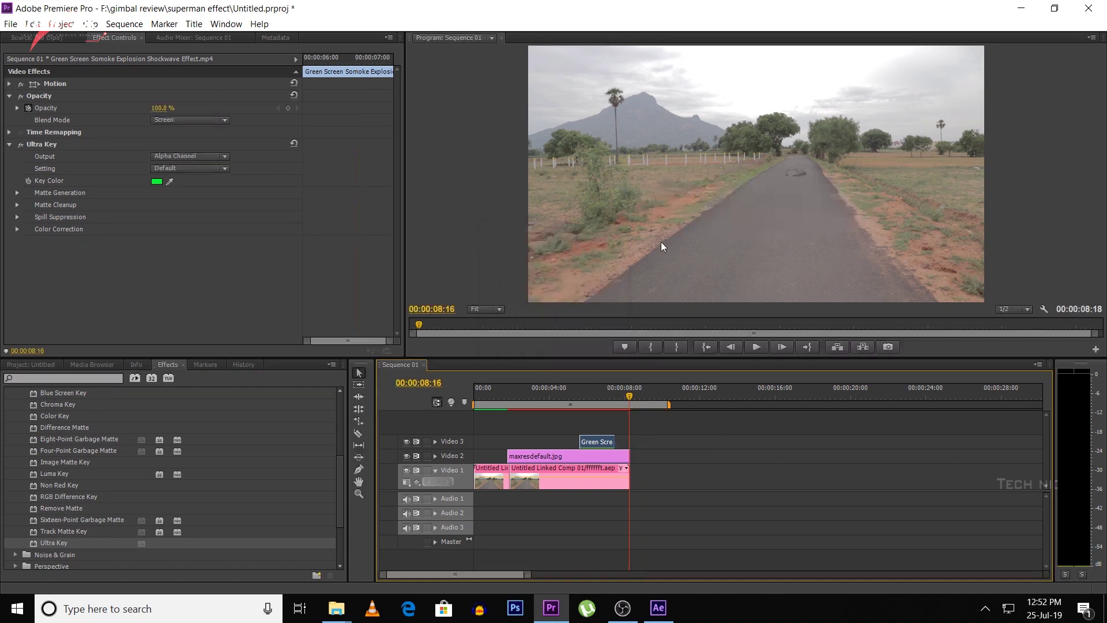
mouse_move(586, 396)
mouse_down()
mouse_move(606, 396)
mouse_move(591, 397)
mouse_up()
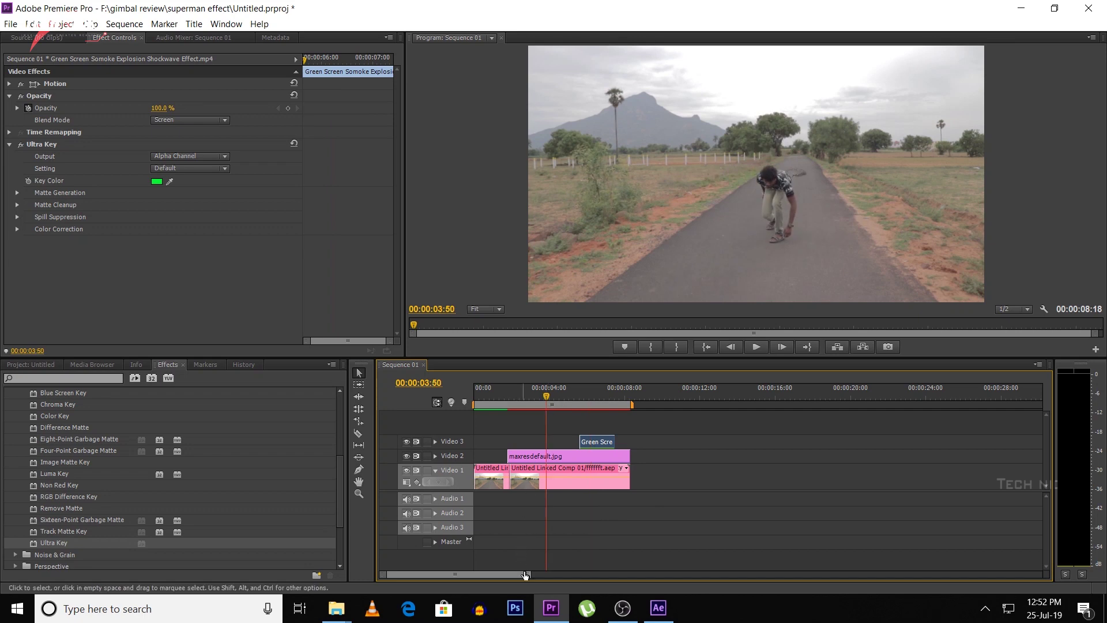
key(=)
key(=)
Step: Reconfirm the smoke clip's Speed/Duration setting
right_click(744, 444)
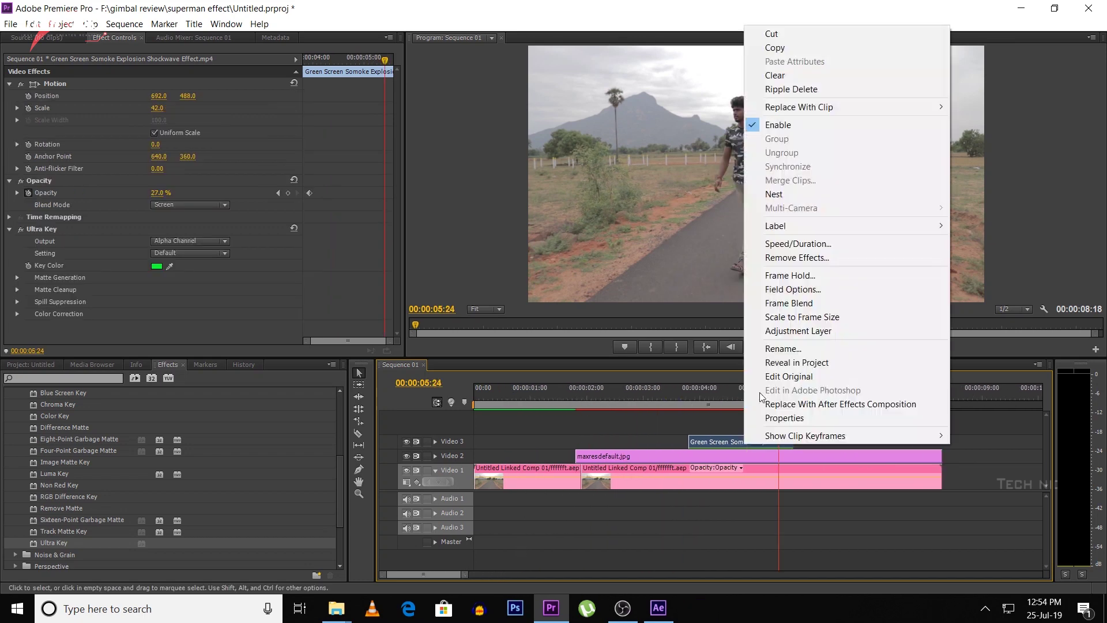
click(797, 243)
key(Return)
click(677, 395)
Step: Replay the smoke shockwave burst over the walking shot several times
key(space)
click(672, 395)
click(672, 394)
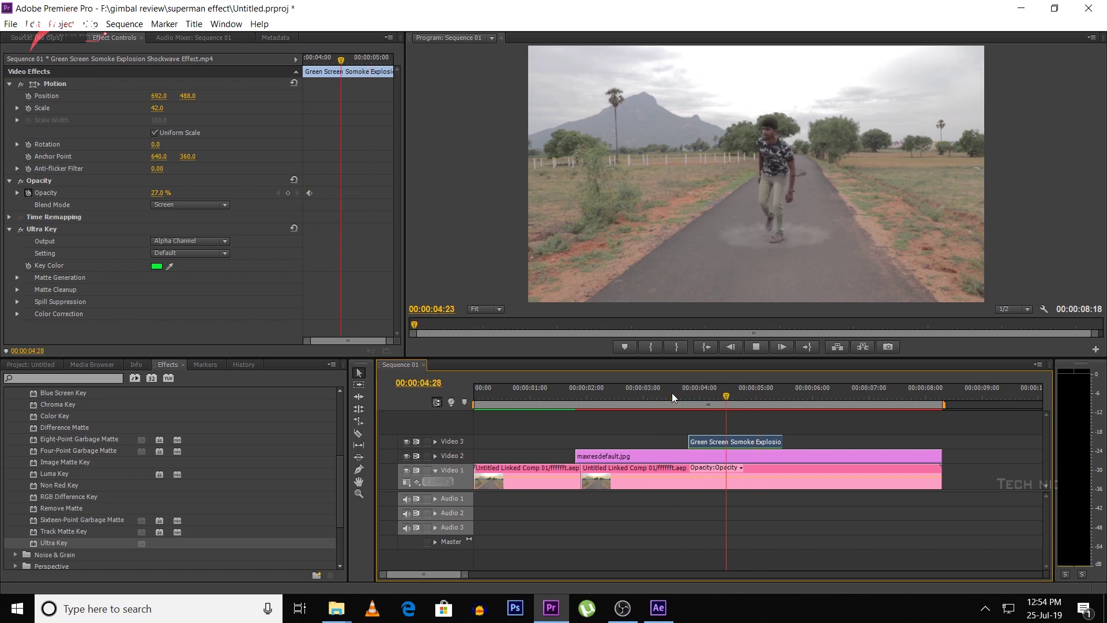
click(672, 394)
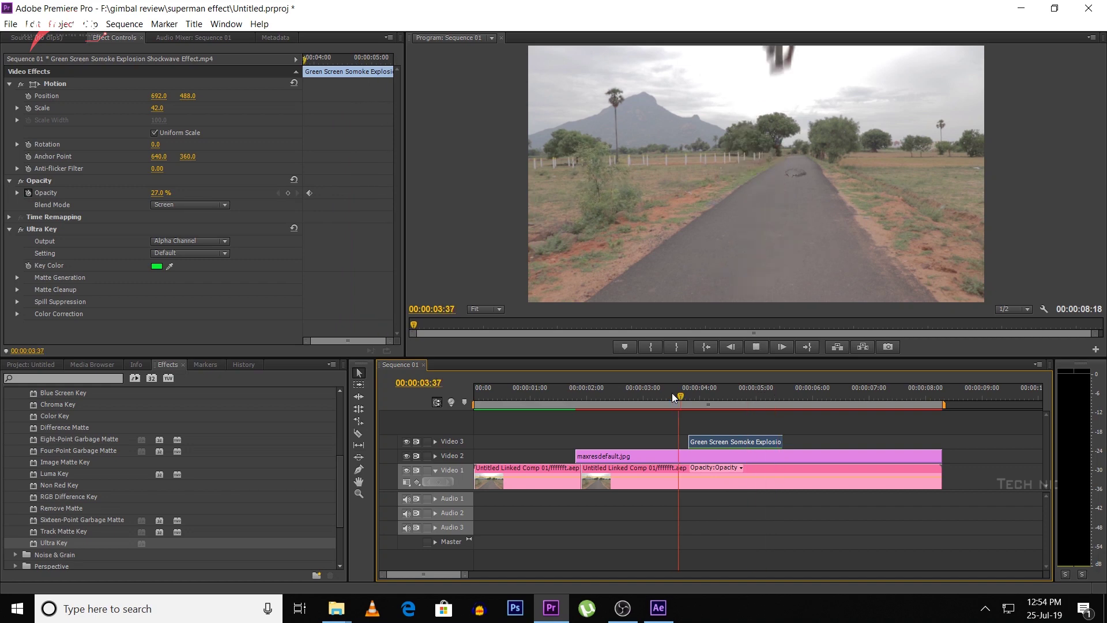
click(672, 394)
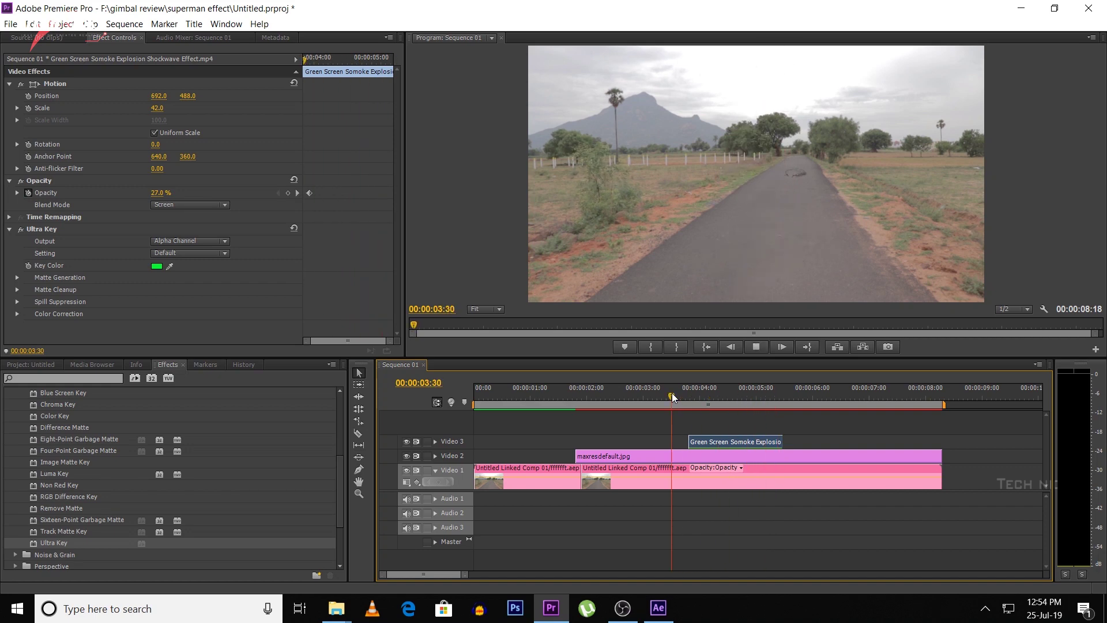
click(672, 394)
Step: Play the shot from 03:30, then add Hancock Super Jump (Tutorial Preview!).mp4 after the composite
key(space)
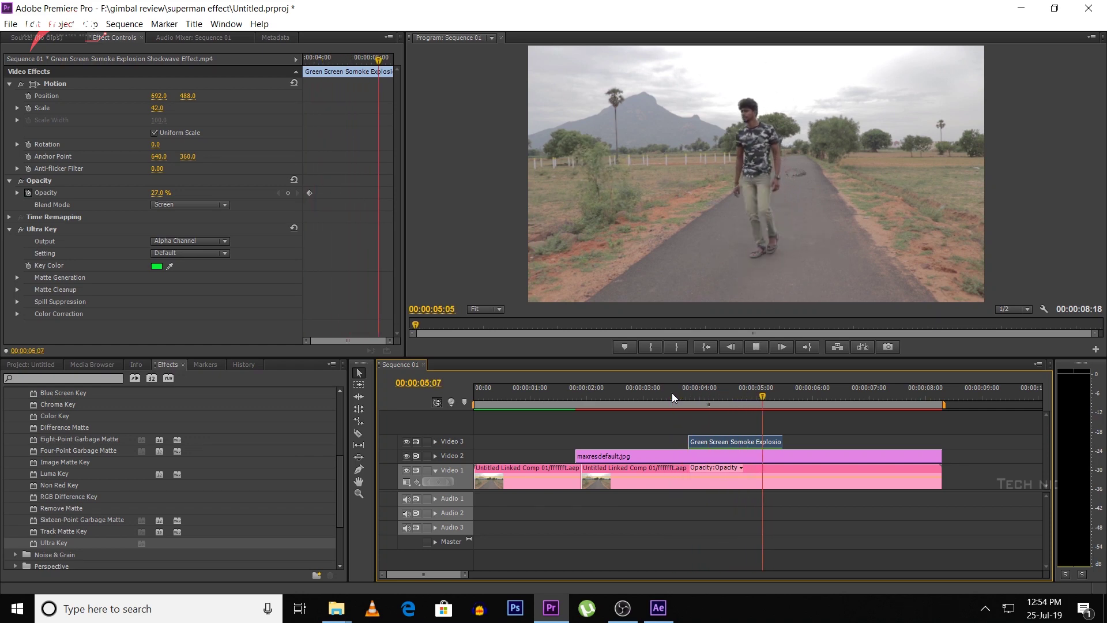
click(573, 391)
click(469, 404)
drag(465, 574, 505, 580)
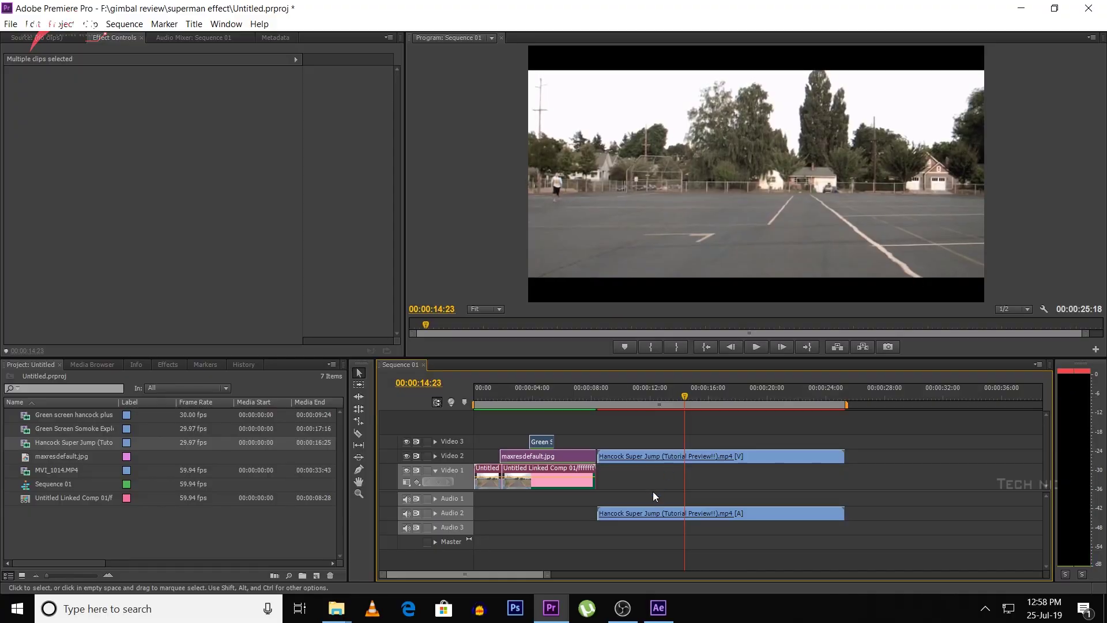
Step: Unlink the Hancock clip, move its video later, and trim its audio to the jump sound
right_click(637, 456)
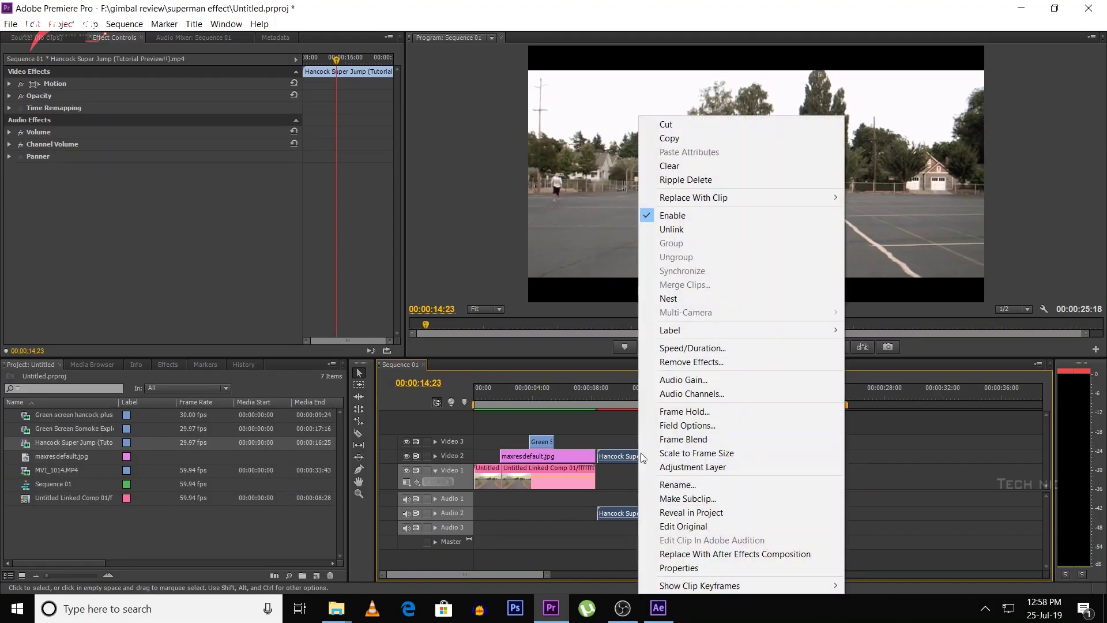
click(697, 229)
drag(695, 455, 859, 457)
mouse_move(684, 397)
mouse_down()
mouse_move(674, 397)
mouse_move(684, 398)
mouse_up()
click(435, 513)
drag(600, 518, 688, 521)
drag(843, 519, 728, 519)
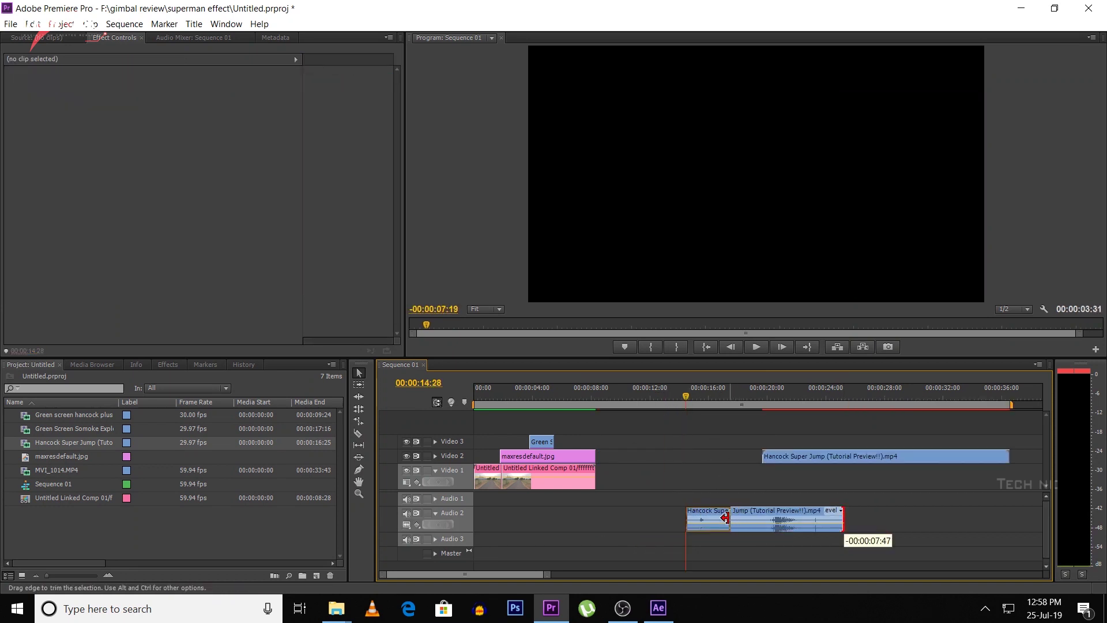
Step: Move the Hancock jump sound under the takeoff, lining it up with the smoke clip
drag(547, 575, 500, 574)
drag(792, 521, 529, 521)
drag(501, 574, 435, 574)
click(695, 397)
drag(940, 514, 658, 515)
drag(756, 511, 713, 509)
click(724, 509)
click(711, 509)
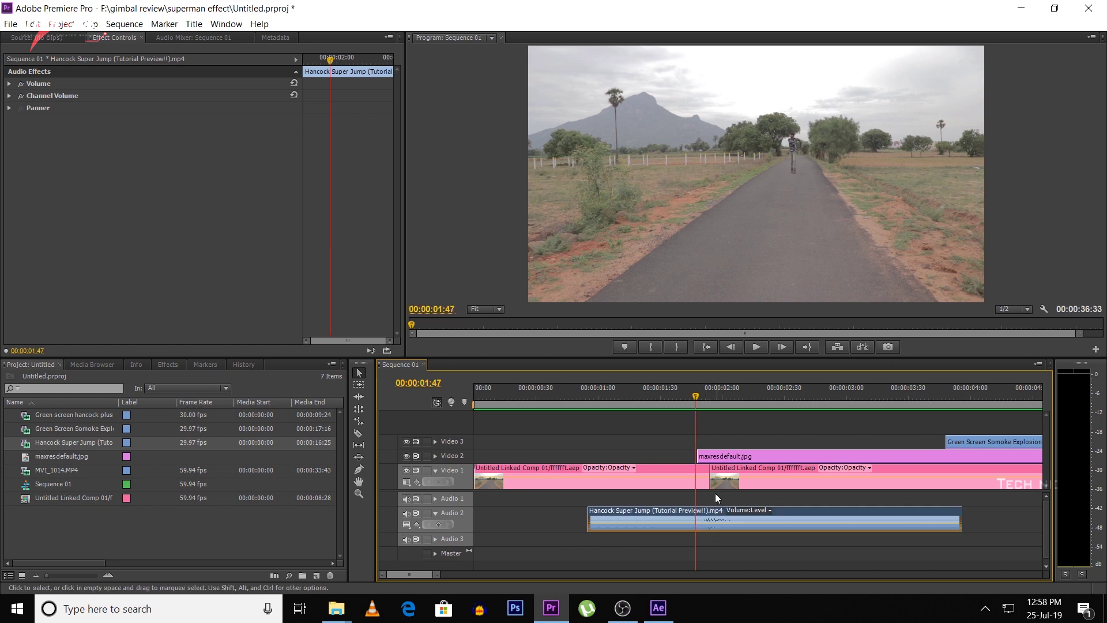
mouse_move(693, 392)
mouse_down()
mouse_move(708, 395)
mouse_move(696, 397)
mouse_up()
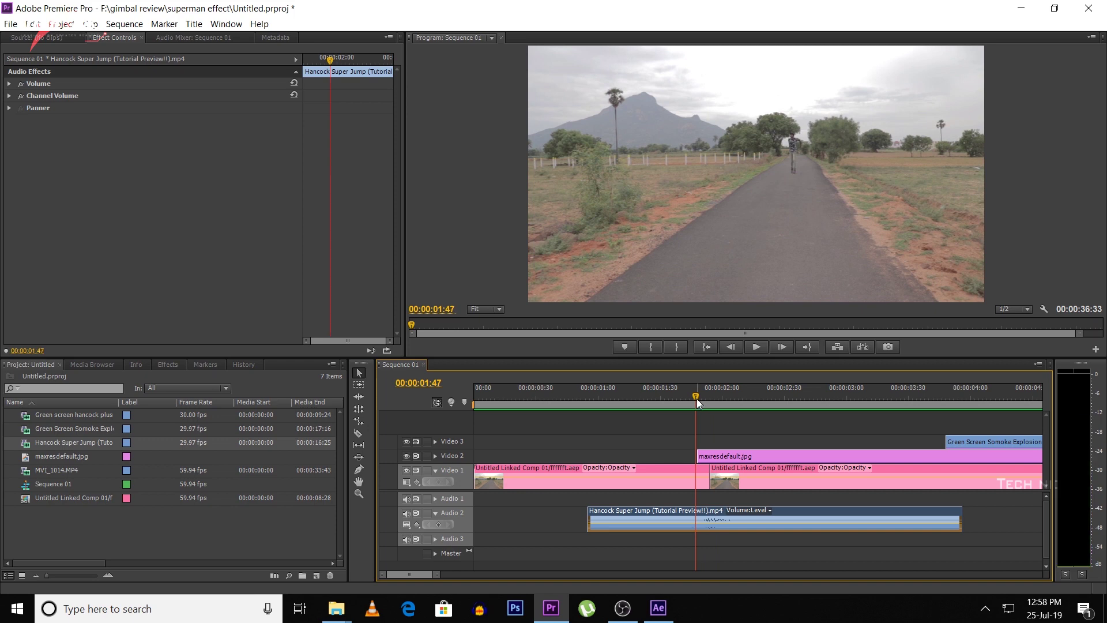
click(698, 392)
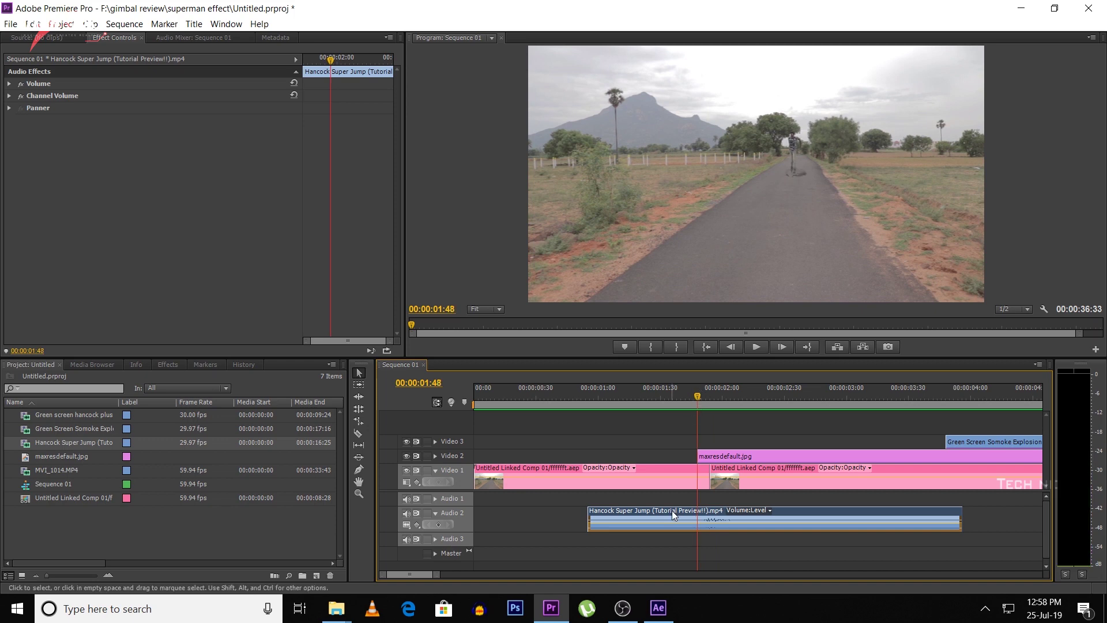
Step: Fine-tune the jump sounds, play back the takeoff with sound, and extend the second sound to meet the first
drag(437, 574, 418, 572)
drag(694, 509, 676, 515)
drag(761, 389, 678, 403)
drag(408, 579, 468, 575)
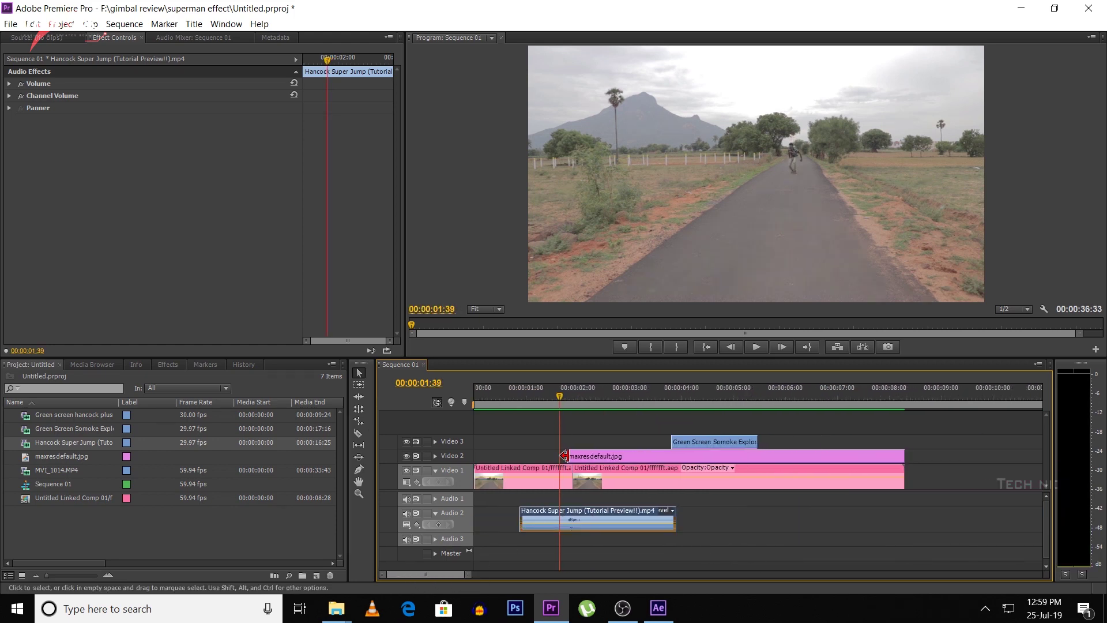
drag(562, 396, 539, 394)
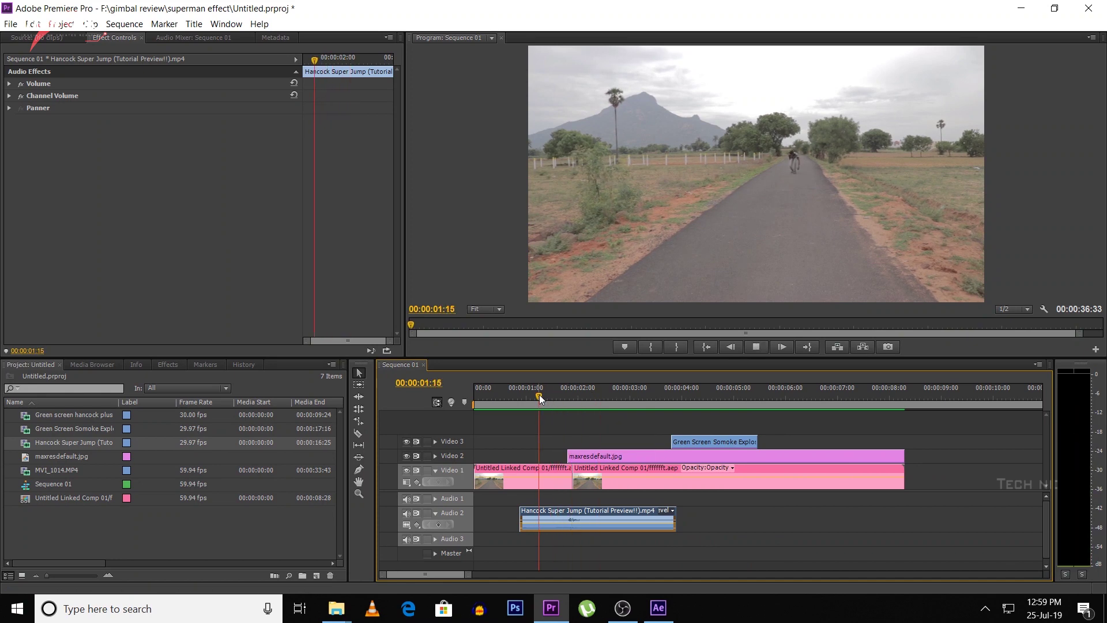
key(space)
click(539, 395)
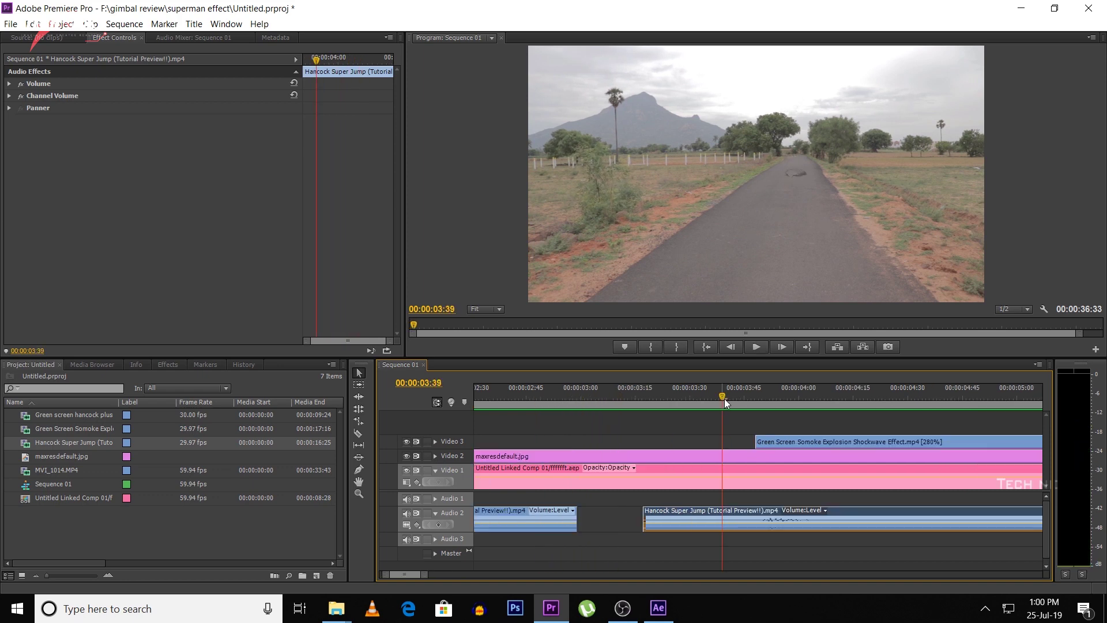
key(space)
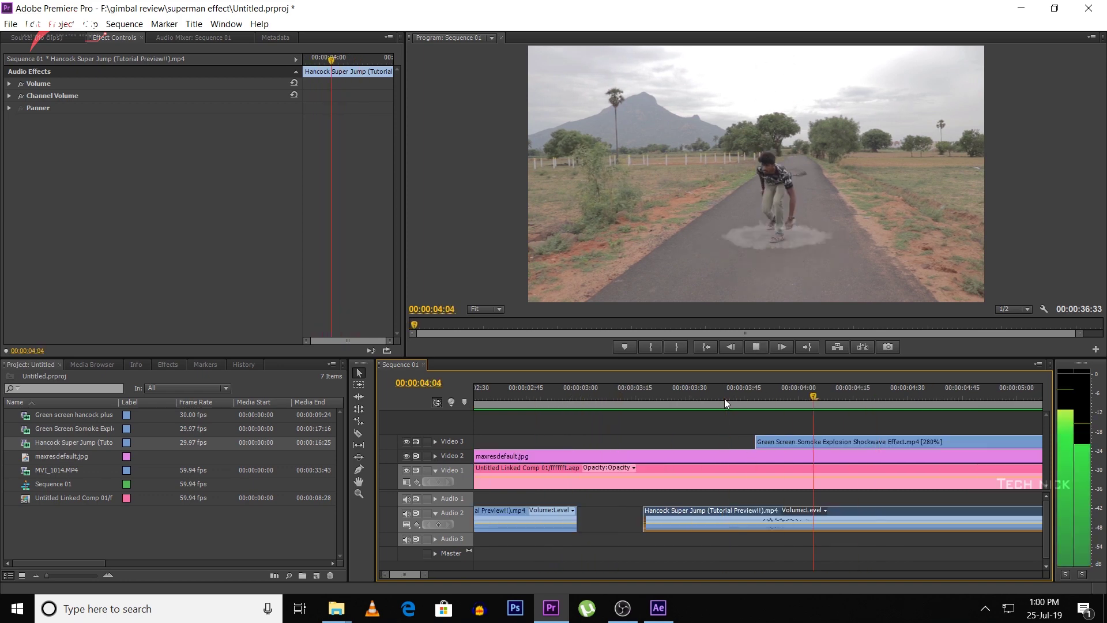
key(space)
drag(637, 518, 576, 519)
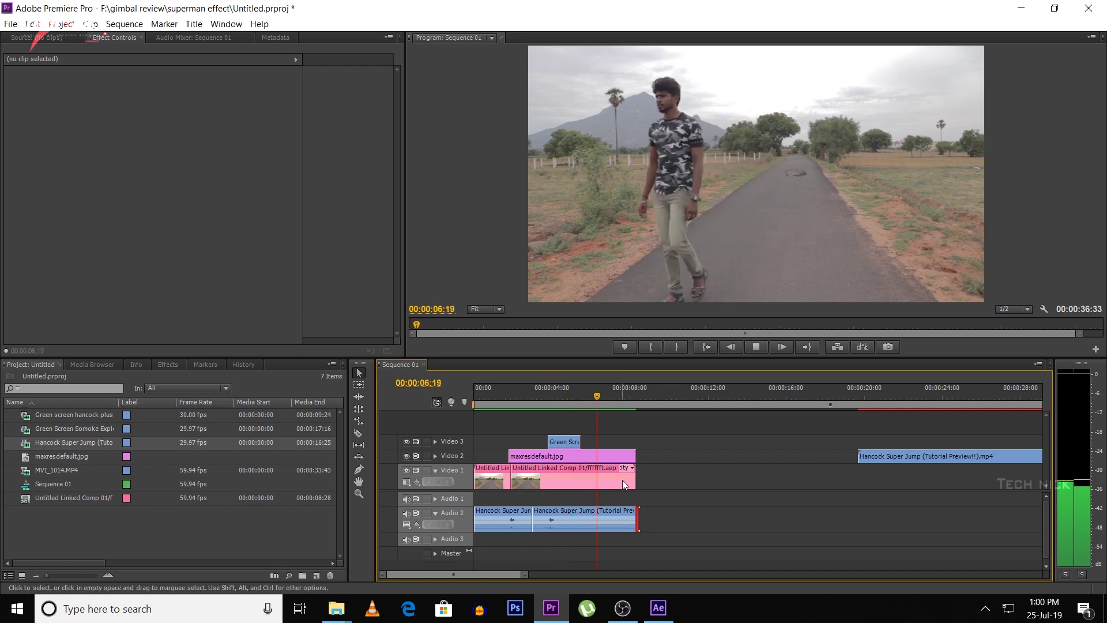
drag(514, 395, 477, 404)
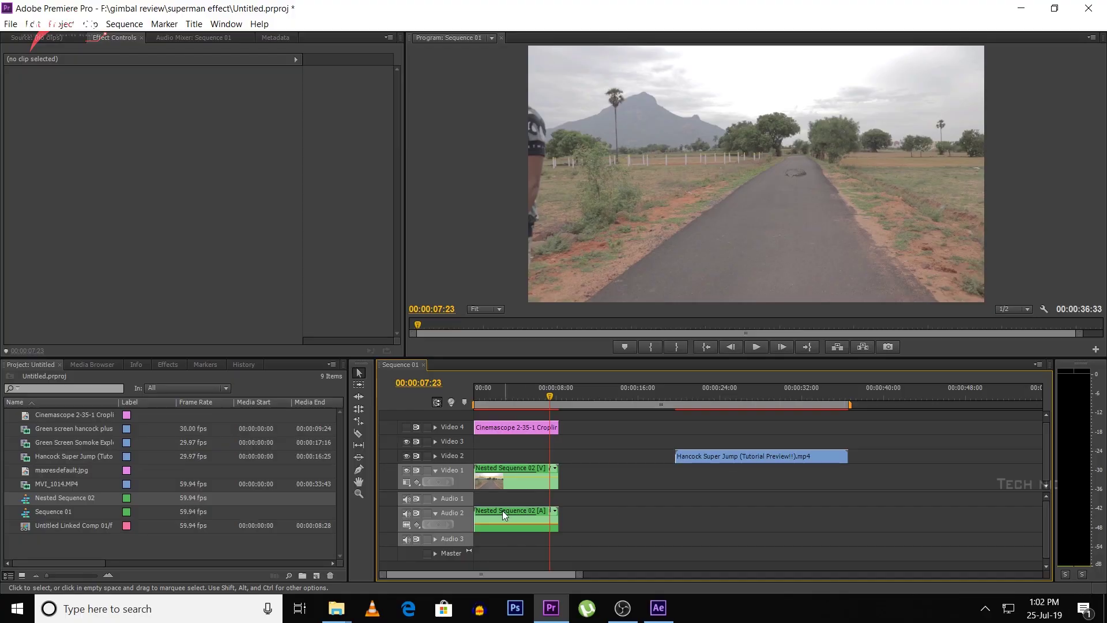
Step: Apply Warp Stabilizer to Nested Sequence 03 with Method Position, Scale, Rotation and play it back
click(500, 485)
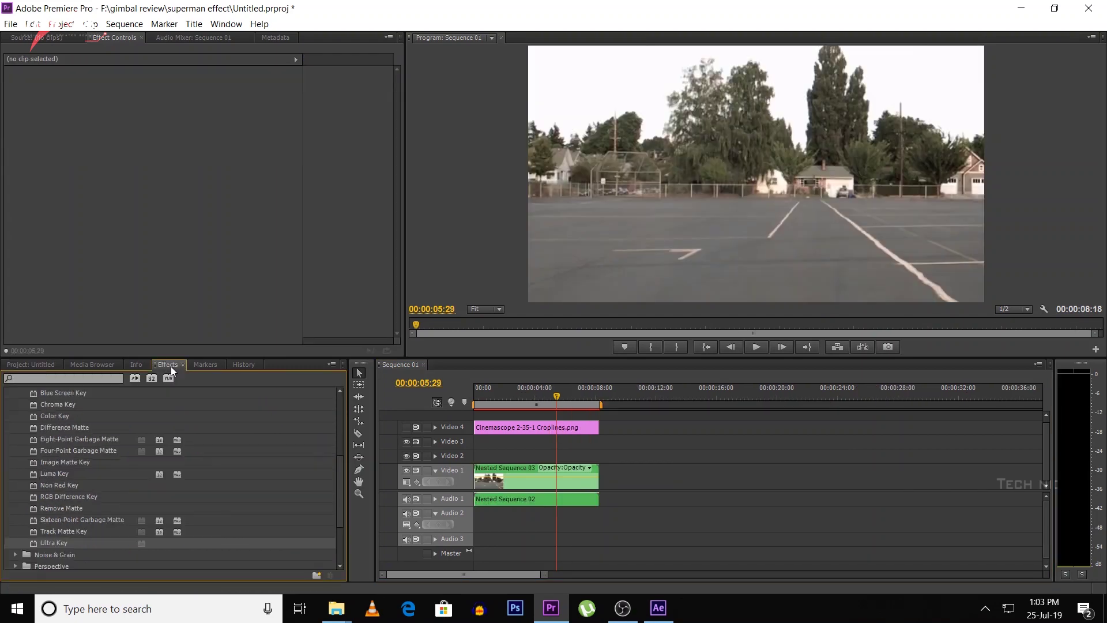
click(63, 378)
text(war)
drag(50, 451, 513, 476)
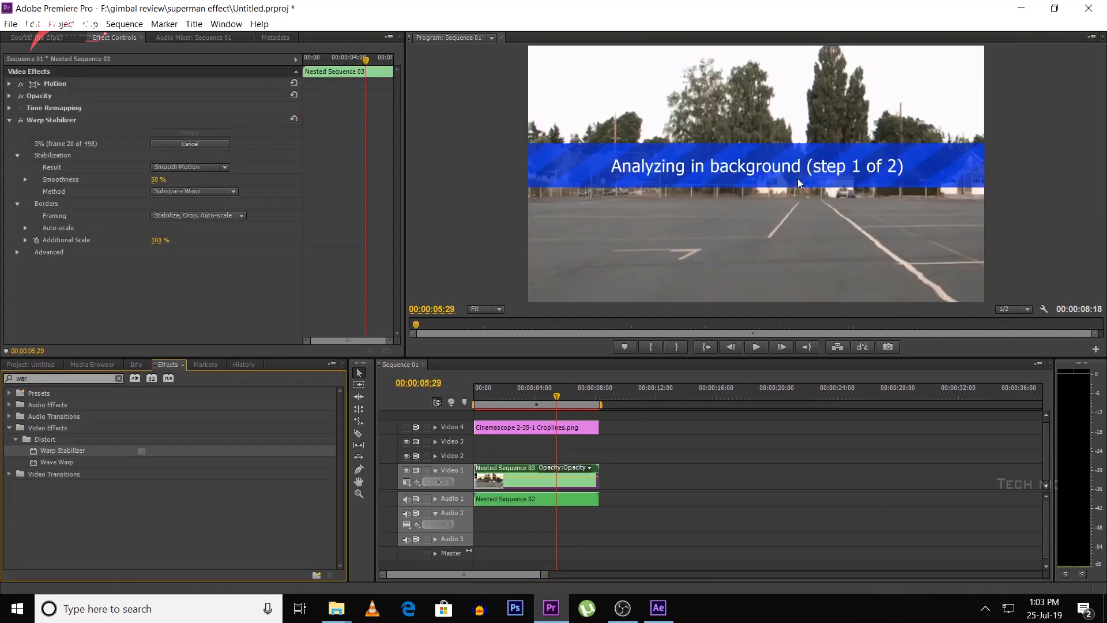
click(180, 197)
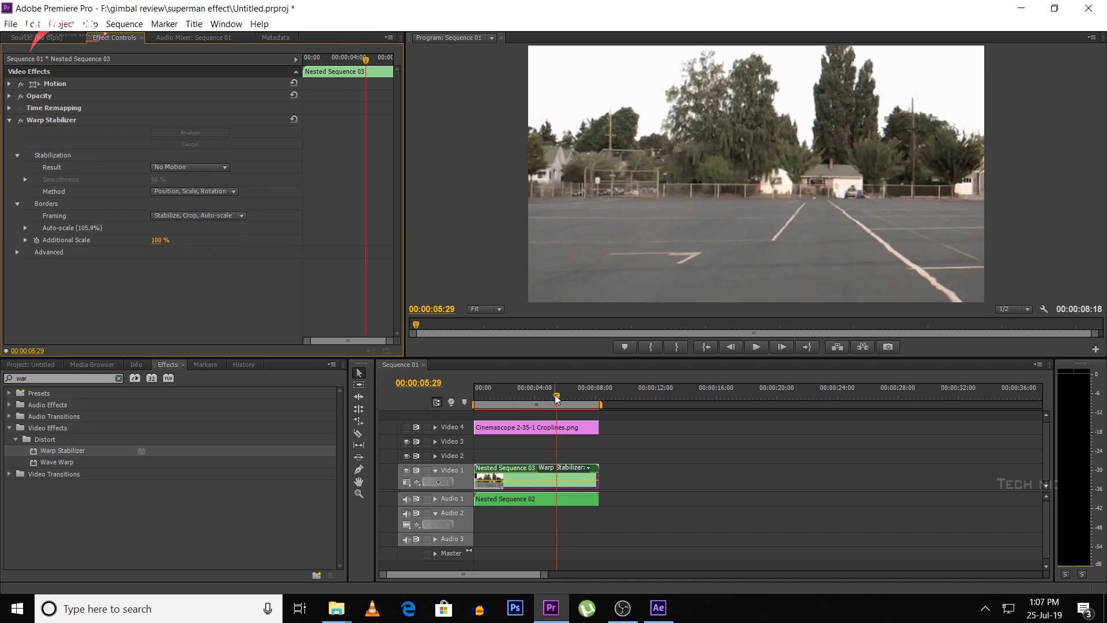
click(556, 396)
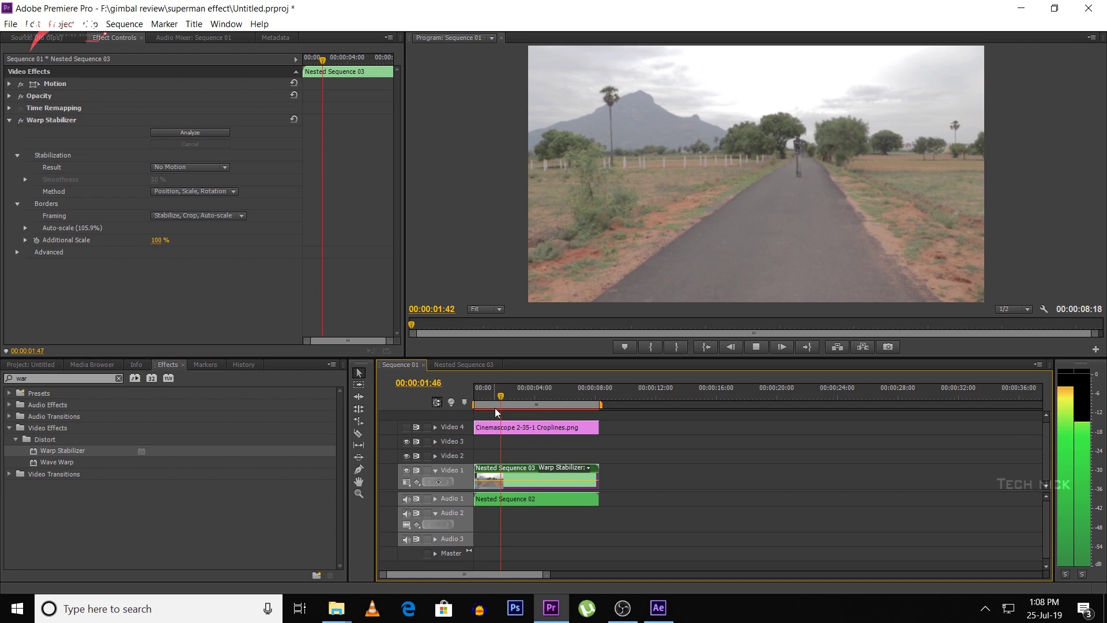
click(474, 407)
key(space)
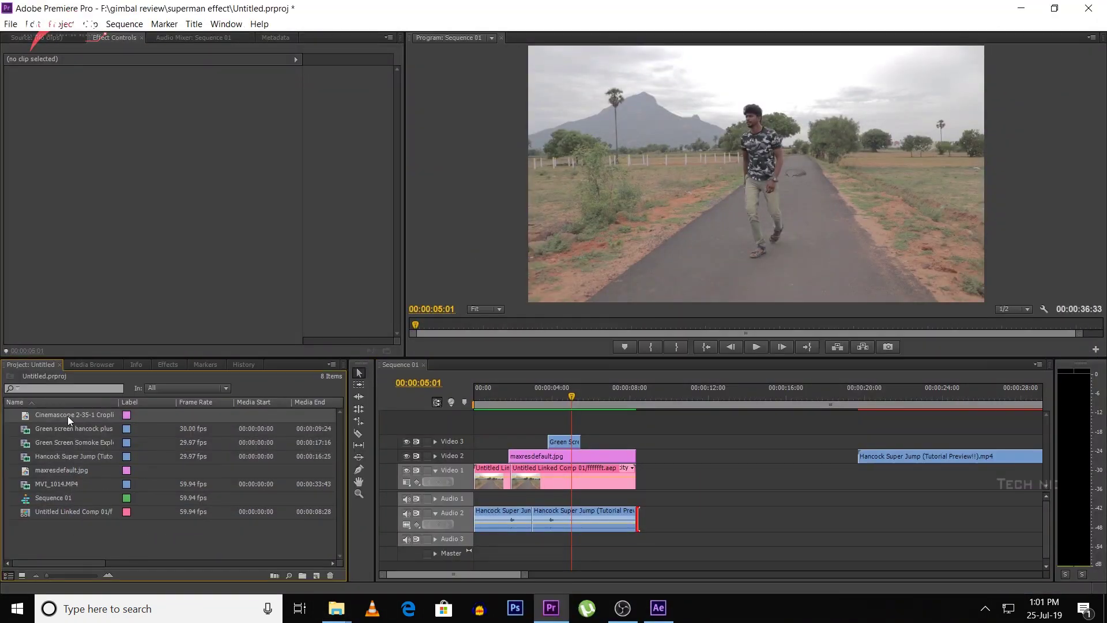
Step: Put the Cinemascope 2-35-1 Croplines image on a new Video 4 track and scale it to 68
drag(67, 416, 563, 400)
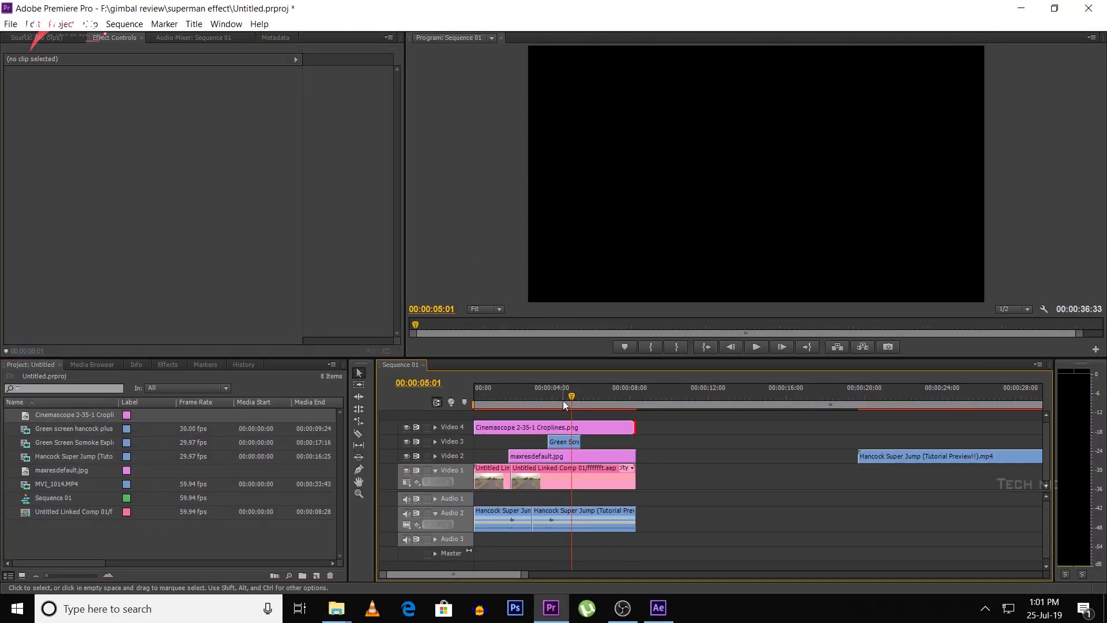
click(613, 430)
drag(156, 110, 133, 111)
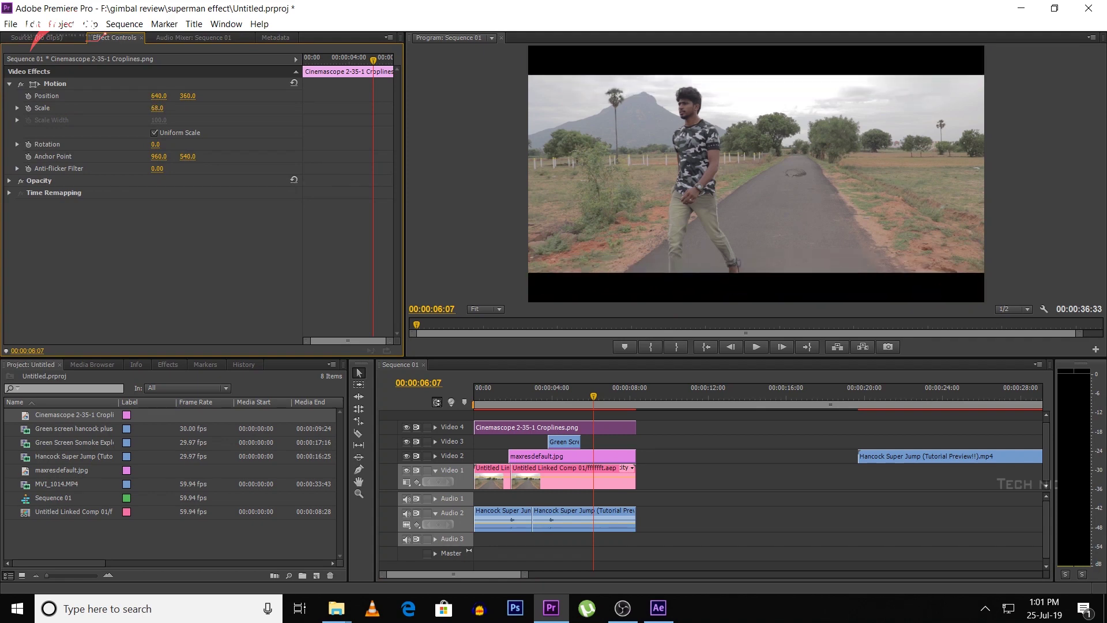